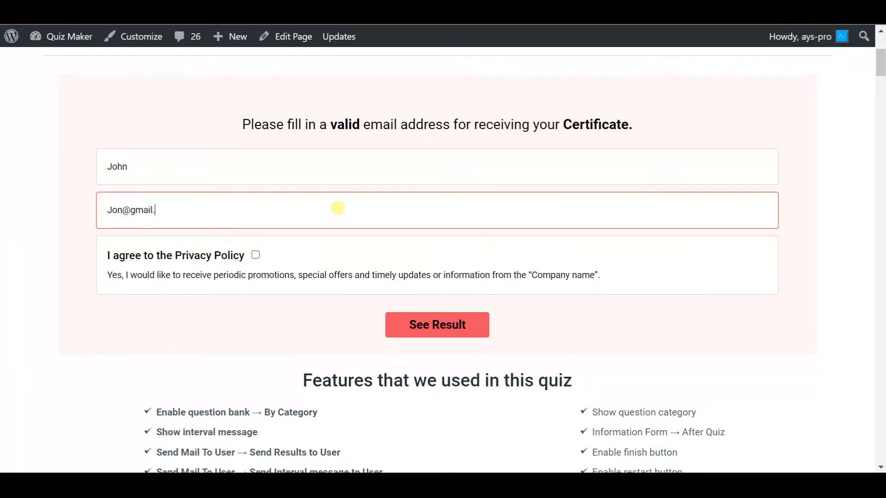
Step: Accept the Privacy Policy, submit the certificate form and review the A2 Elementary result (42.86%)
click(255, 255)
click(470, 329)
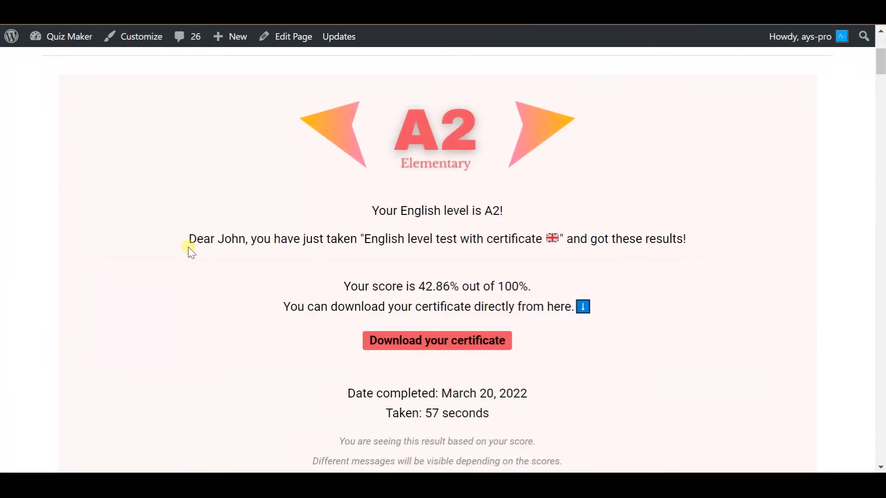
scroll(623, 275, down, 6)
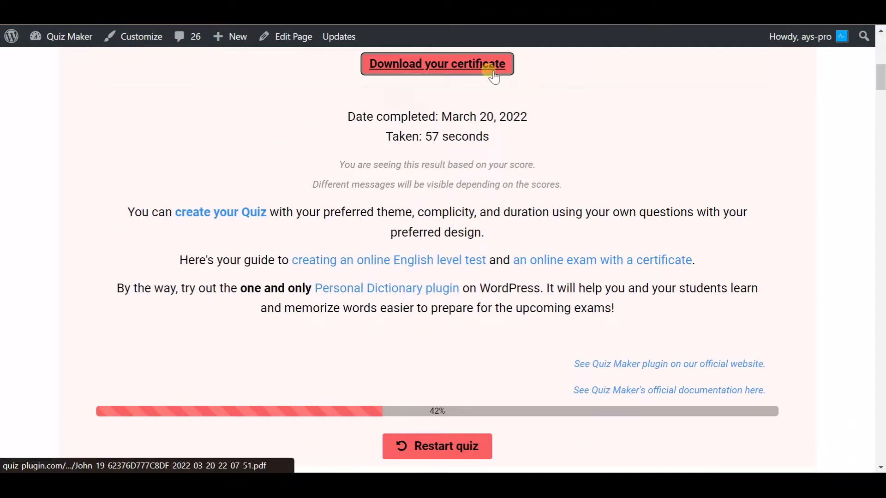
scroll(539, 210, down, 1)
scroll(539, 211, down, 15)
scroll(539, 211, up, 1)
Step: Start the Psychology test and answer all ten of its questions
click(287, 322)
click(283, 217)
click(312, 268)
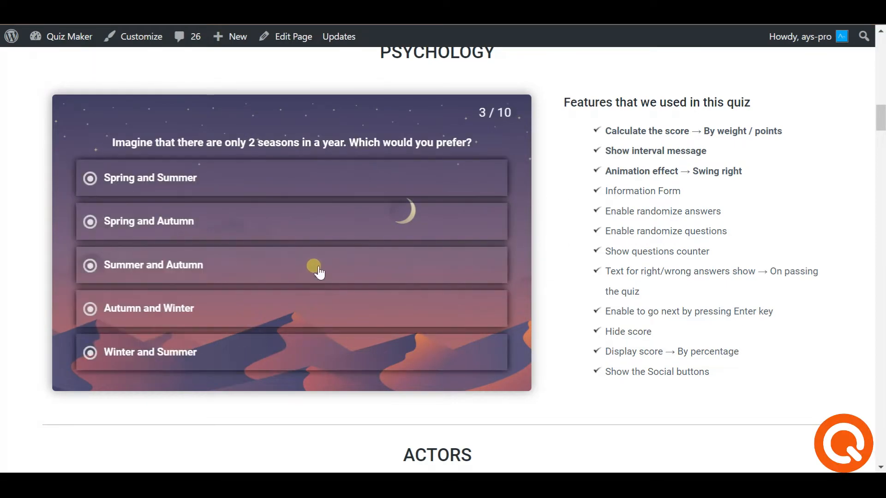
click(315, 266)
click(323, 239)
click(369, 300)
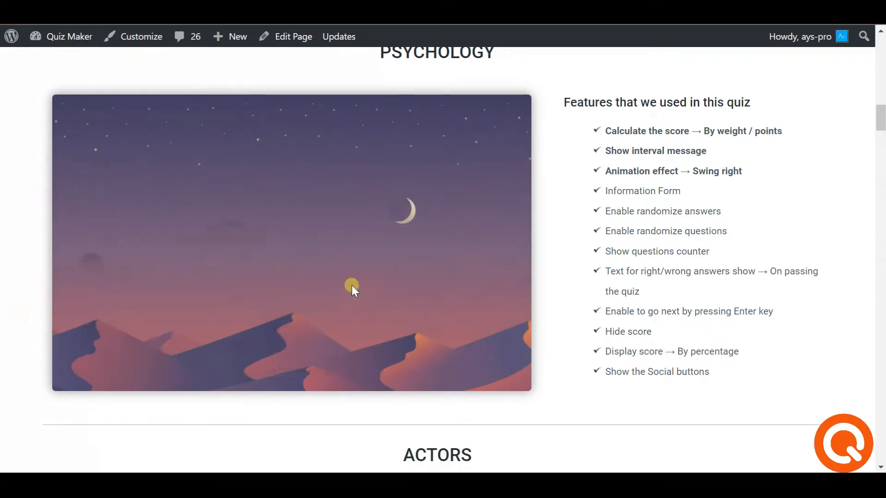
click(386, 191)
click(343, 298)
click(363, 268)
click(370, 229)
click(381, 242)
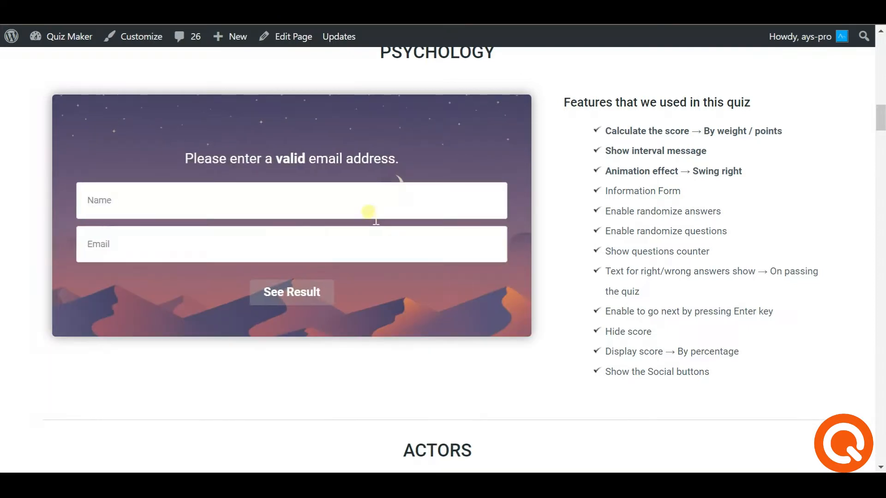
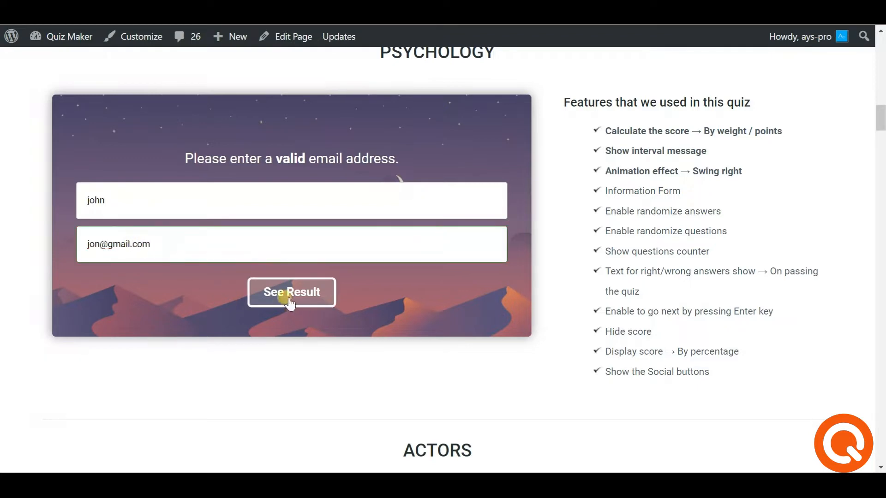
Step: Enter a name in the form and submit it to reveal the Sphinx result
click(290, 299)
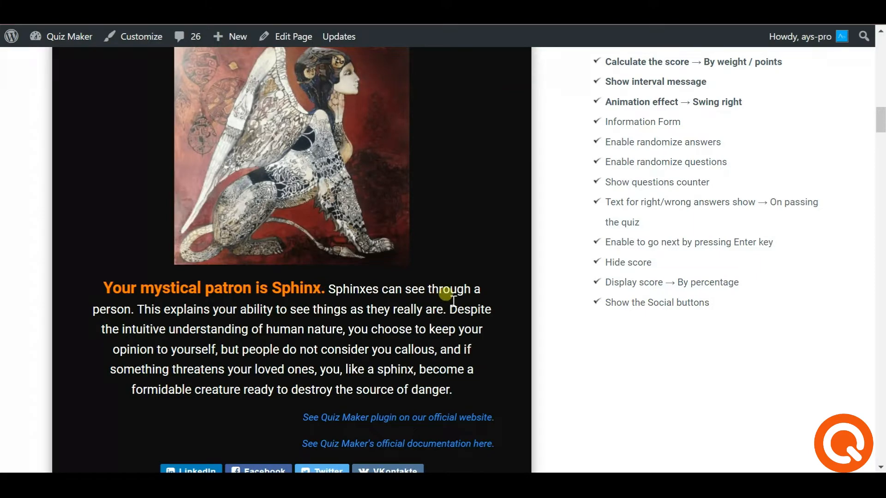
scroll(407, 143, up, 1)
scroll(382, 246, down, 9)
Step: Start the Actors quiz and answer its first picture questions
click(644, 326)
click(609, 260)
click(651, 459)
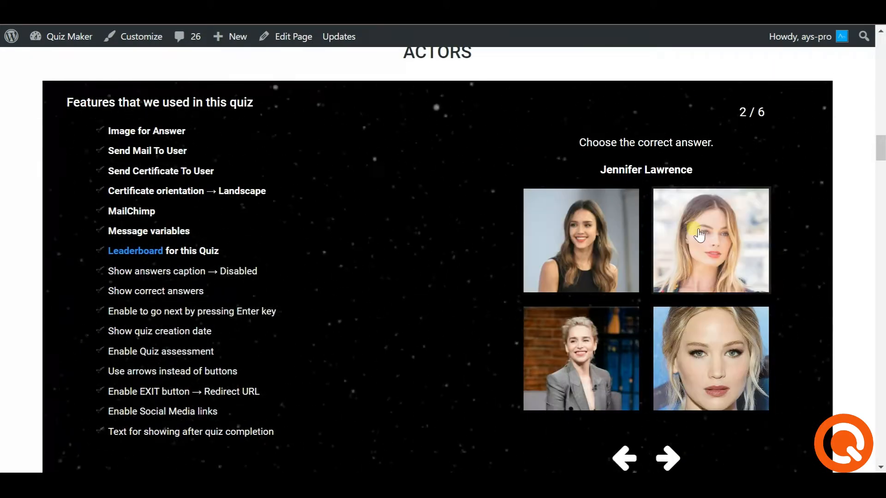
click(669, 458)
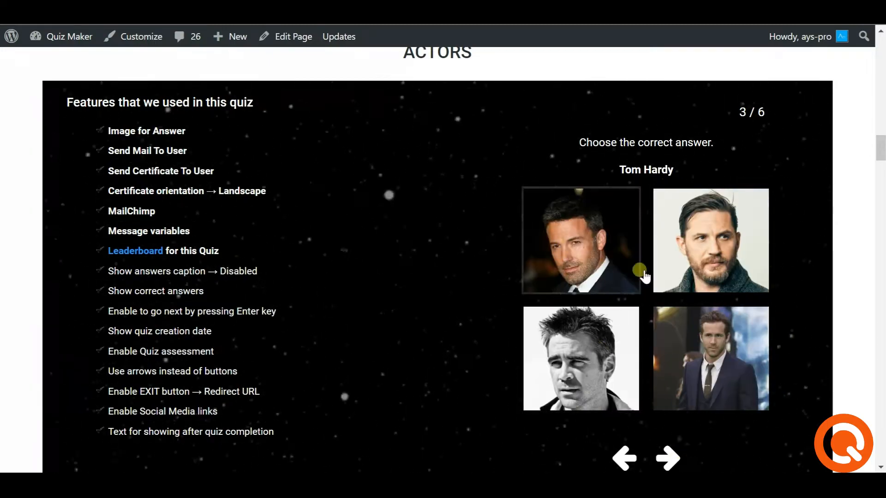
scroll(474, 223, down, 8)
scroll(473, 223, down, 3)
Step: Start How Normal Are You? and answer three questions, including Analytical, Bighearted, Courteous
click(276, 242)
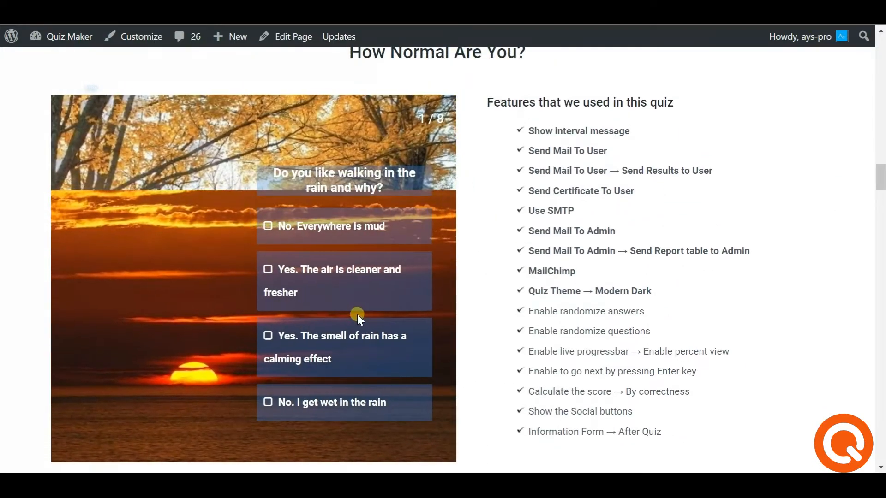
click(350, 228)
click(293, 292)
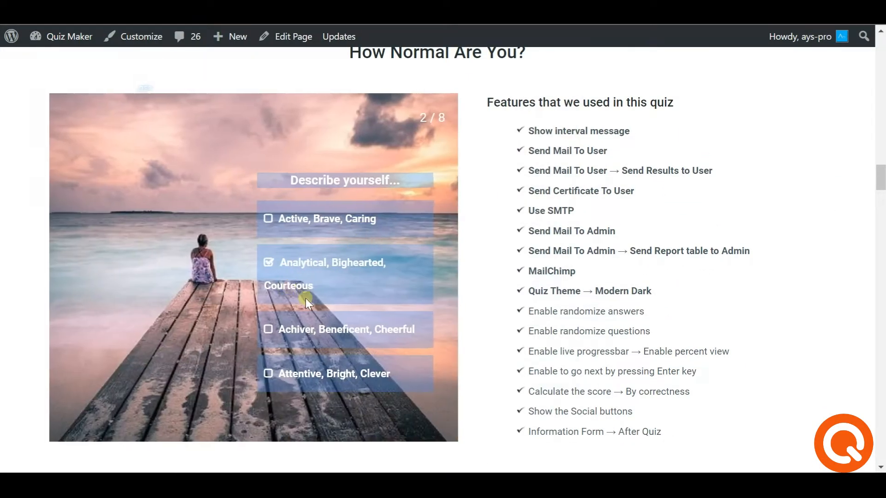
click(296, 323)
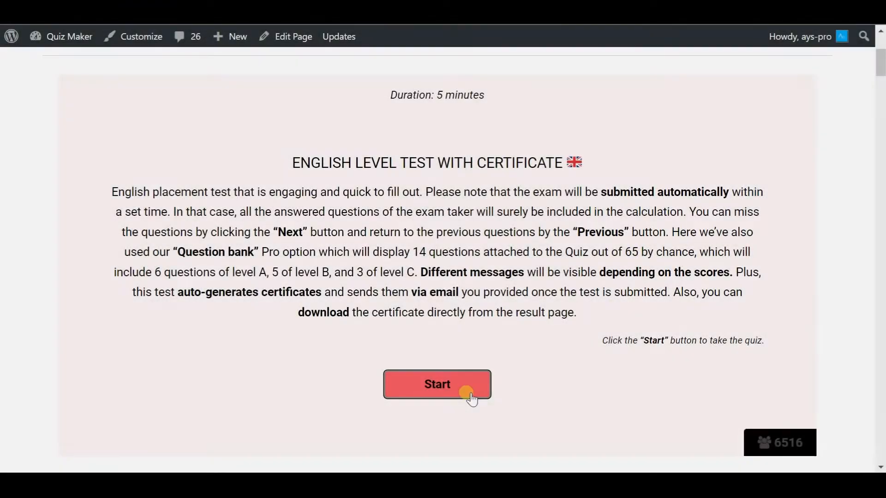
Step: Start the English level test and answer questions 1–7 (hadn't, by taxi., does he?, at)
click(470, 392)
click(212, 203)
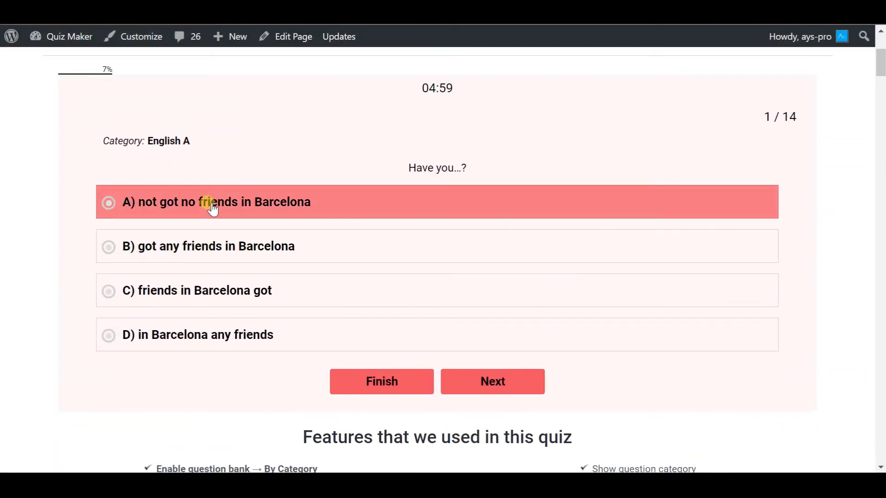
click(493, 379)
click(255, 291)
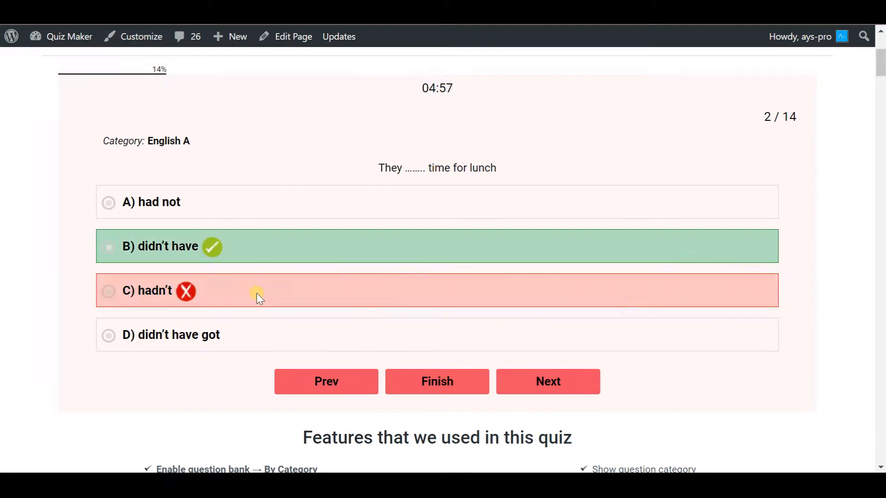
click(545, 390)
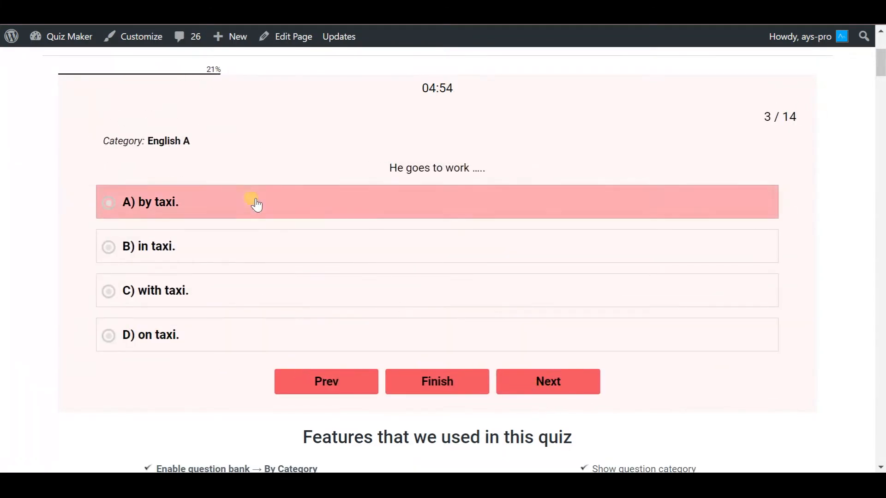
click(228, 200)
click(548, 382)
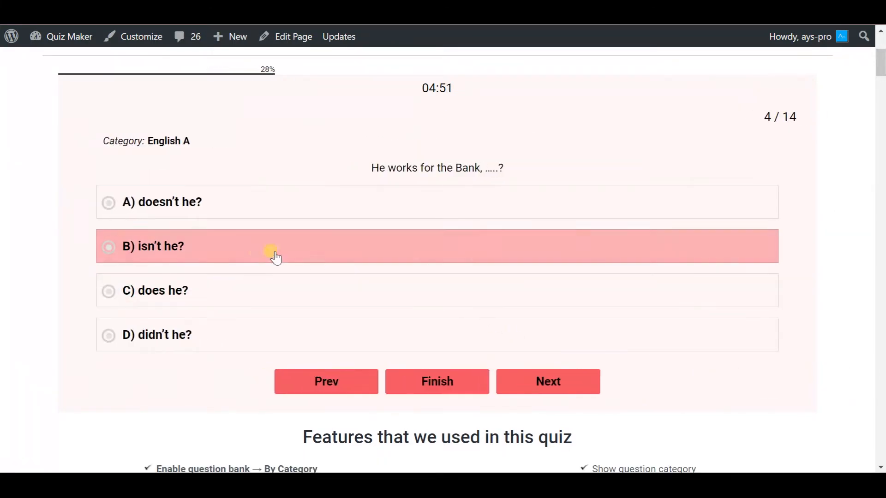
click(233, 292)
click(560, 386)
click(301, 206)
click(539, 391)
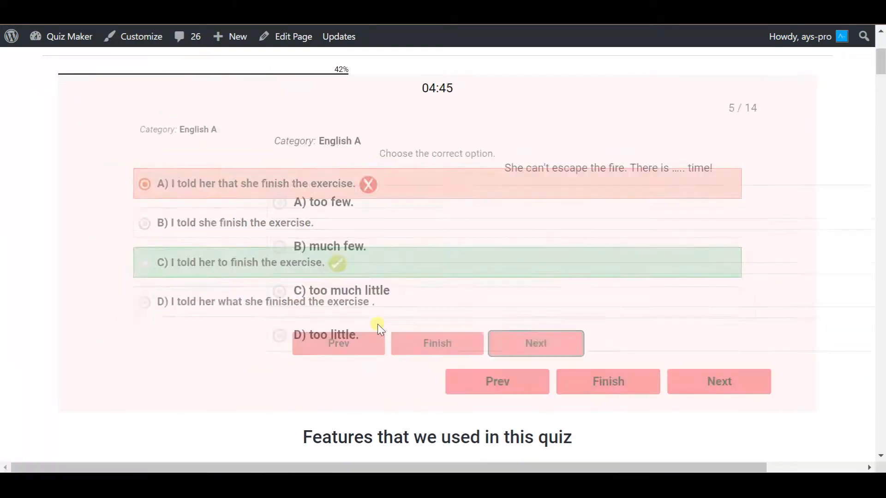
click(280, 258)
click(549, 394)
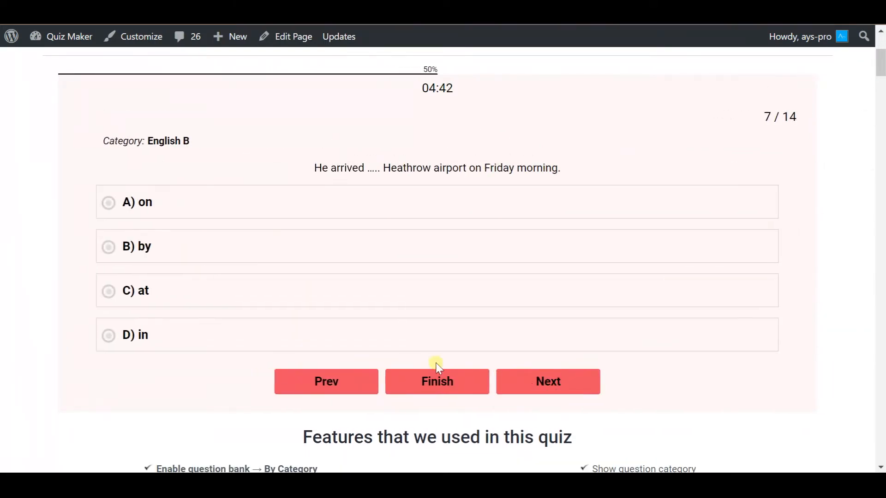
click(220, 283)
Step: Answer questions 8–14 (had already had, needn't, on his own, shall we?) and finish
click(562, 379)
click(253, 288)
click(547, 374)
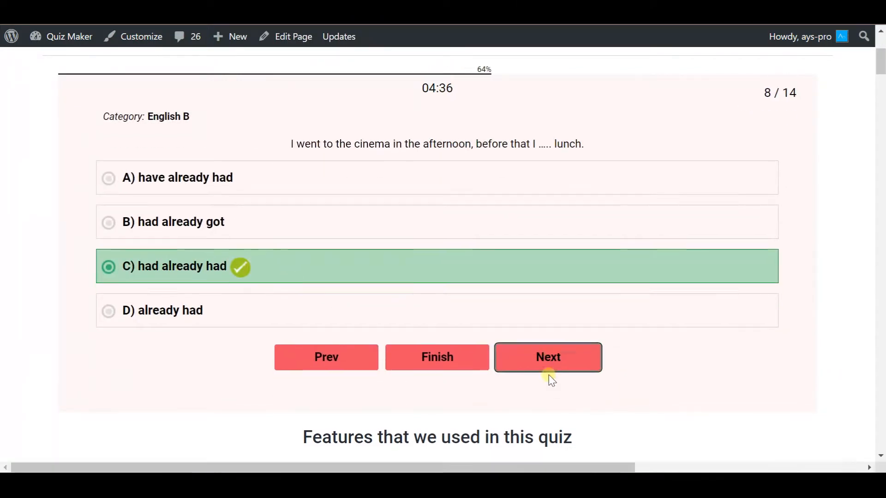
click(316, 196)
click(547, 383)
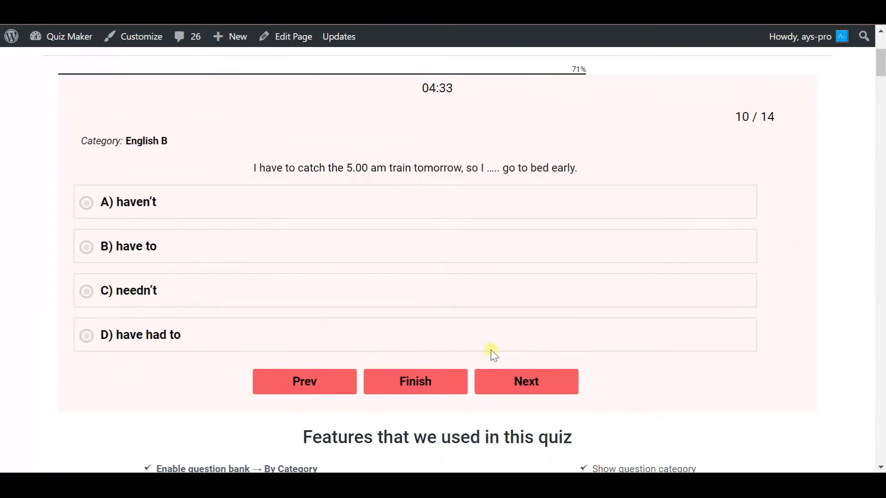
click(375, 302)
click(545, 368)
click(312, 242)
click(557, 385)
click(466, 205)
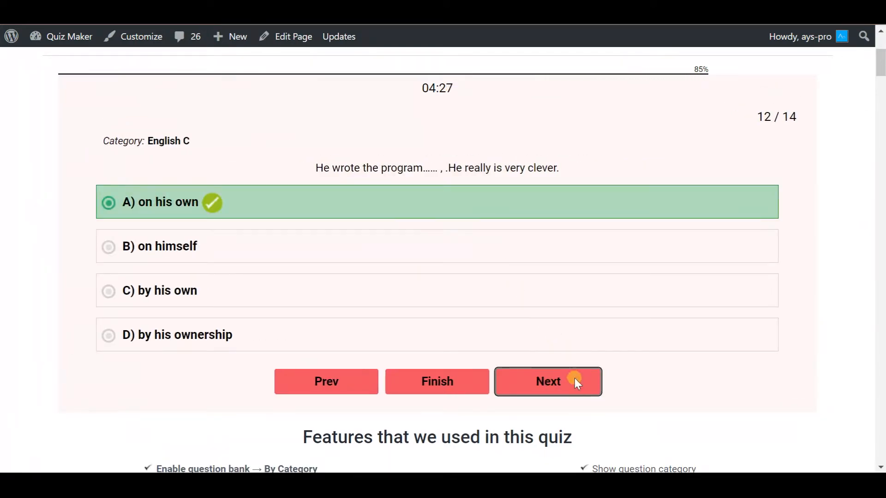
click(577, 380)
click(377, 212)
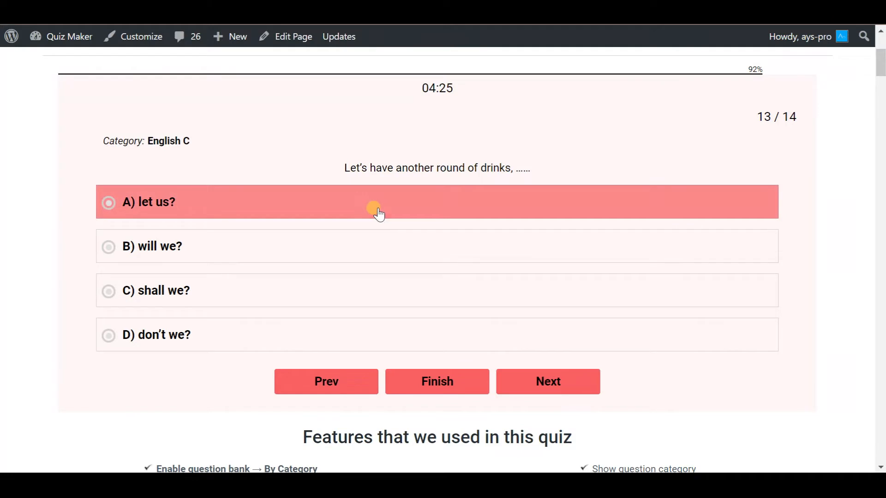
click(377, 282)
click(582, 382)
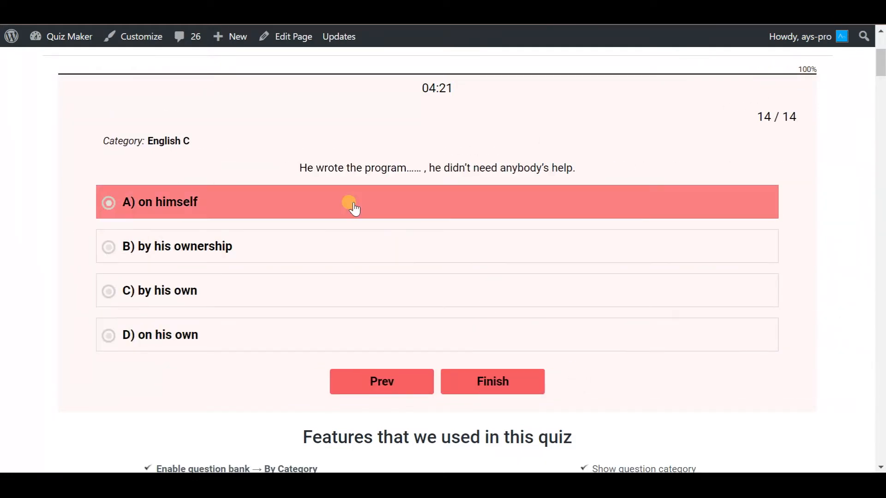
click(325, 336)
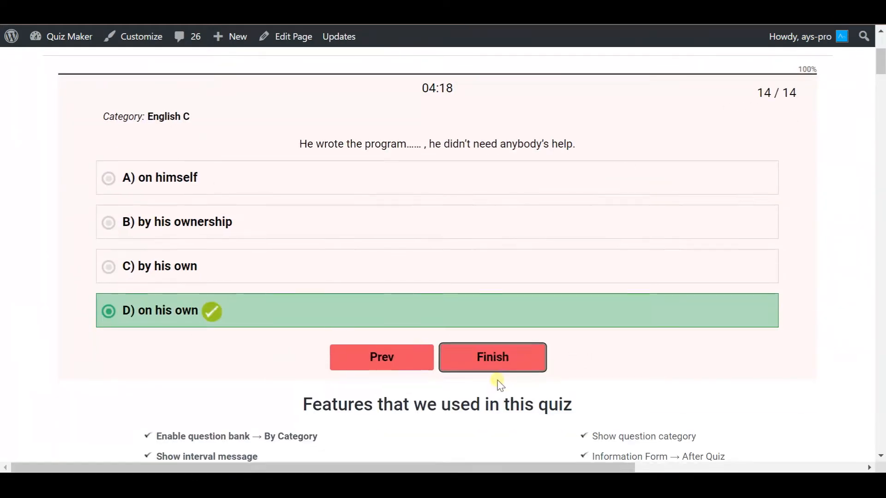
click(492, 382)
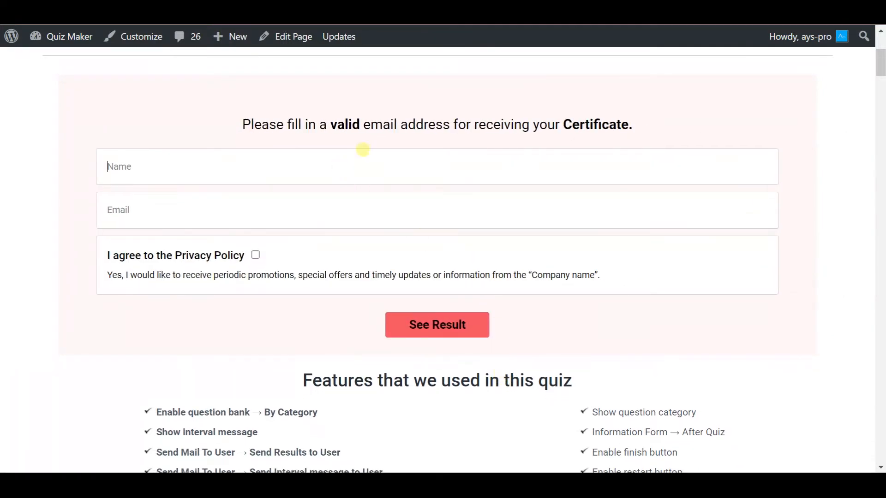
Step: Fill in the certificate form's name and email and submit it for results
click(338, 208)
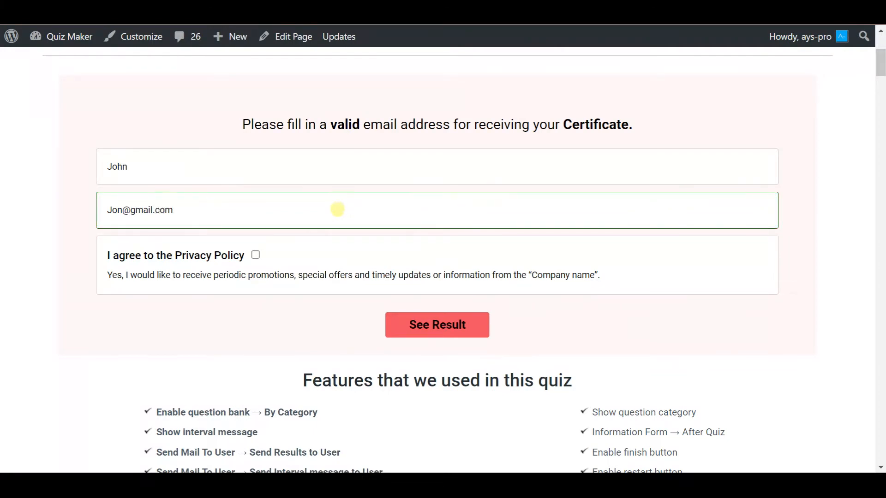
click(468, 326)
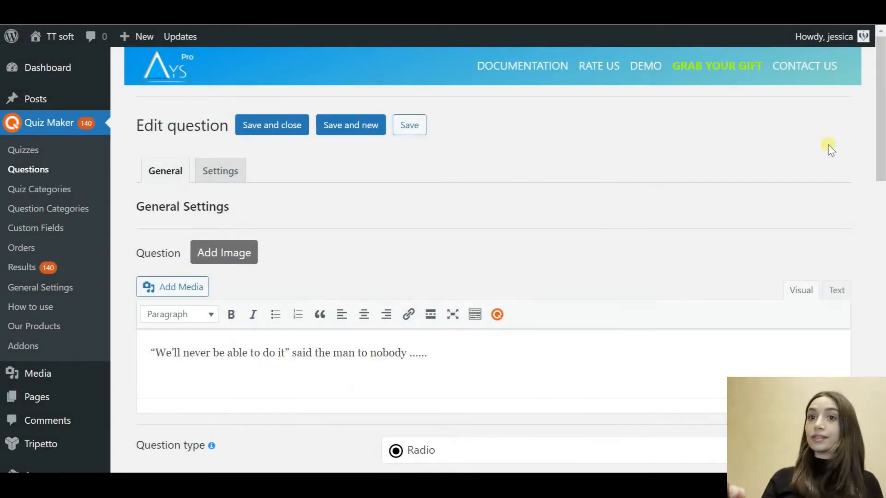
scroll(830, 148, down, 1)
scroll(831, 149, down, 3)
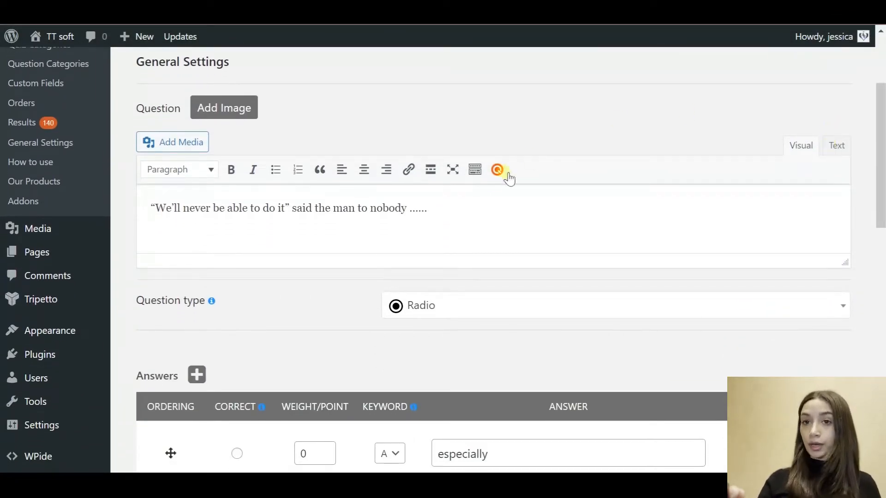
drag(427, 209, 134, 211)
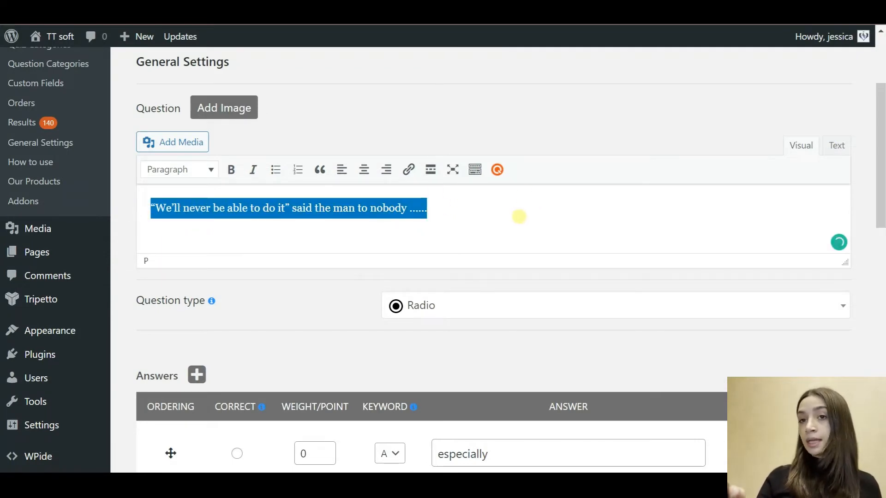
click(518, 216)
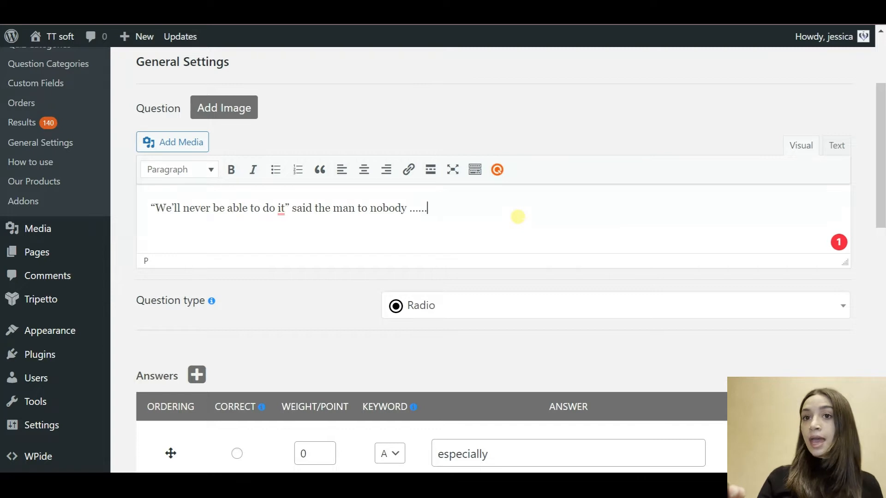
scroll(518, 216, down, 3)
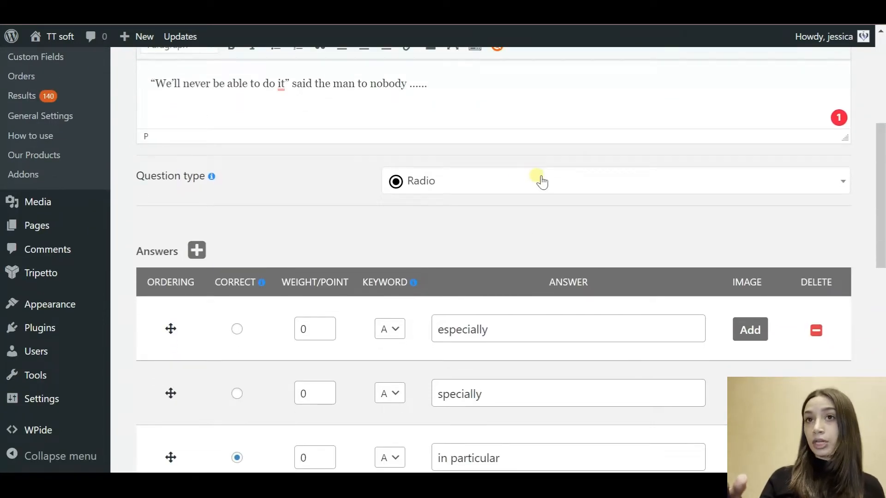
click(541, 182)
scroll(503, 314, down, 3)
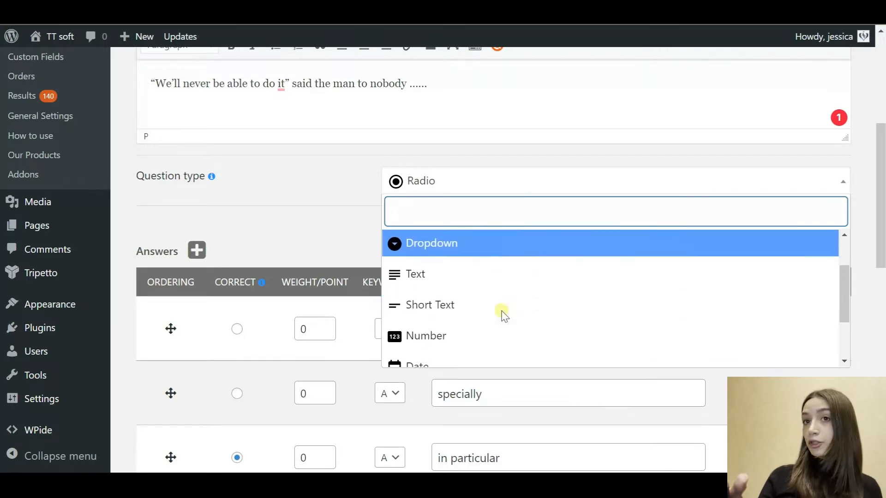
scroll(507, 317, up, 3)
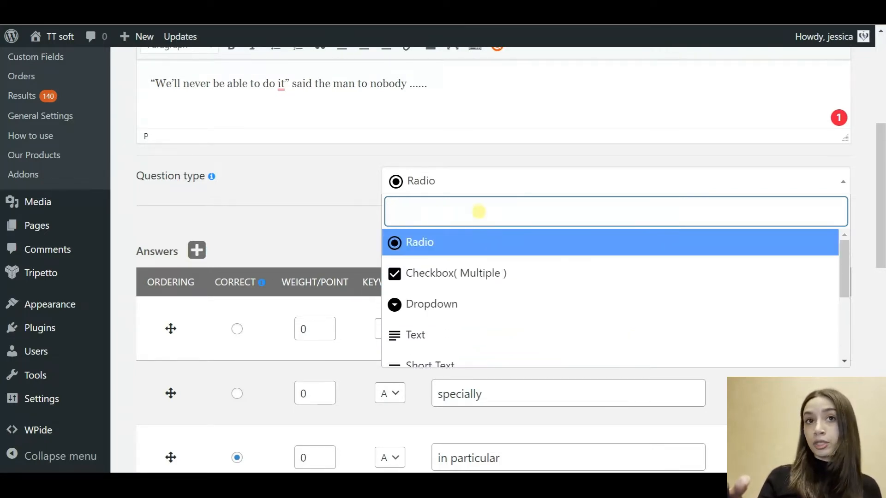
click(359, 201)
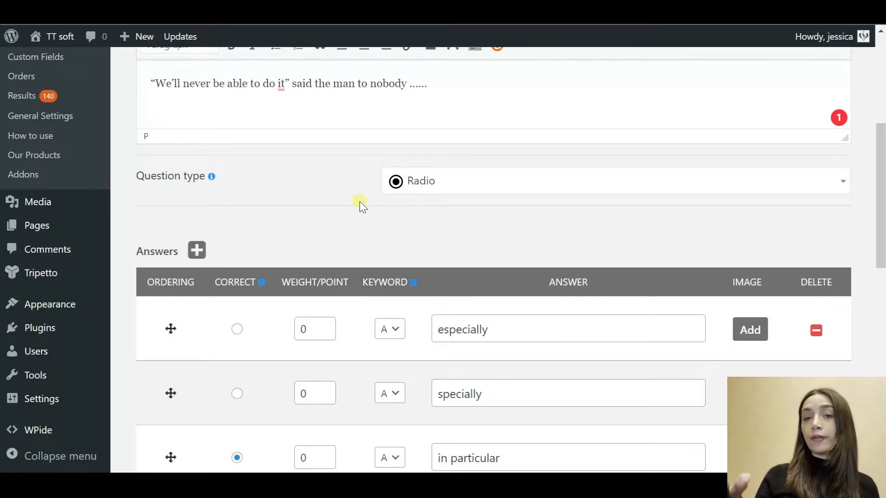
Step: Review the answers especially, specially, in particular, himself and an answer's point value
scroll(370, 226, down, 2)
scroll(369, 226, down, 2)
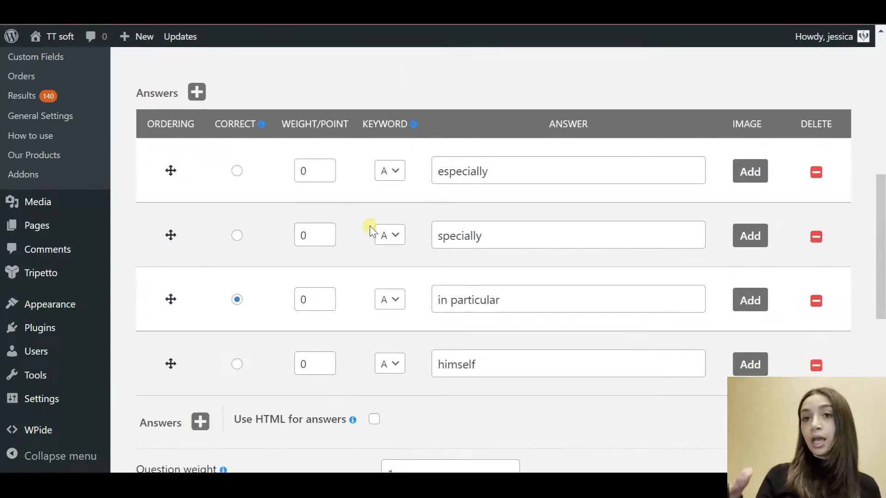
click(514, 167)
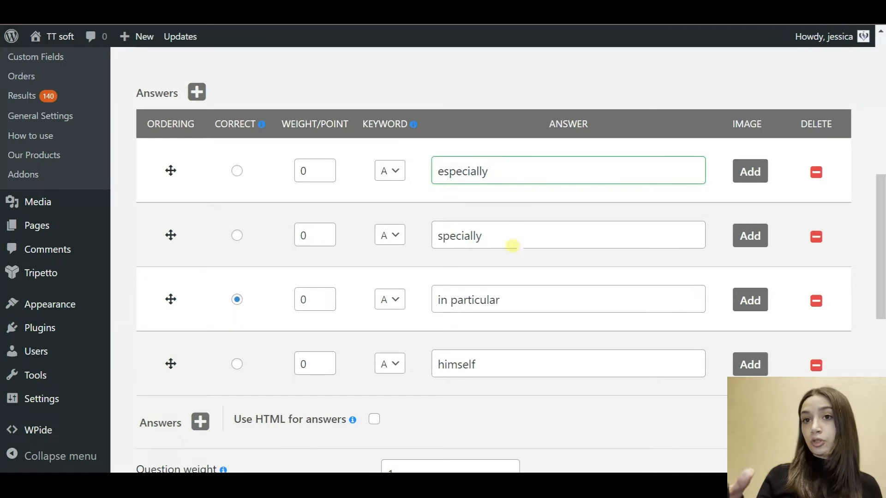
click(506, 241)
click(507, 301)
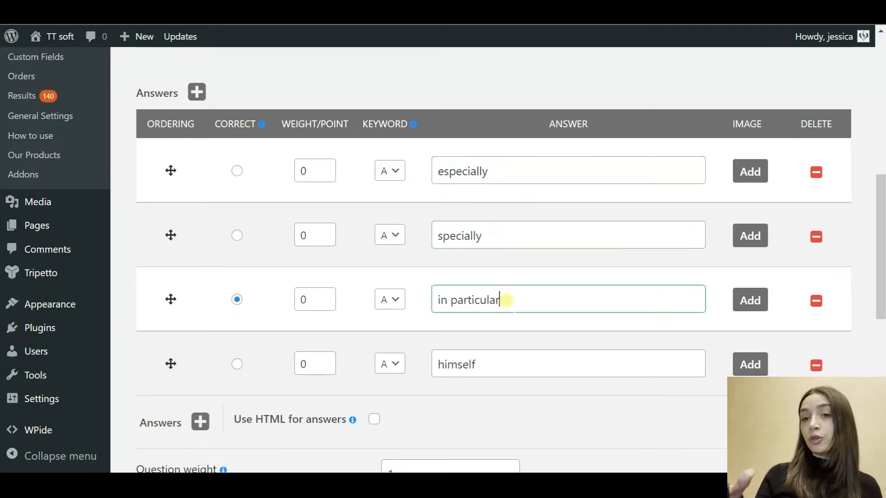
click(480, 365)
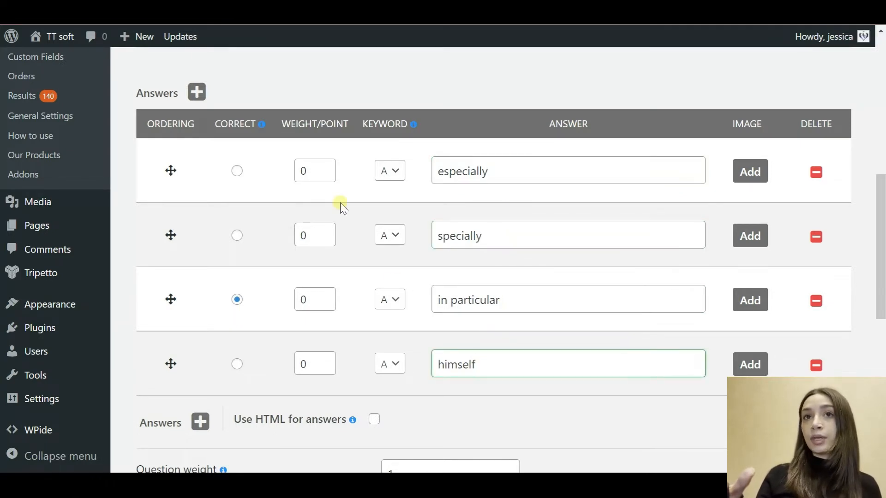
mouse_move(260, 125)
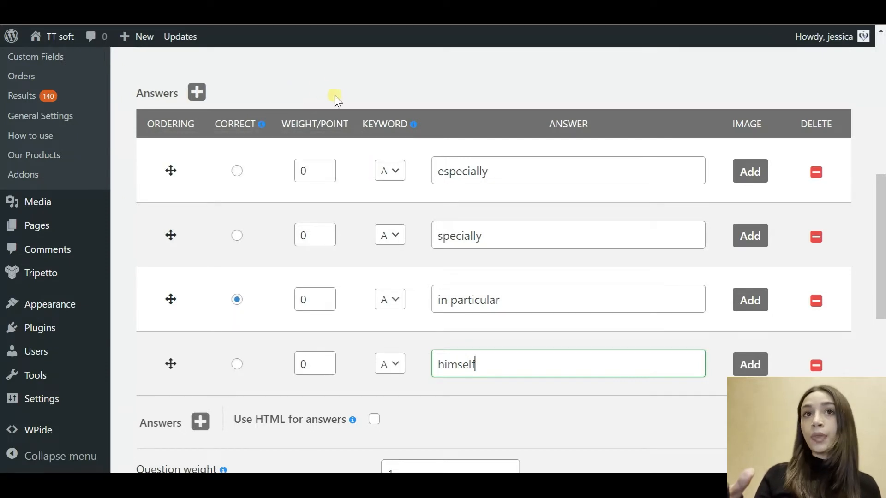
click(326, 173)
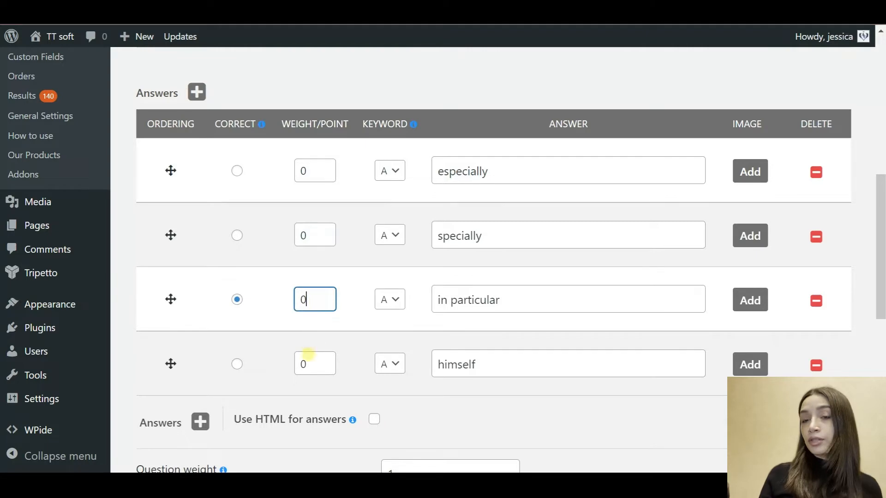
Step: Change the question category from English C to Spelling
scroll(310, 369, down, 4)
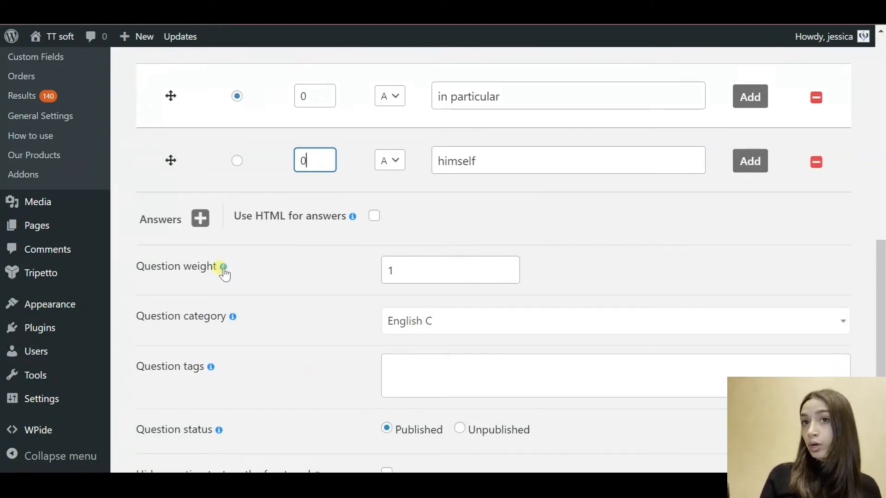
mouse_move(224, 269)
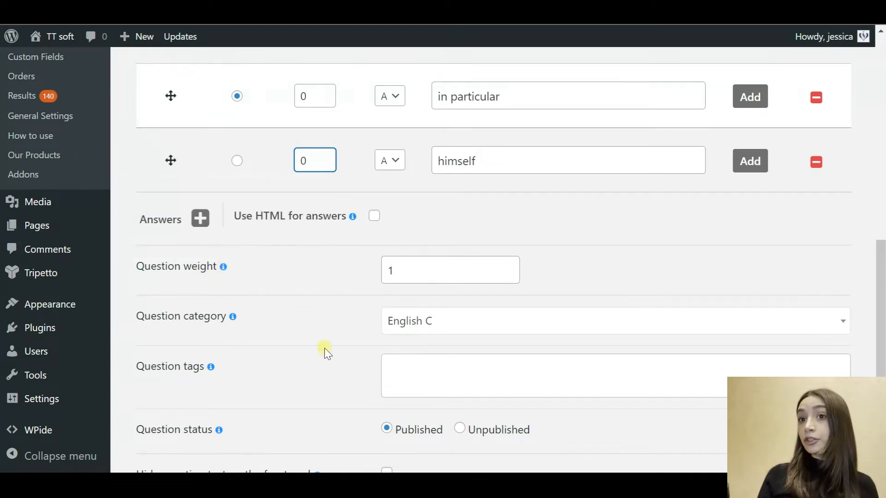
scroll(324, 348, down, 1)
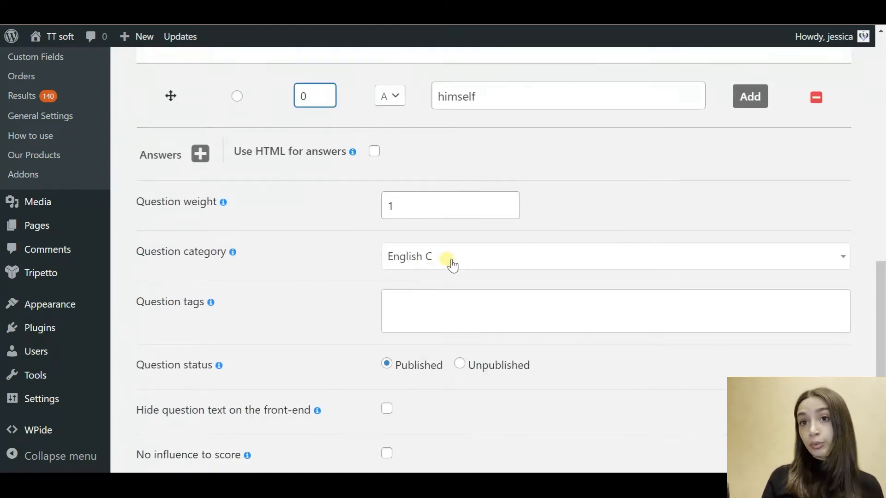
click(452, 265)
scroll(454, 376, down, 2)
scroll(453, 378, down, 6)
scroll(453, 377, down, 5)
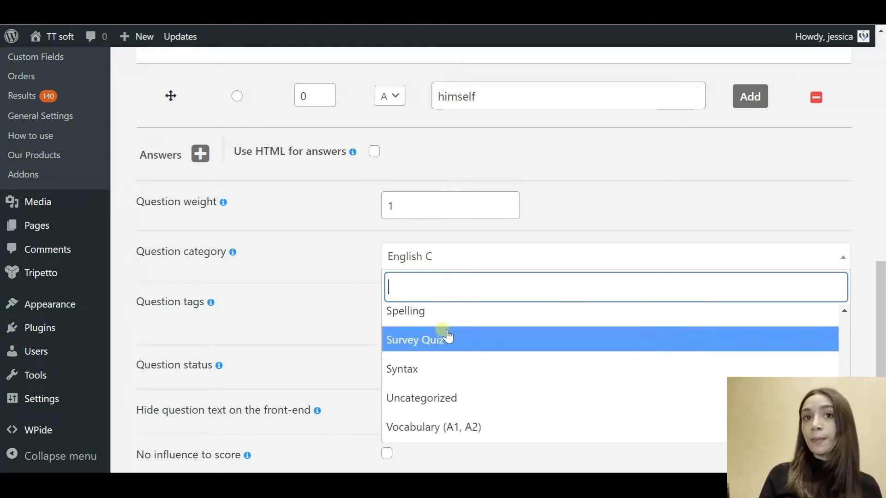
scroll(447, 336, up, 2)
click(438, 363)
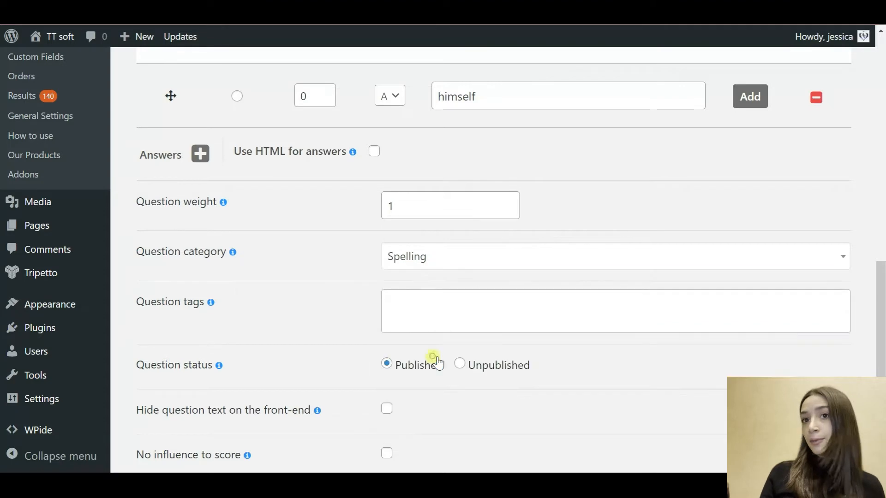
scroll(339, 351, down, 3)
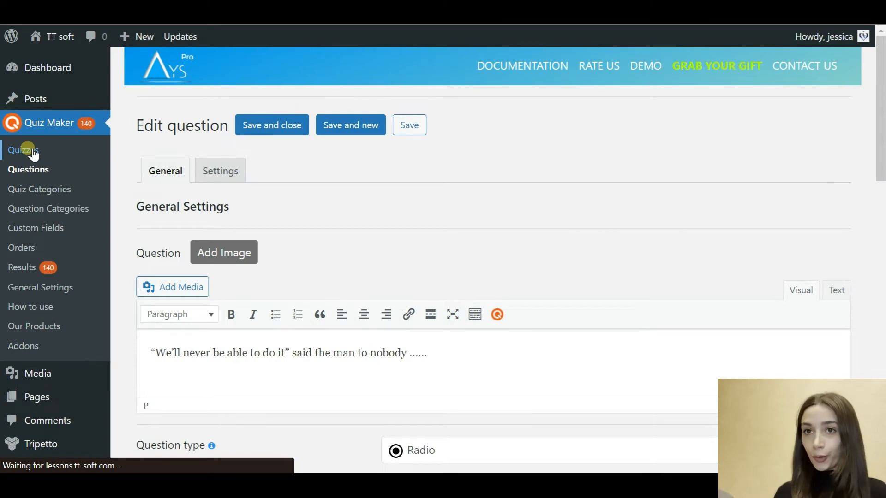
Step: Open 'English level test with certificate' from the Quizzes list
click(29, 150)
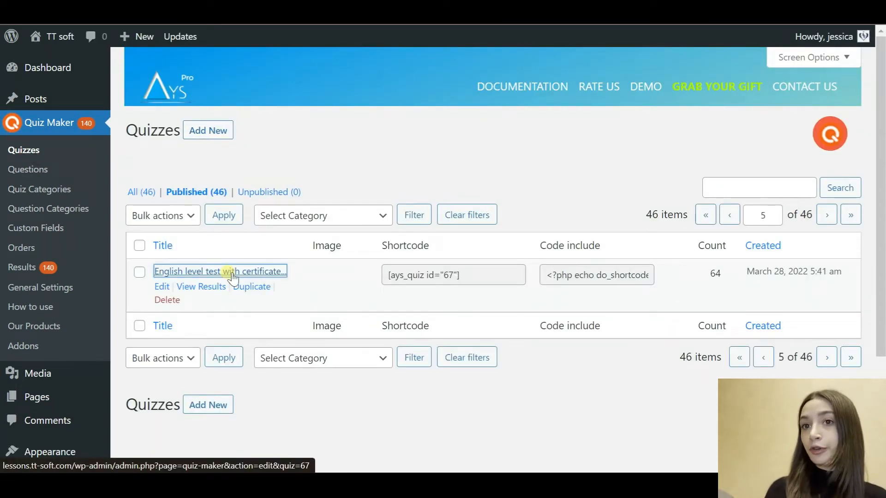
click(219, 271)
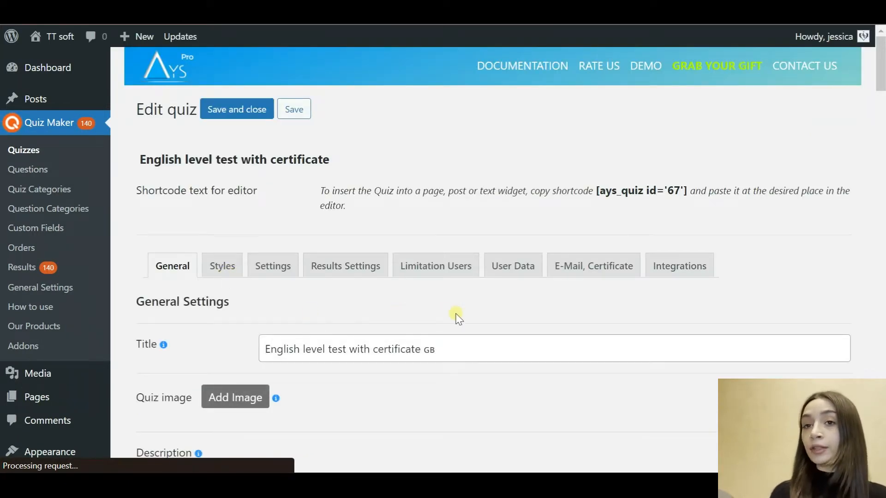
scroll(458, 318, down, 3)
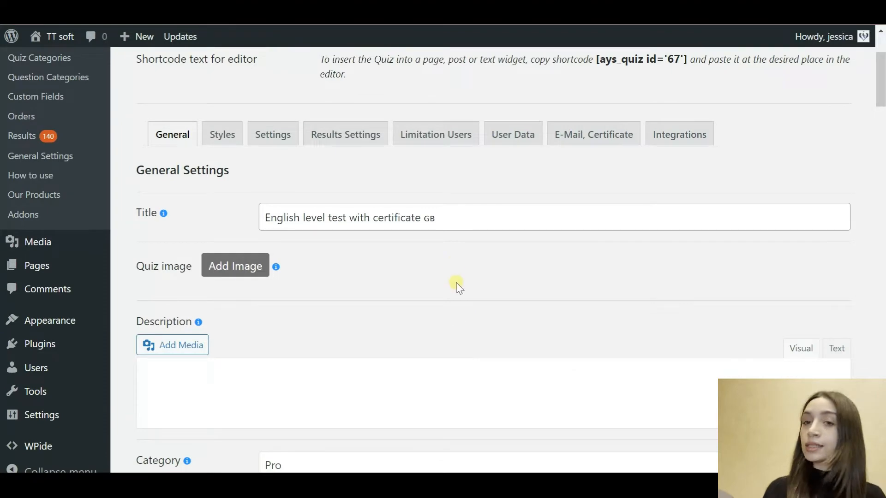
click(455, 218)
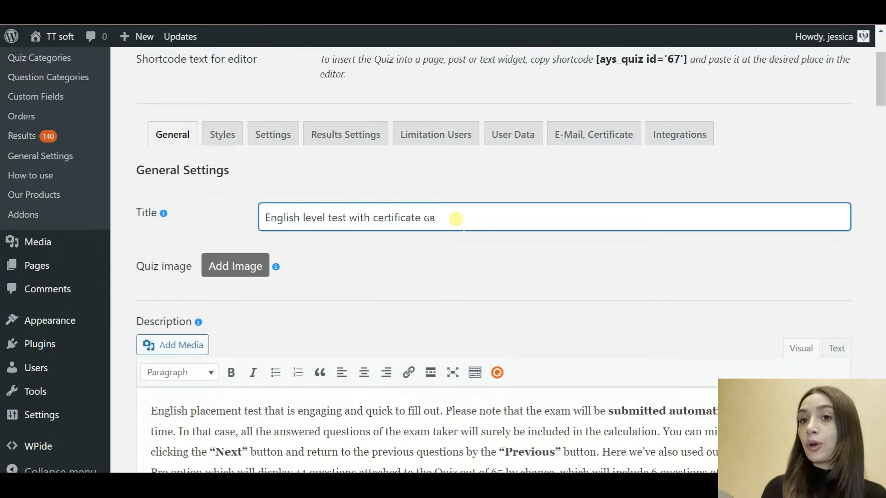
scroll(455, 270, down, 3)
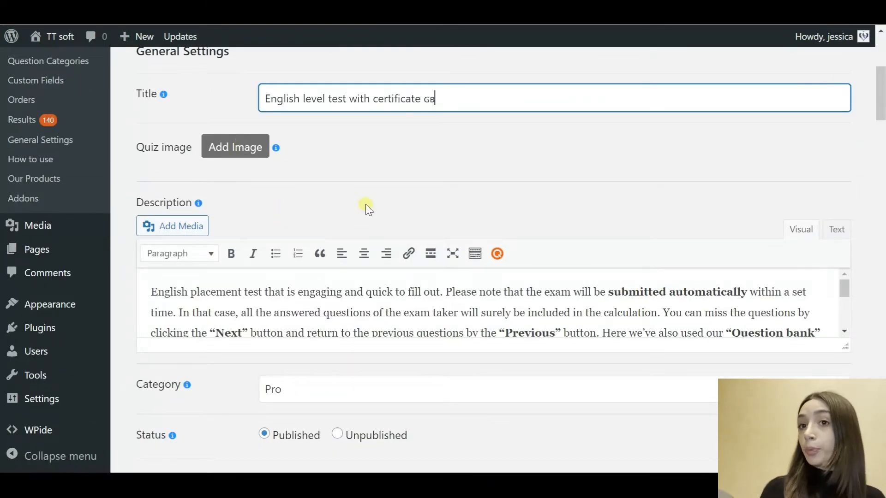
scroll(364, 209, down, 1)
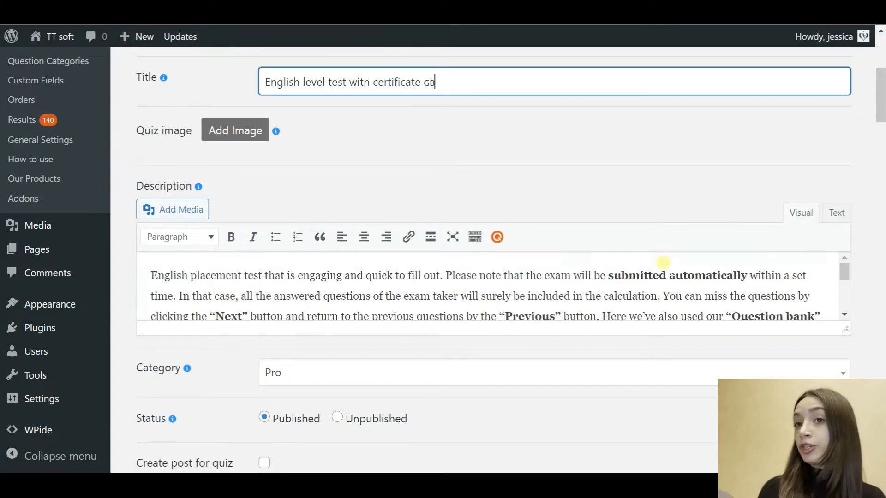
mouse_move(846, 280)
mouse_down()
mouse_move(844, 311)
mouse_move(845, 272)
mouse_up()
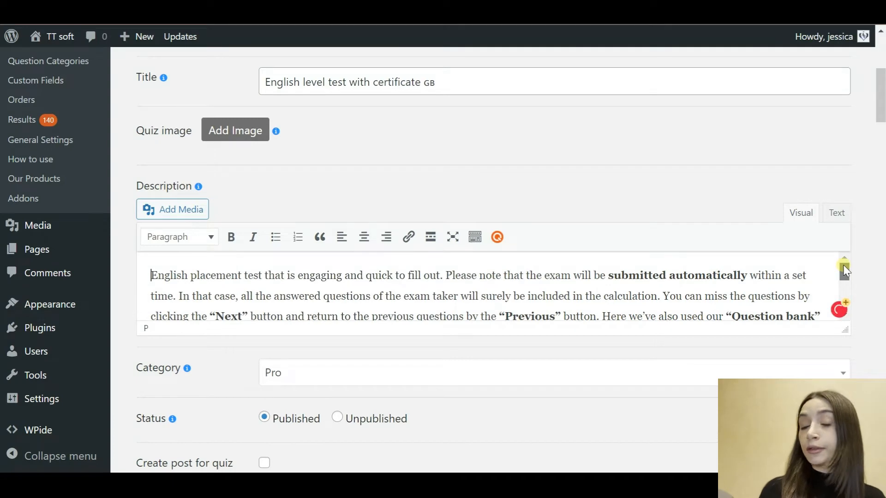
scroll(597, 405, down, 4)
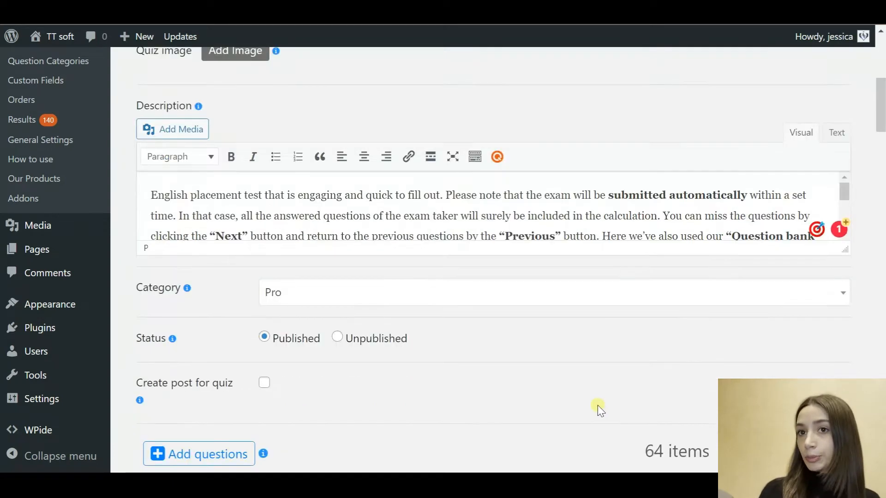
scroll(597, 407, down, 1)
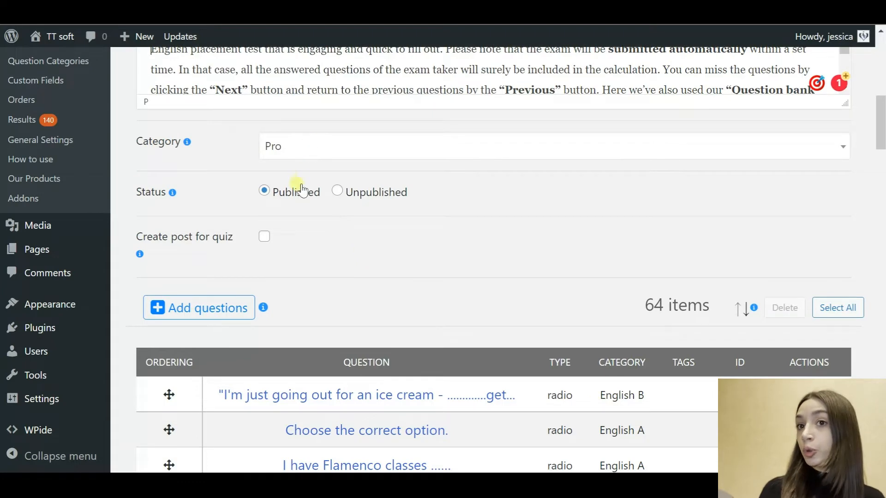
scroll(490, 251, down, 3)
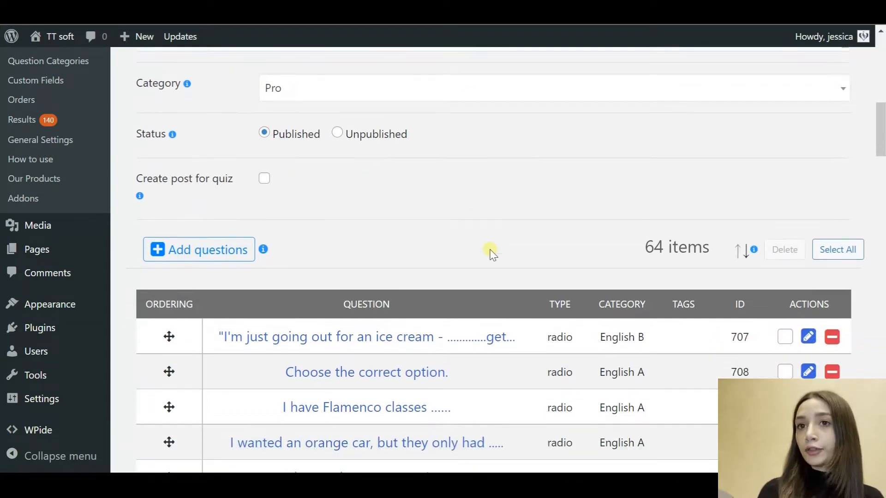
scroll(490, 251, down, 2)
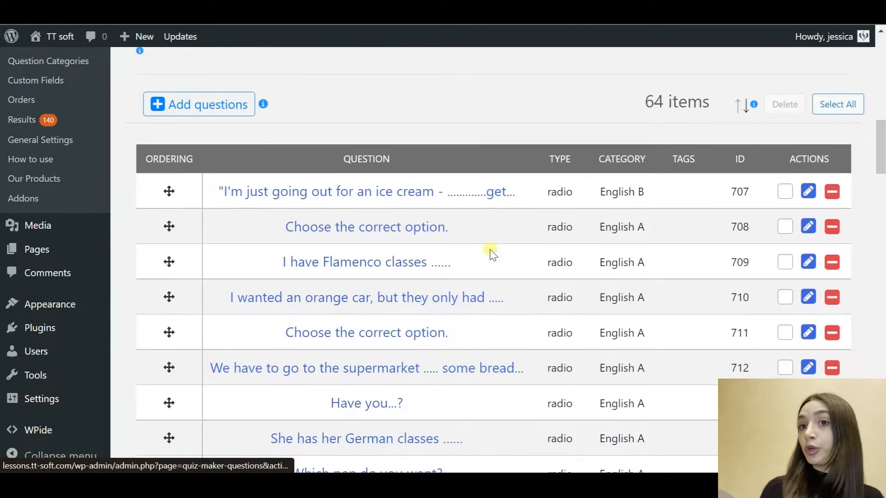
scroll(490, 252, down, 1)
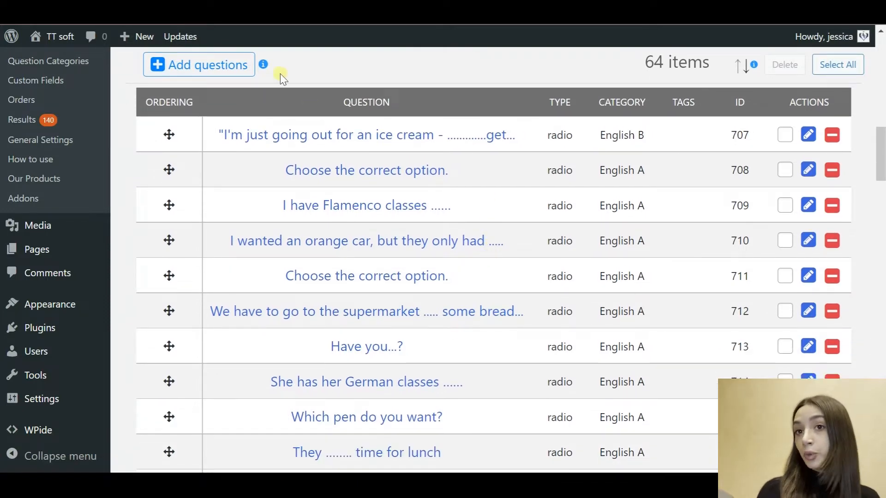
Step: Open the existing-question picker and filter it to the English A category
click(213, 63)
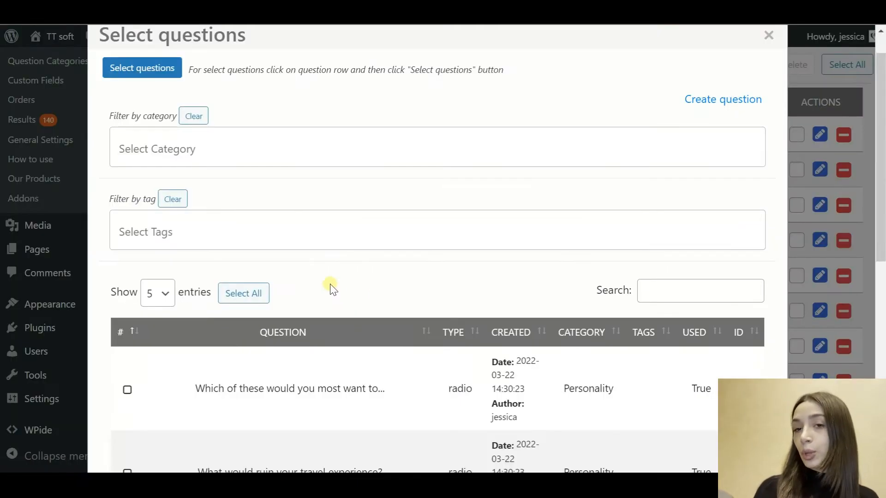
click(214, 150)
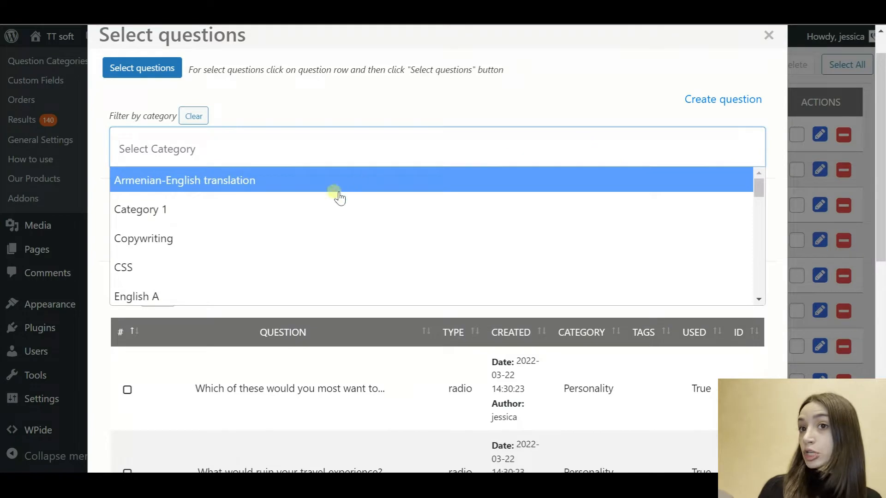
scroll(299, 235, down, 2)
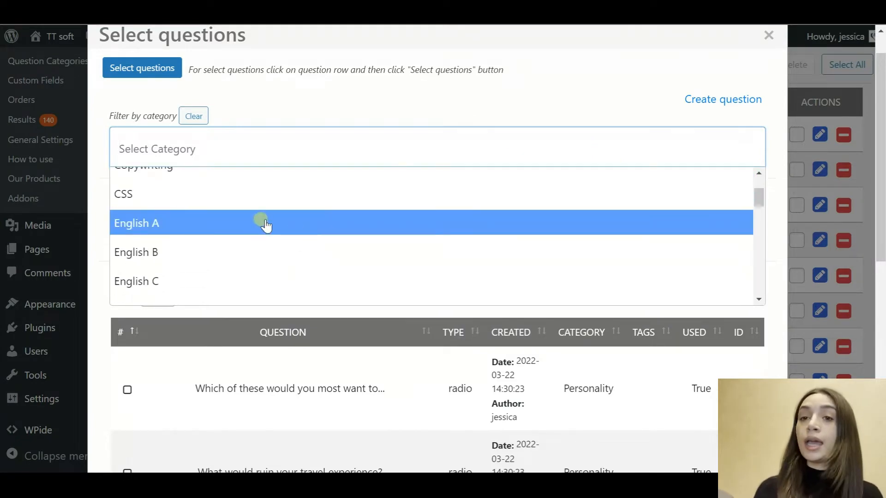
click(266, 225)
Step: Close the Select questions window without adding anything
scroll(380, 411, down, 9)
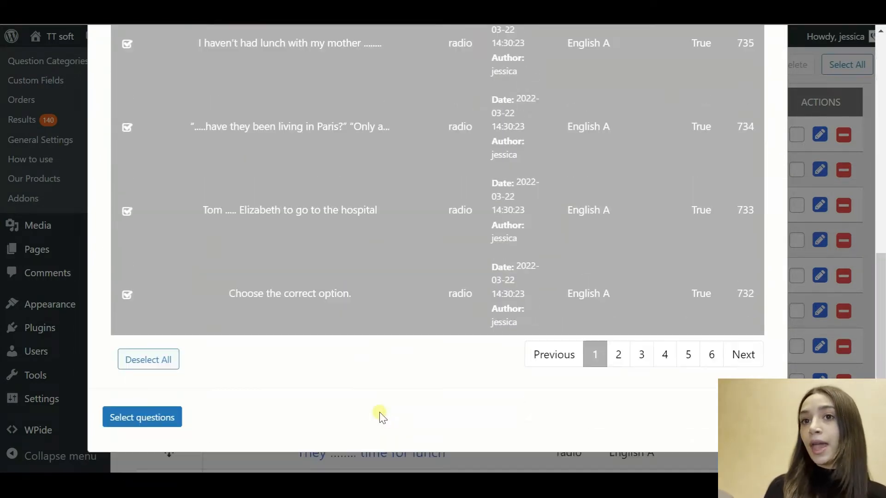
scroll(379, 412, up, 9)
click(772, 73)
click(769, 72)
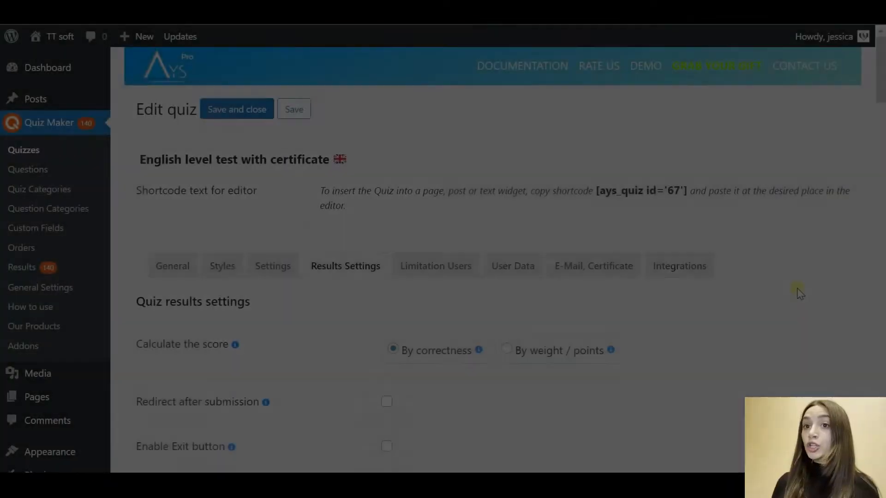
Step: Uncheck Hide score in Results Settings, keeping correctness scoring and percentage display
scroll(799, 293, down, 1)
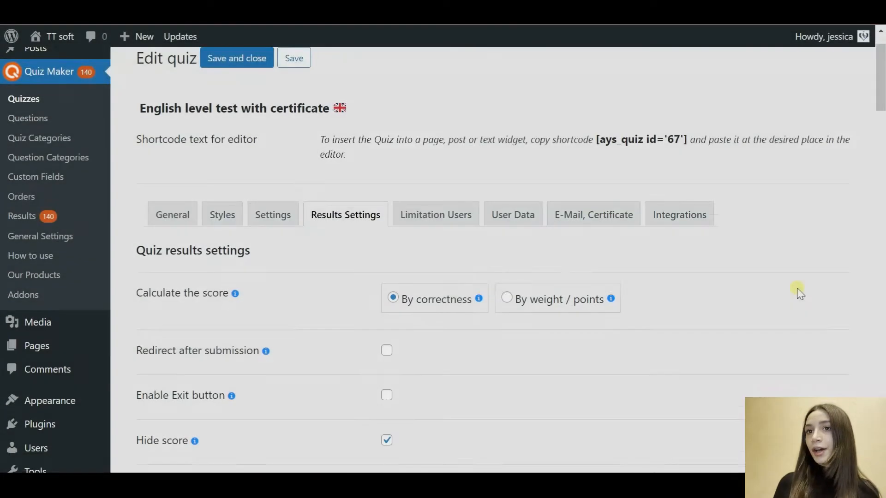
scroll(798, 292, down, 2)
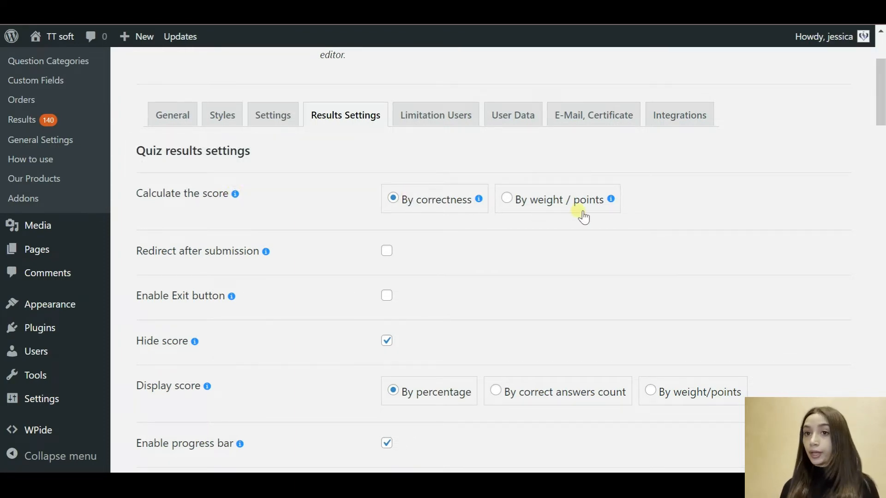
mouse_move(613, 198)
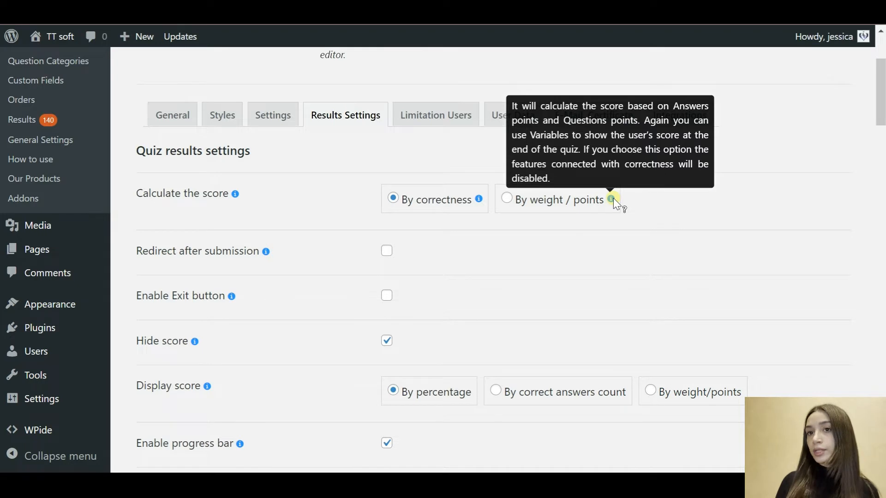
scroll(483, 308, down, 1)
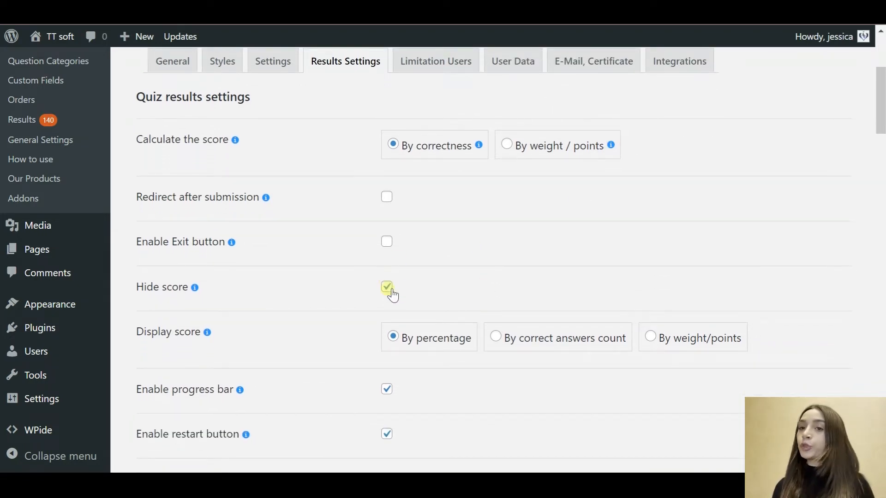
mouse_move(208, 333)
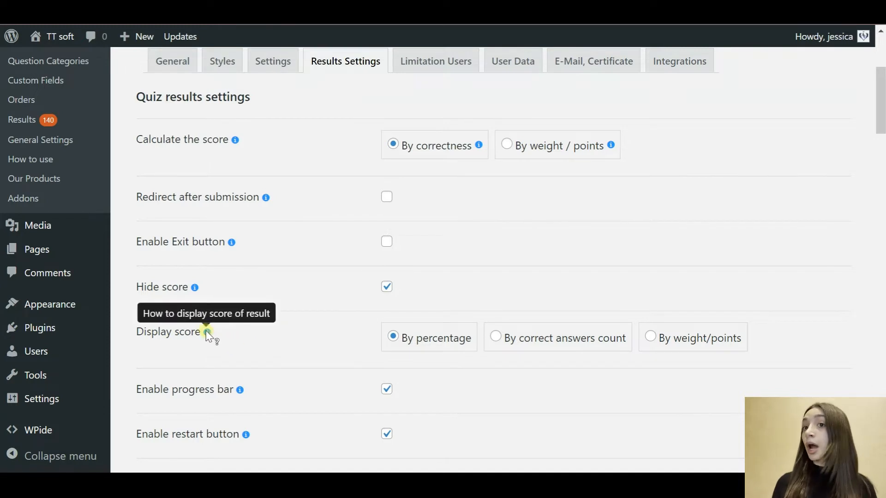
click(388, 287)
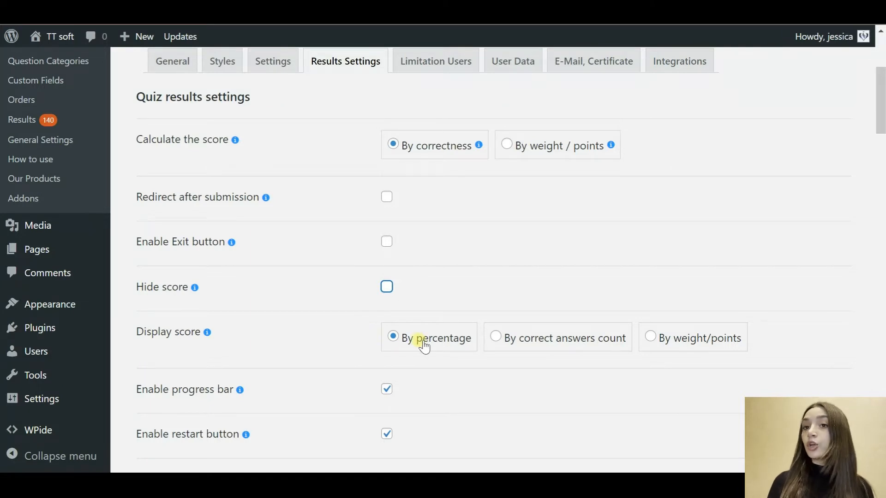
scroll(325, 340, down, 1)
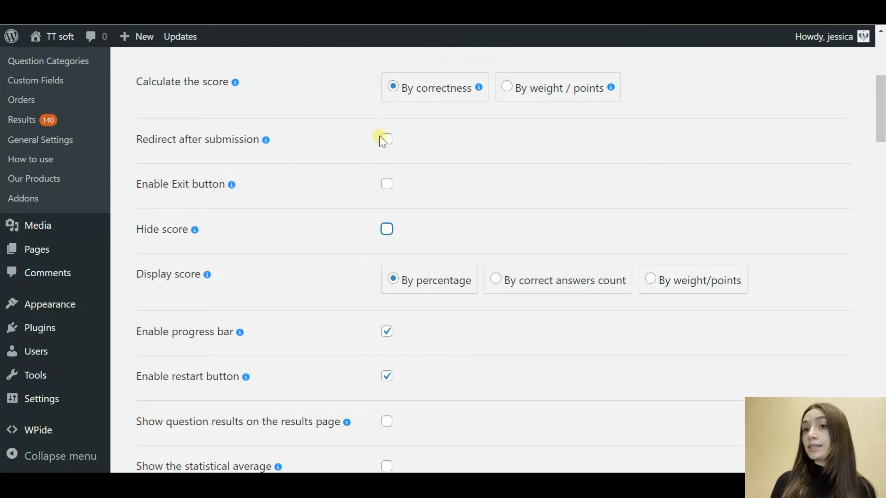
click(386, 139)
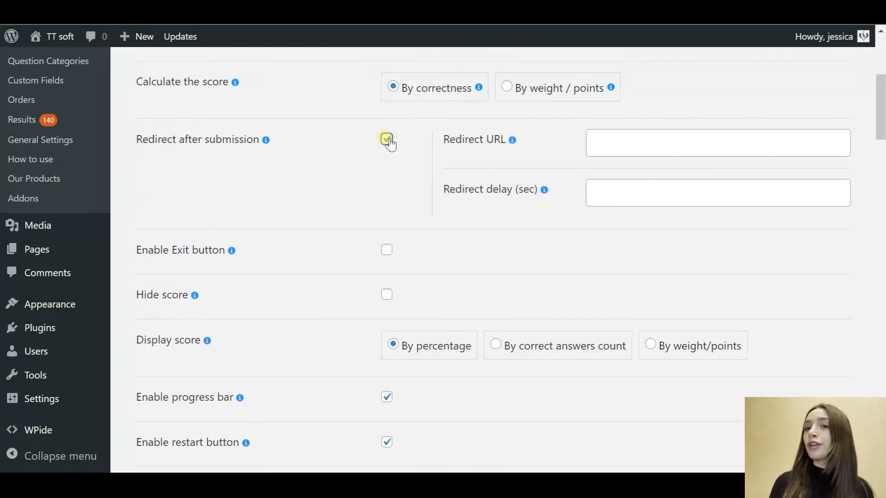
click(387, 140)
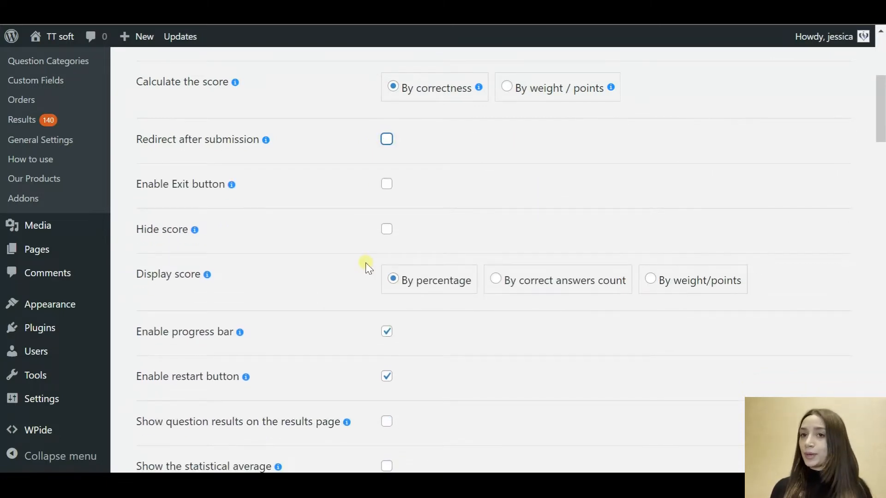
scroll(366, 263, down, 3)
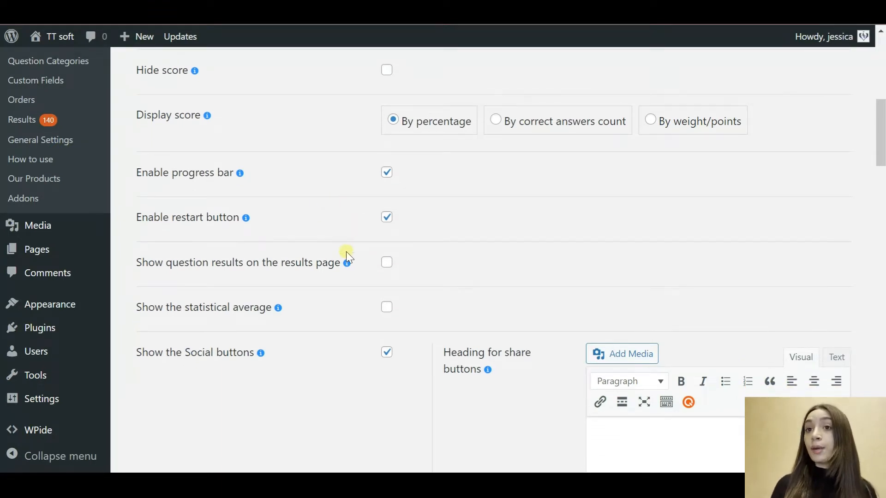
scroll(347, 254, down, 1)
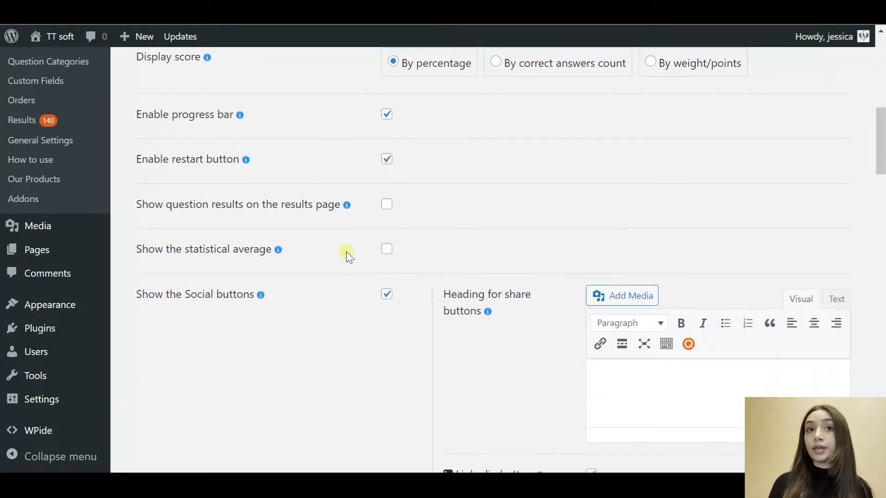
scroll(346, 254, down, 2)
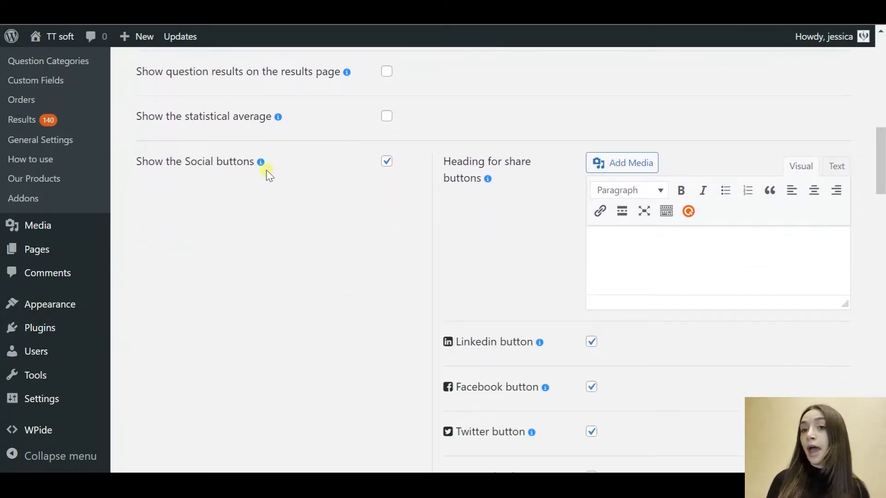
scroll(507, 210, down, 2)
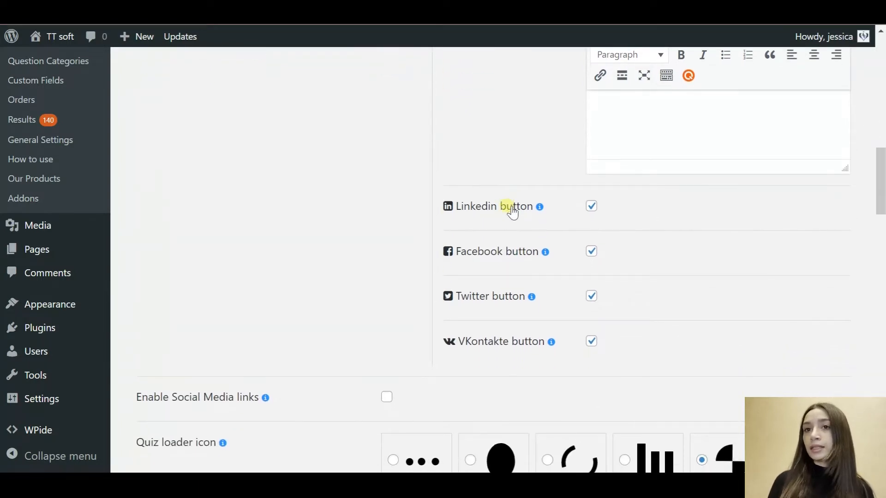
scroll(510, 211, down, 2)
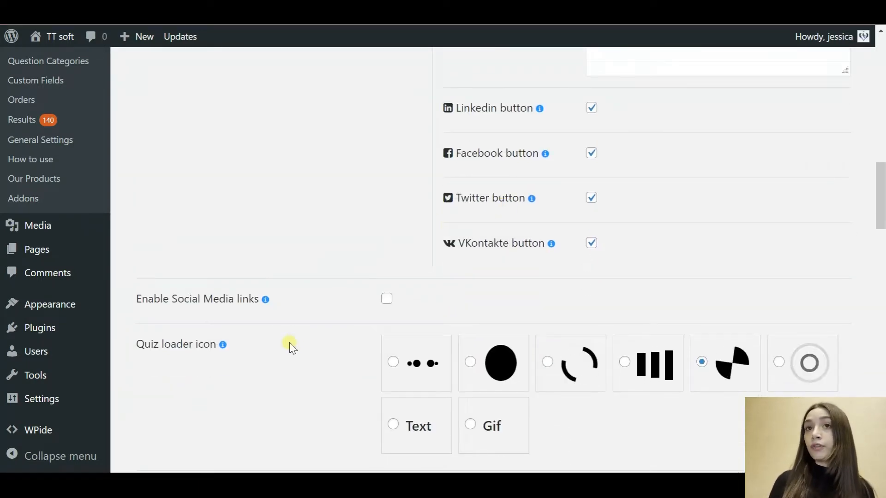
scroll(289, 343, down, 1)
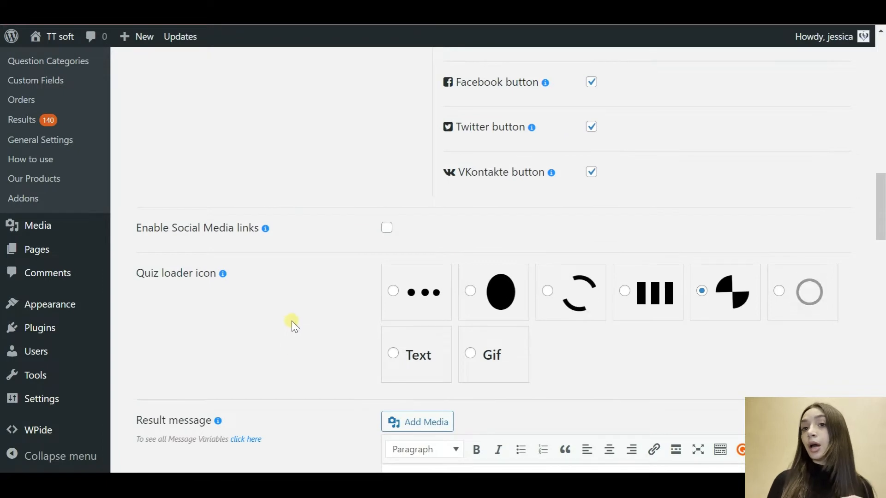
scroll(293, 292, down, 2)
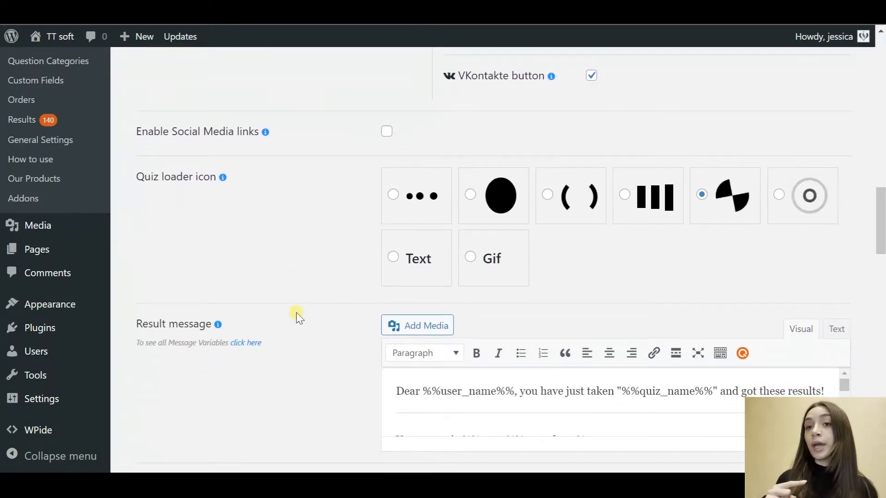
scroll(296, 312, down, 2)
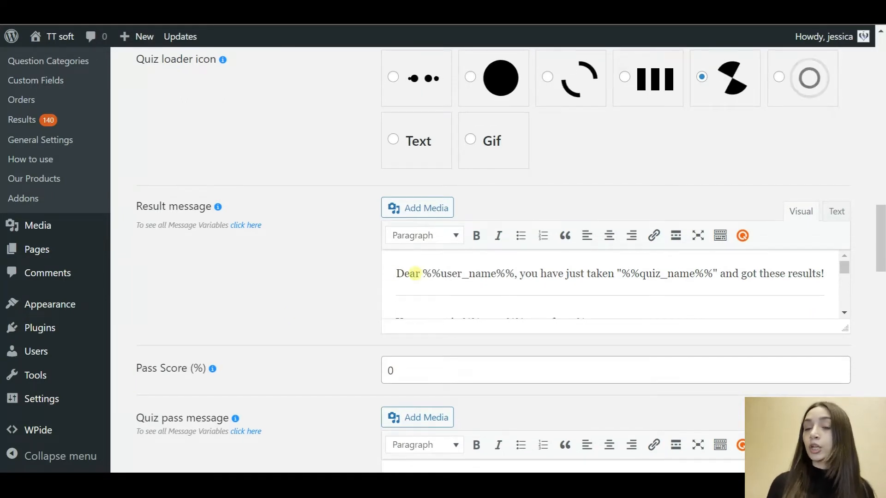
scroll(413, 272, down, 3)
scroll(415, 275, down, 3)
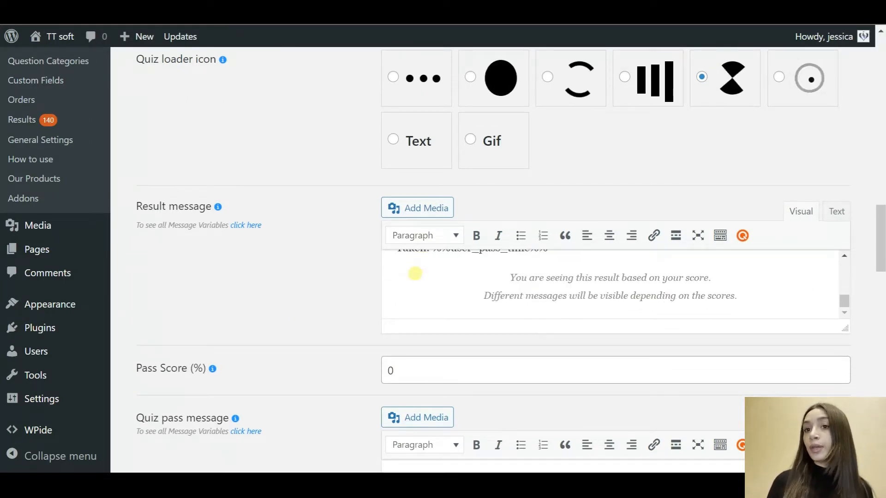
scroll(292, 323, down, 1)
scroll(292, 323, down, 3)
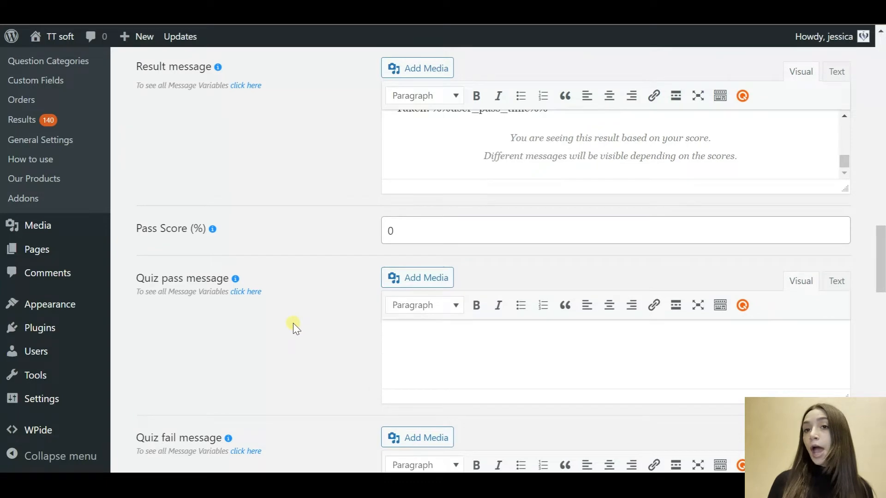
scroll(293, 322, down, 2)
Step: Review the result intervals and edit the first interval's maximum value of 28
scroll(292, 323, down, 9)
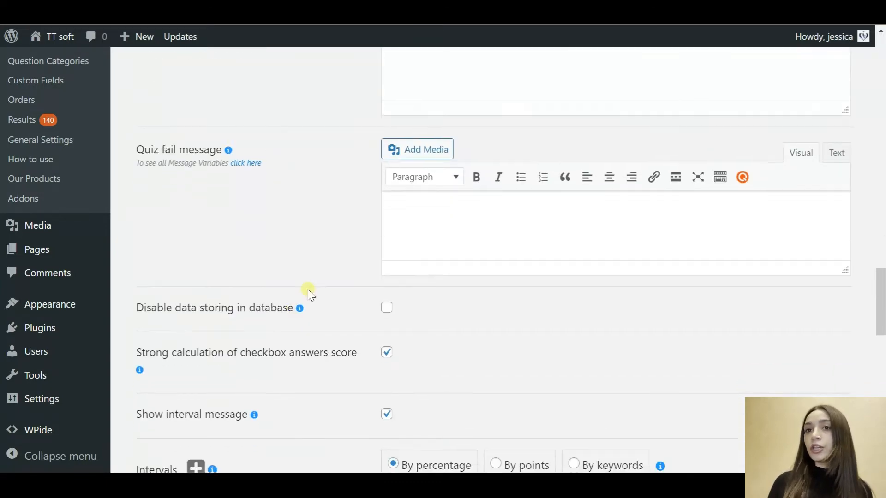
scroll(309, 289, down, 1)
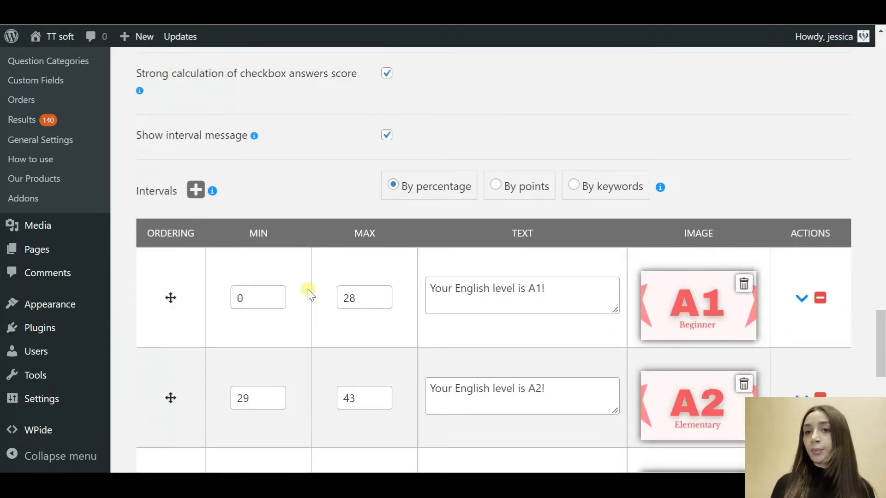
scroll(308, 289, down, 1)
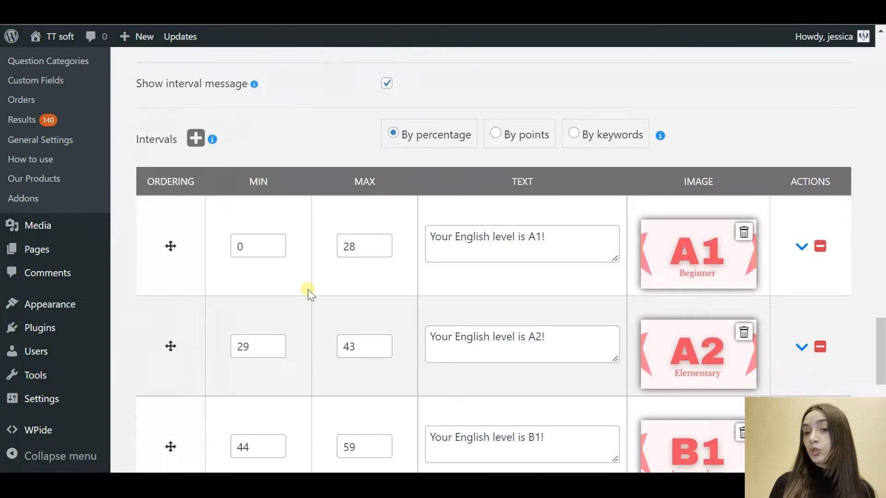
mouse_move(213, 134)
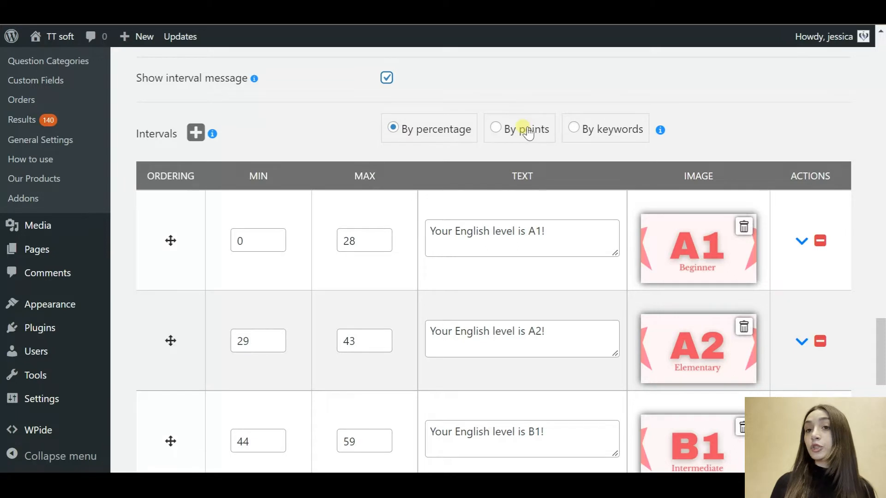
scroll(388, 295, down, 1)
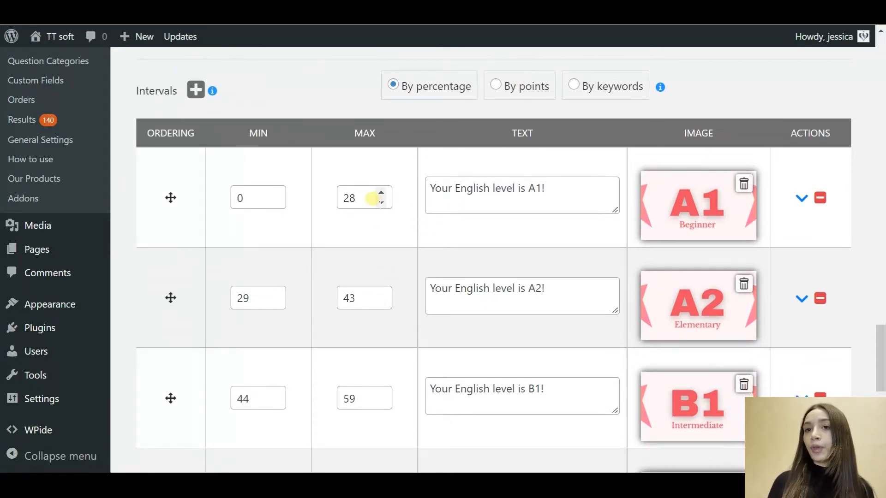
drag(357, 198, 342, 201)
click(363, 202)
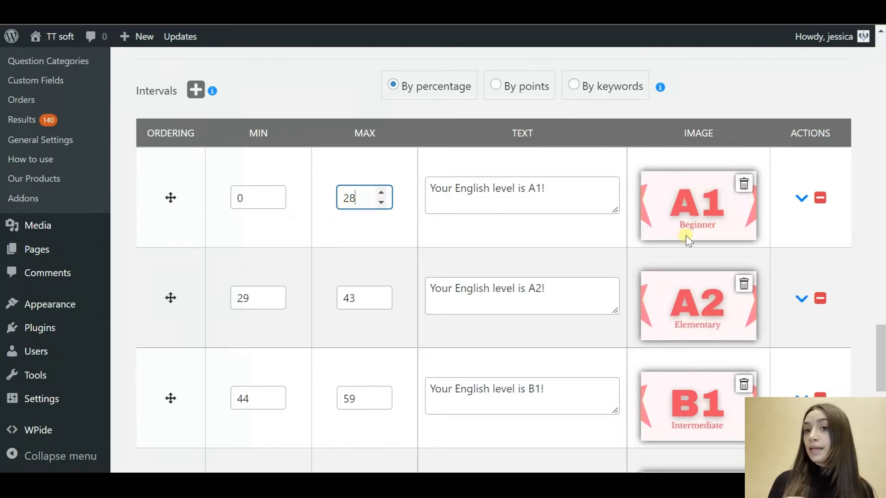
Step: Edit the C2 level (93–100%) result message further down the intervals
scroll(395, 351, down, 1)
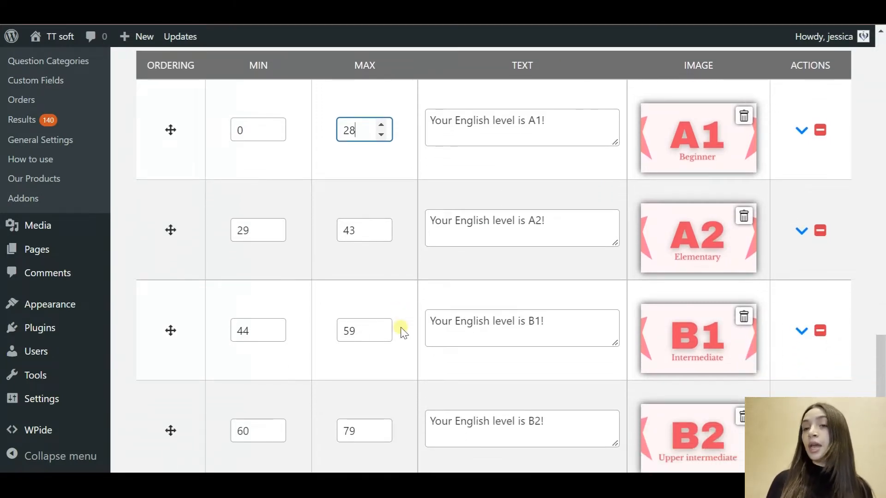
scroll(401, 331, down, 1)
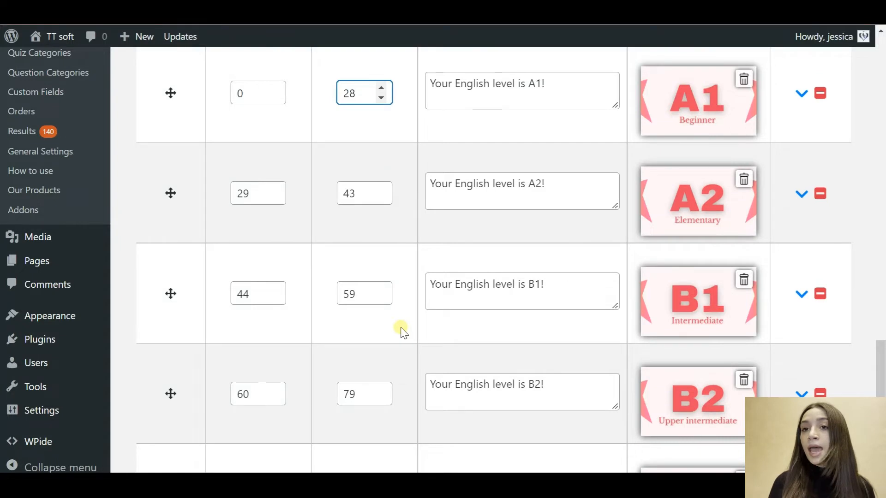
scroll(401, 331, down, 2)
scroll(401, 318, down, 2)
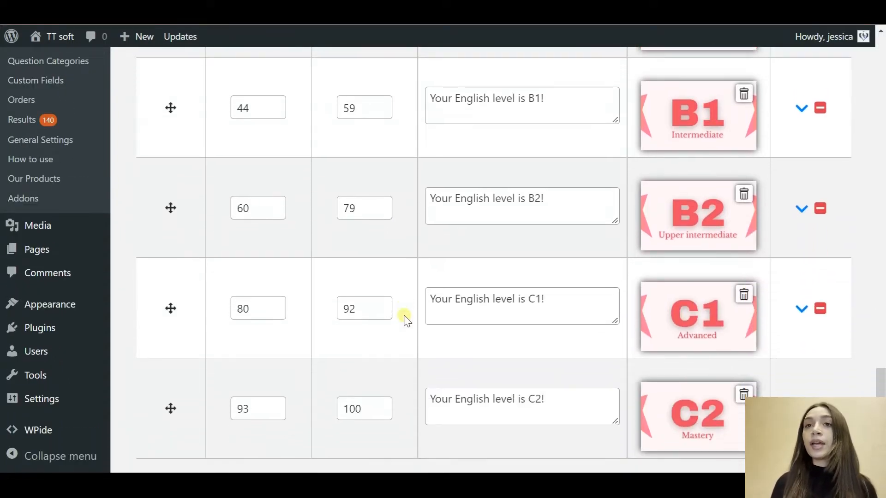
scroll(405, 319, down, 1)
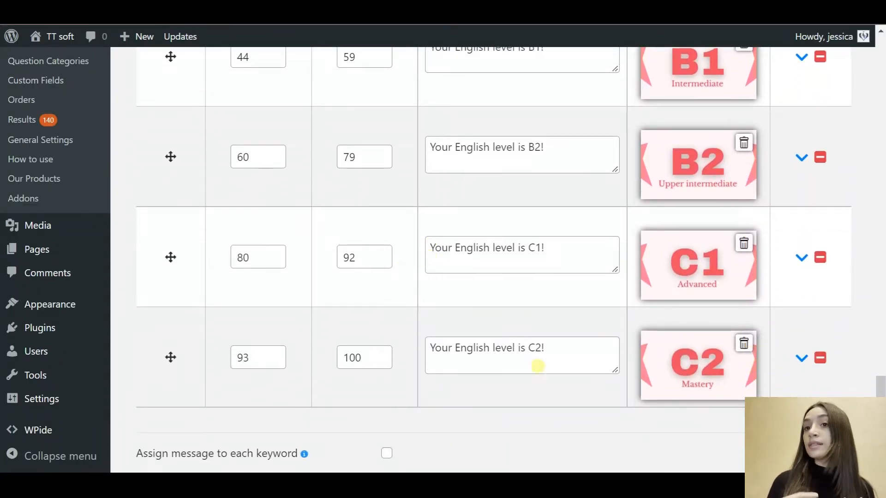
click(556, 350)
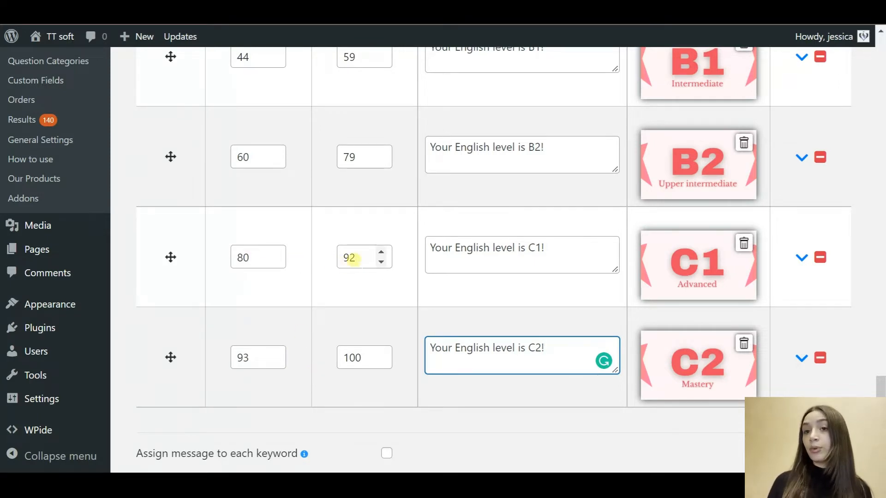
scroll(377, 203, down, 2)
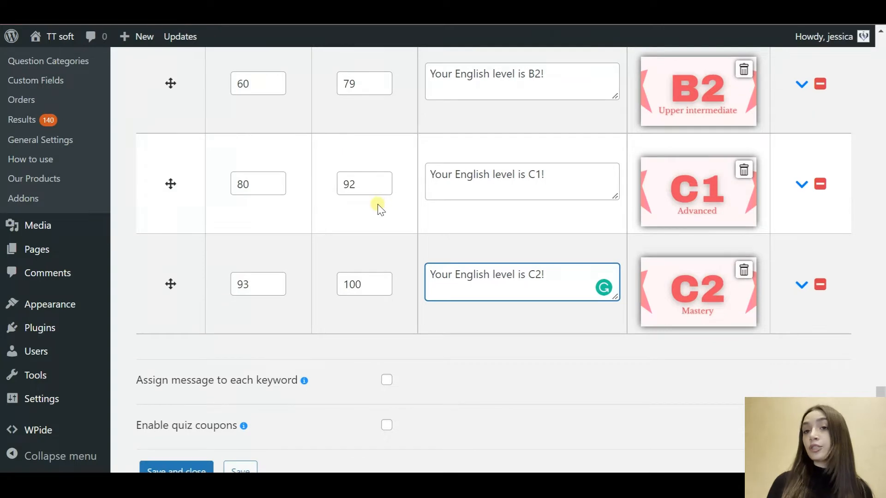
scroll(376, 205, down, 2)
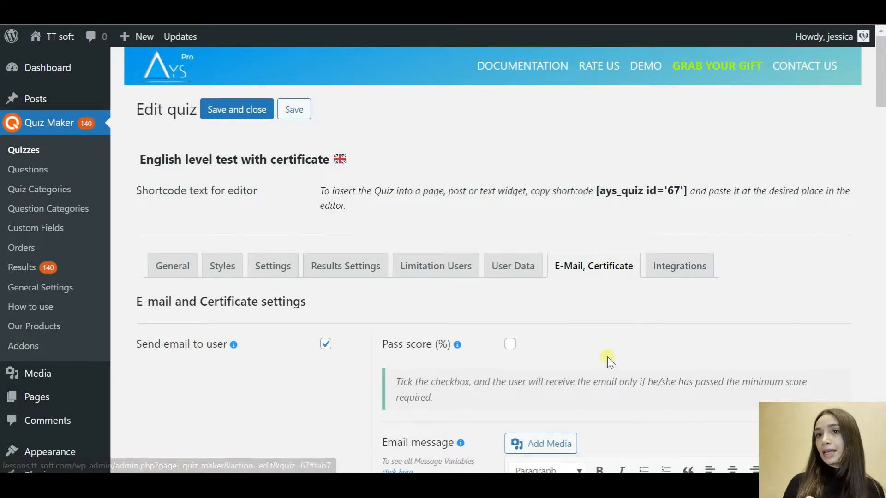
scroll(607, 356, down, 5)
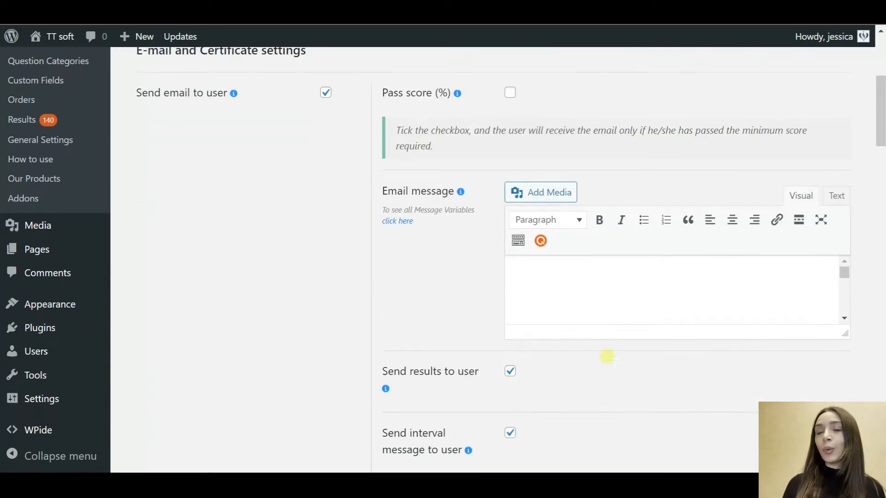
scroll(607, 356, up, 2)
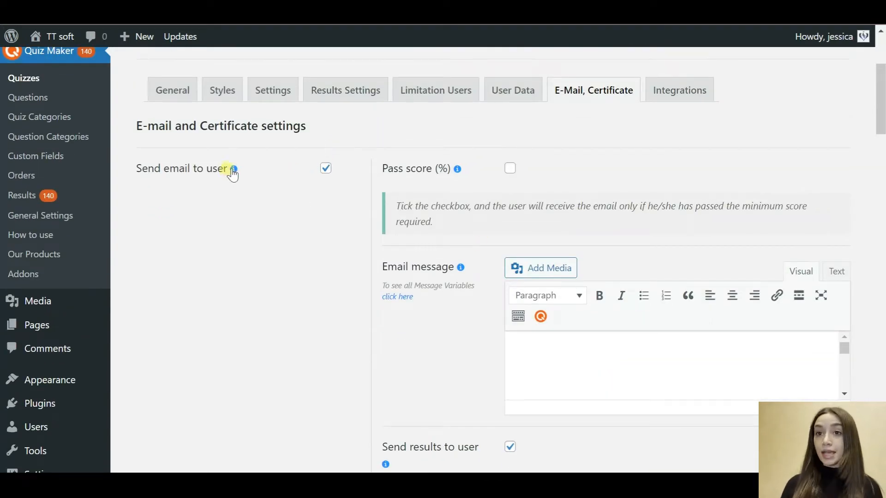
scroll(384, 217, down, 4)
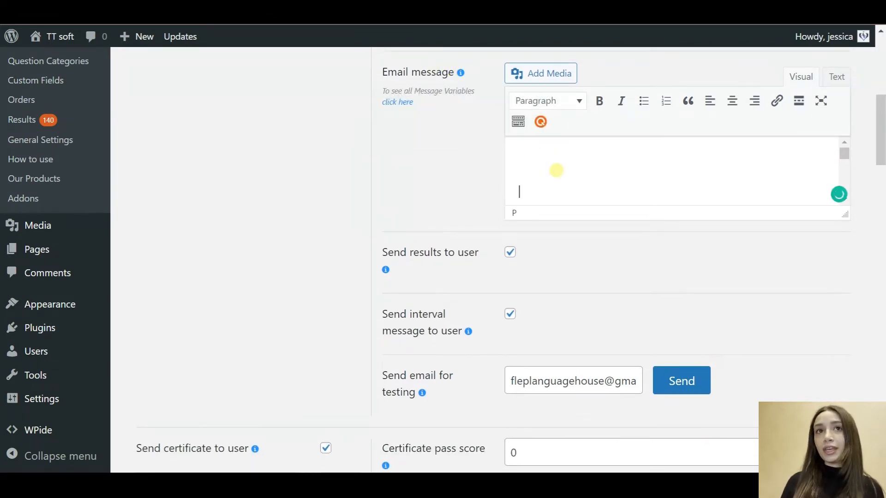
scroll(544, 283, down, 6)
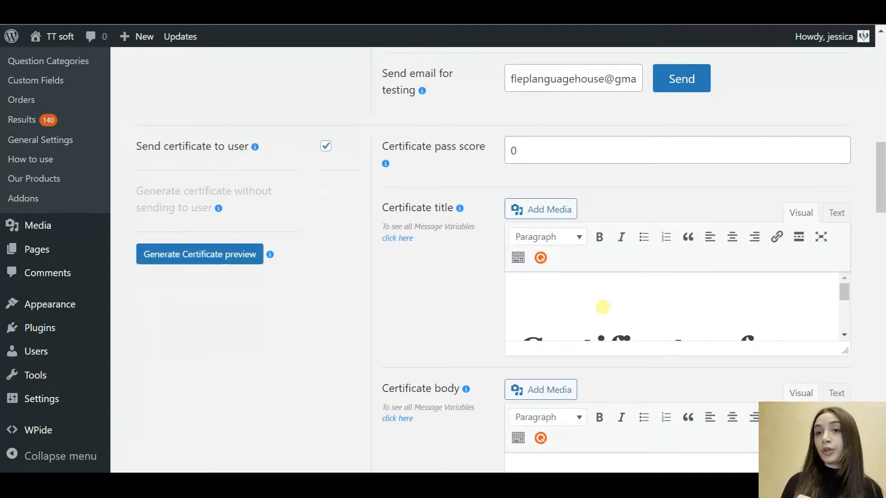
scroll(603, 307, down, 4)
scroll(603, 307, up, 3)
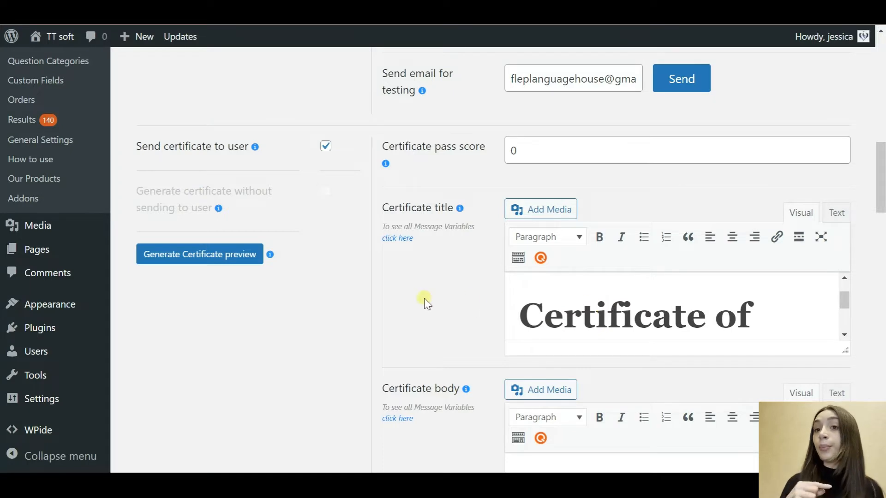
scroll(423, 298, down, 4)
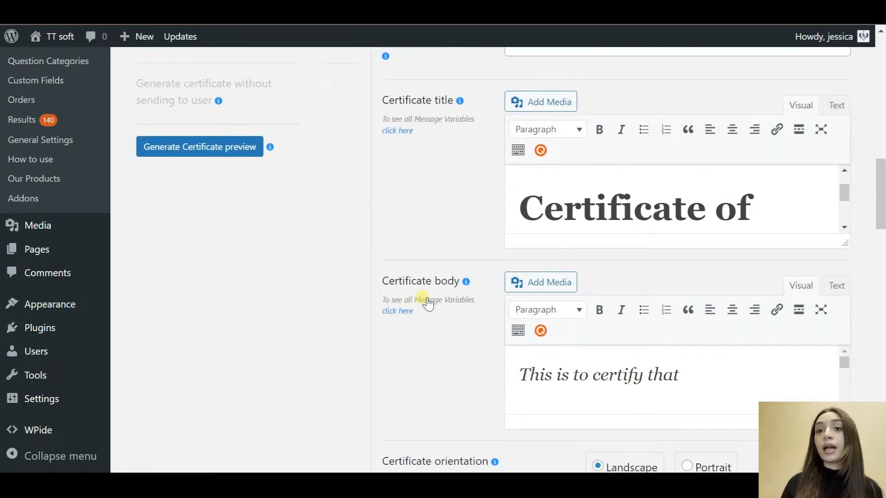
scroll(578, 276, down, 3)
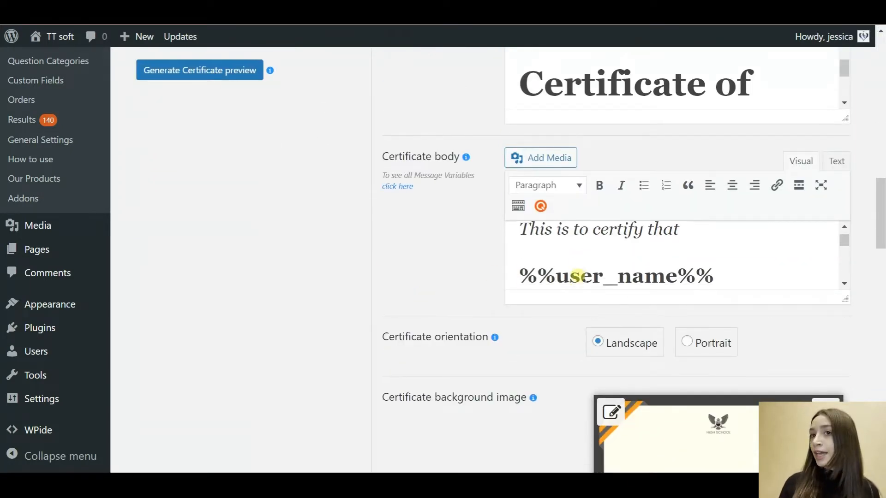
drag(727, 243, 531, 251)
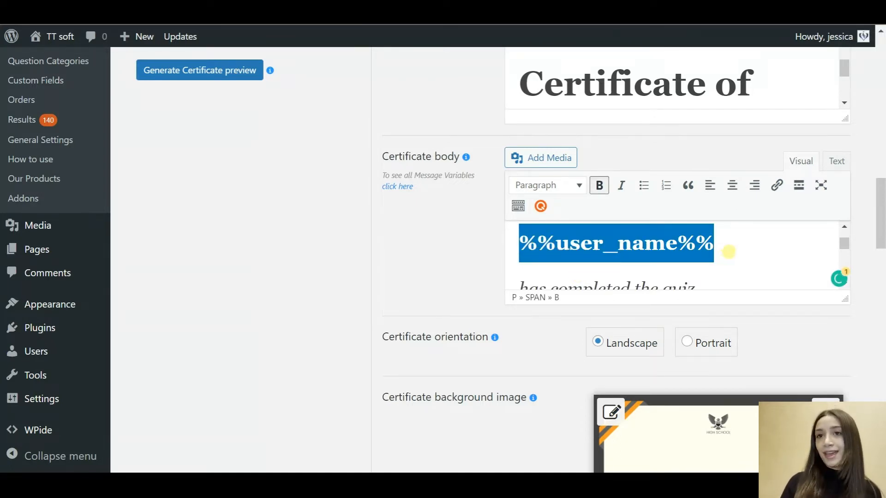
click(728, 252)
scroll(718, 274, down, 1)
scroll(718, 275, down, 5)
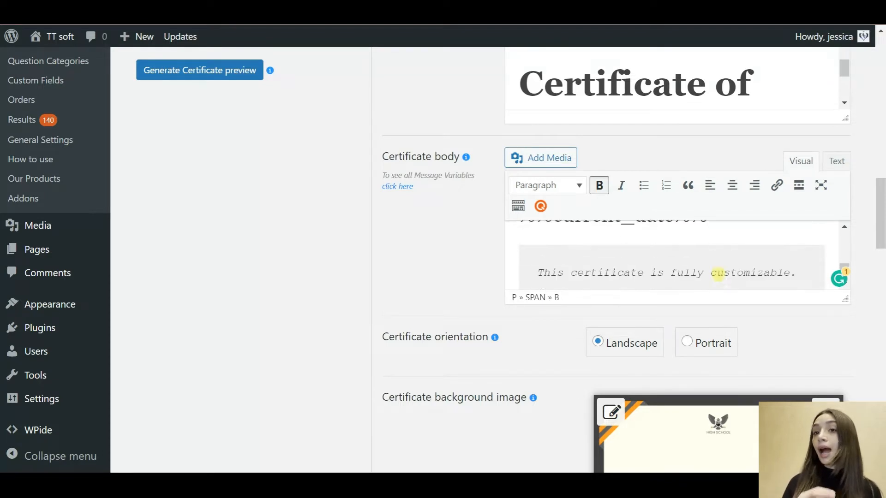
scroll(718, 275, down, 1)
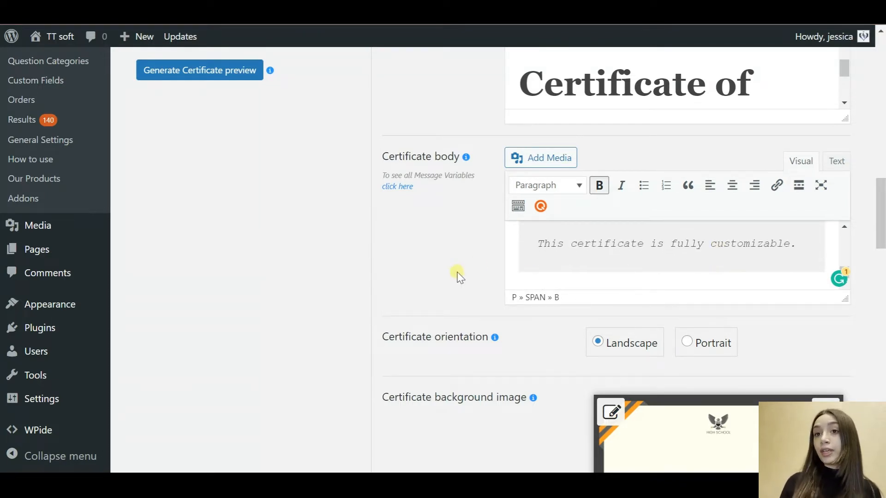
scroll(460, 277, down, 5)
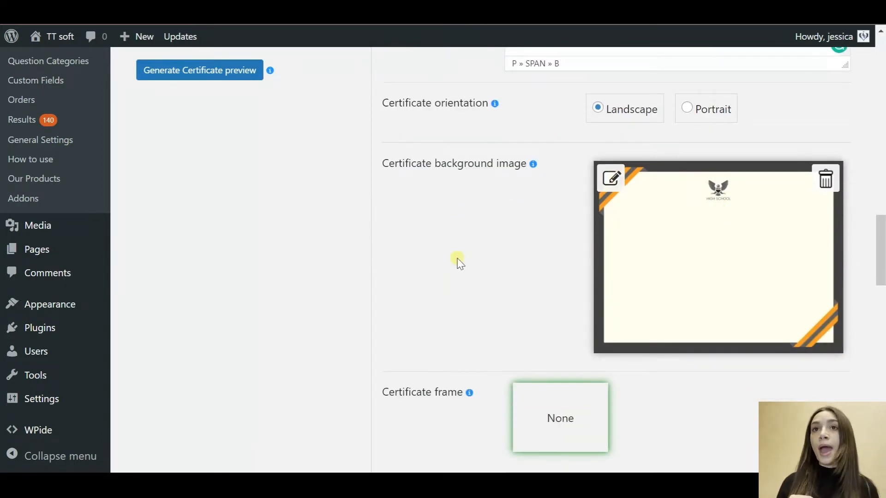
scroll(460, 263, down, 6)
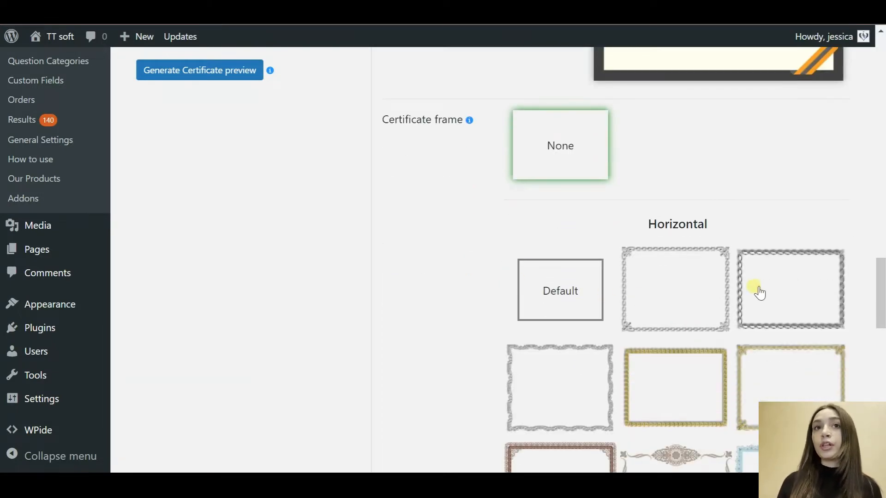
scroll(760, 293, down, 12)
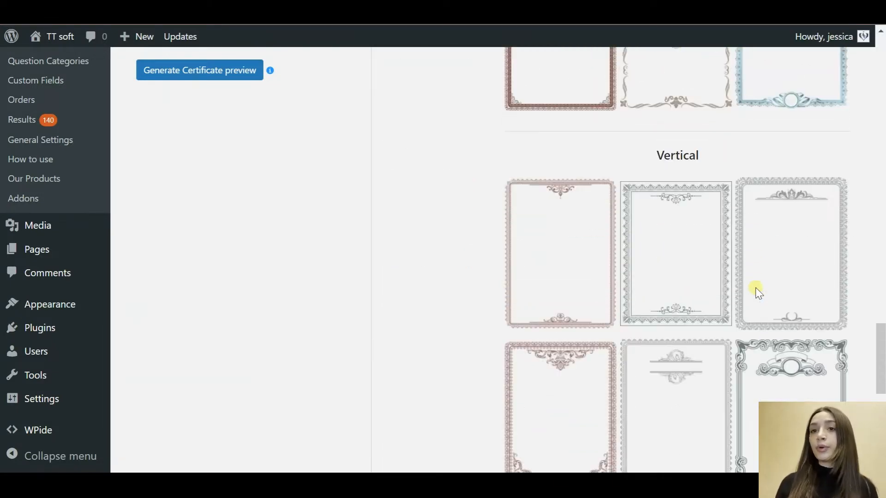
scroll(760, 293, down, 5)
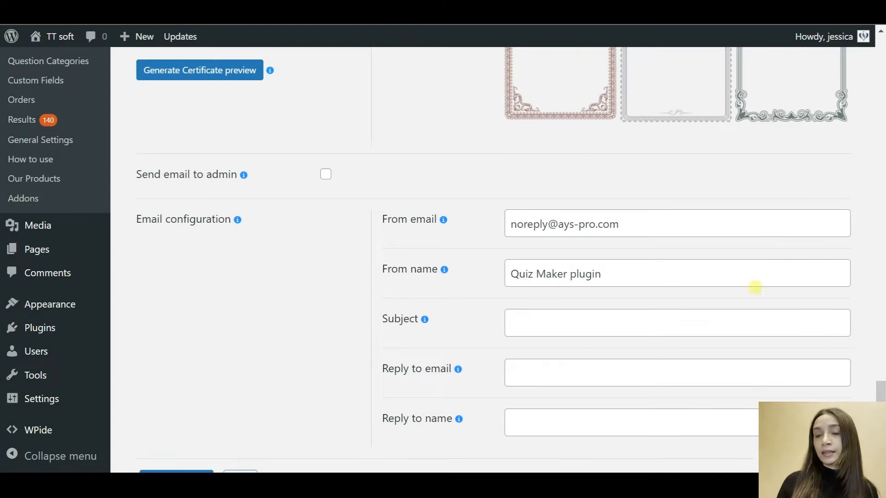
click(674, 210)
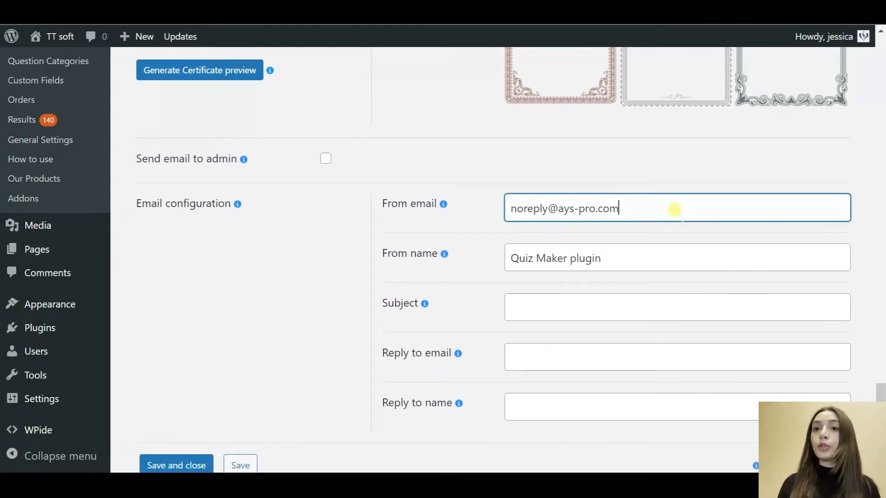
click(654, 261)
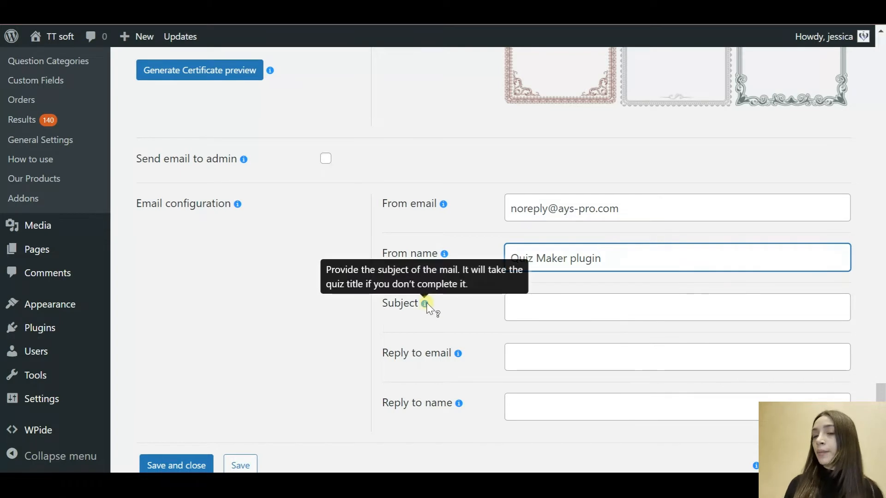
scroll(469, 343, down, 1)
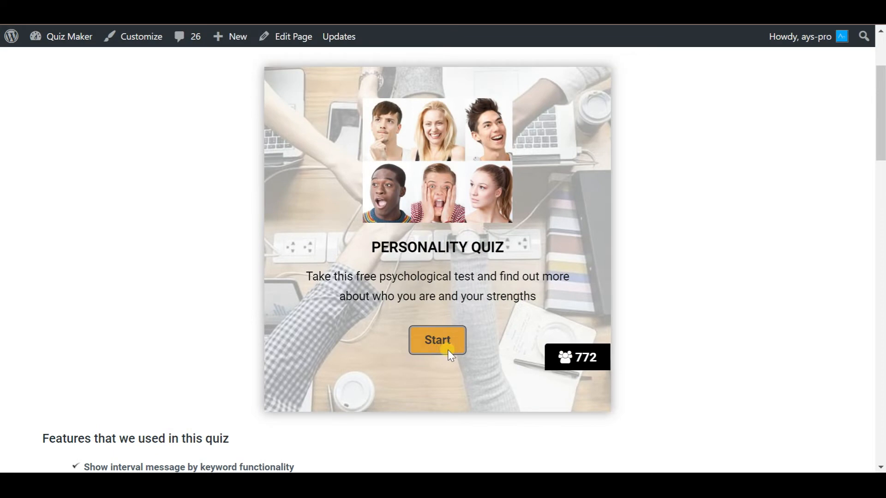
Step: Answer all eight Personality Quiz questions (night in on the sofa, A Cat, Kind, Work)
click(447, 350)
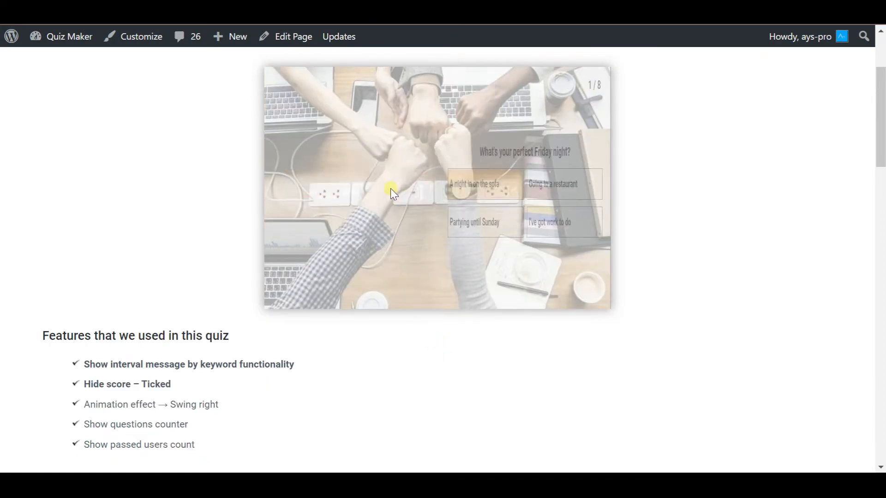
click(389, 187)
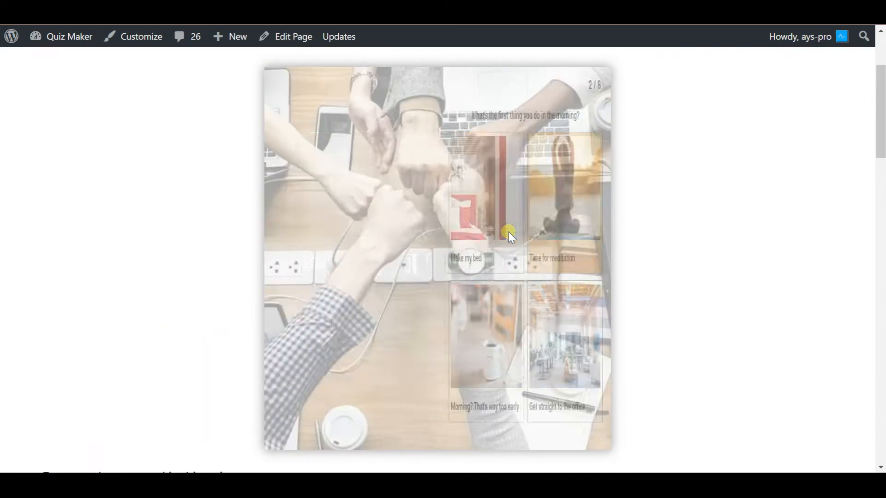
click(430, 238)
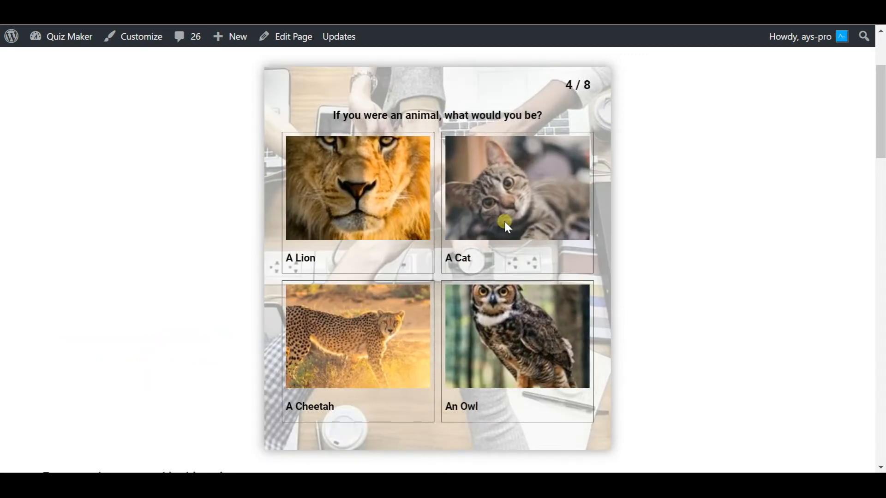
click(516, 235)
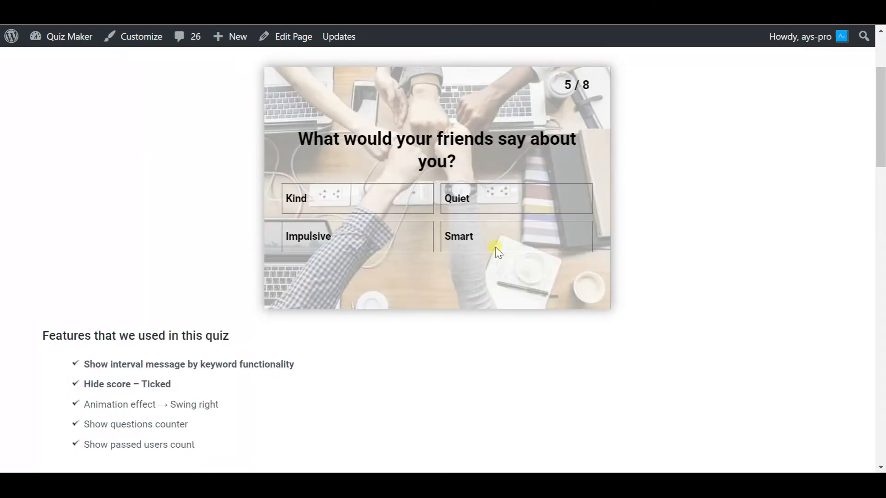
click(388, 196)
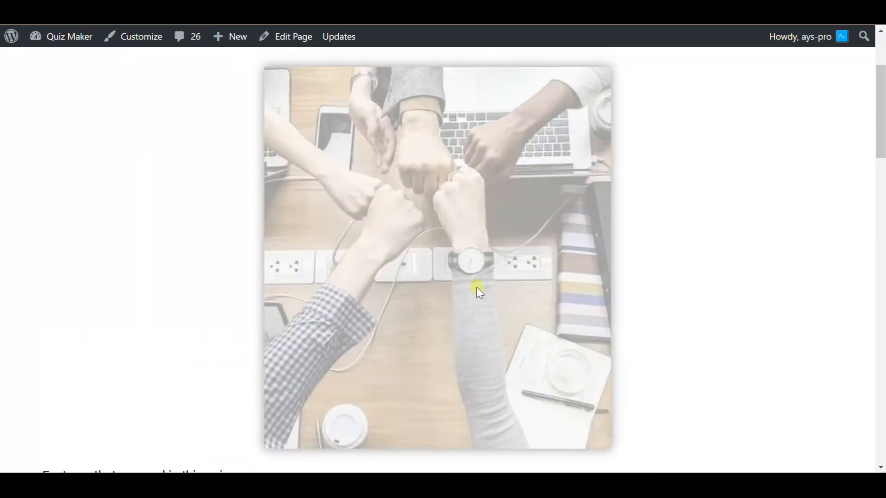
click(513, 302)
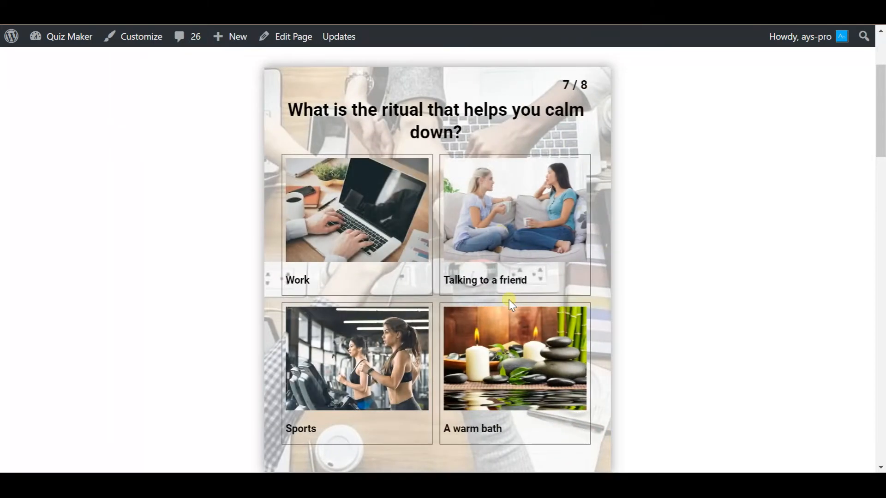
click(340, 279)
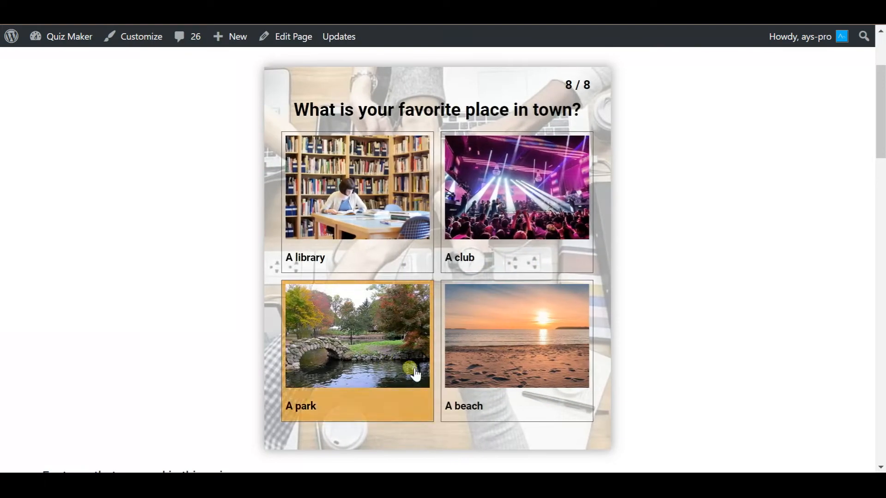
click(505, 355)
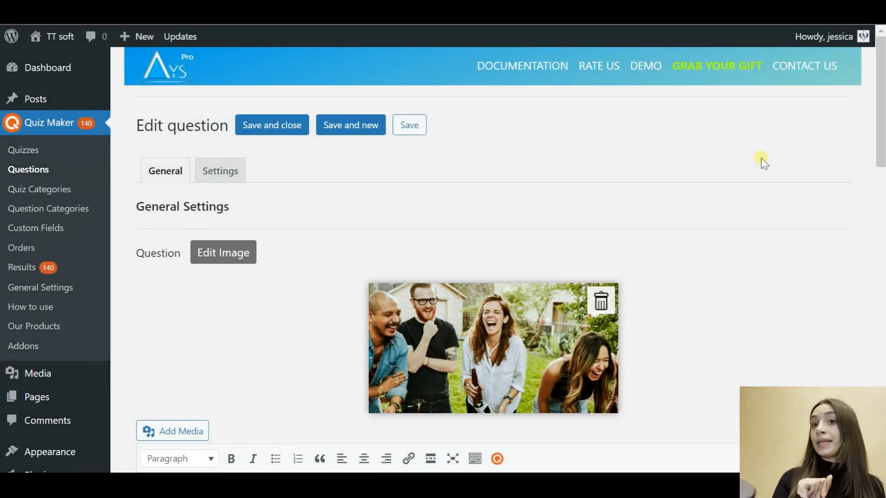
Step: Review the question text and keyword answers like 'A night in on the sofa'
scroll(763, 163, down, 4)
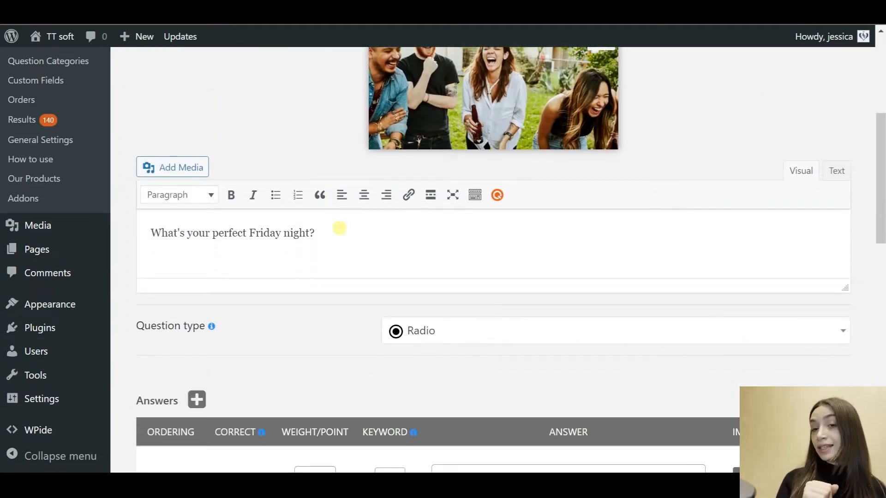
click(340, 229)
scroll(281, 140, up, 1)
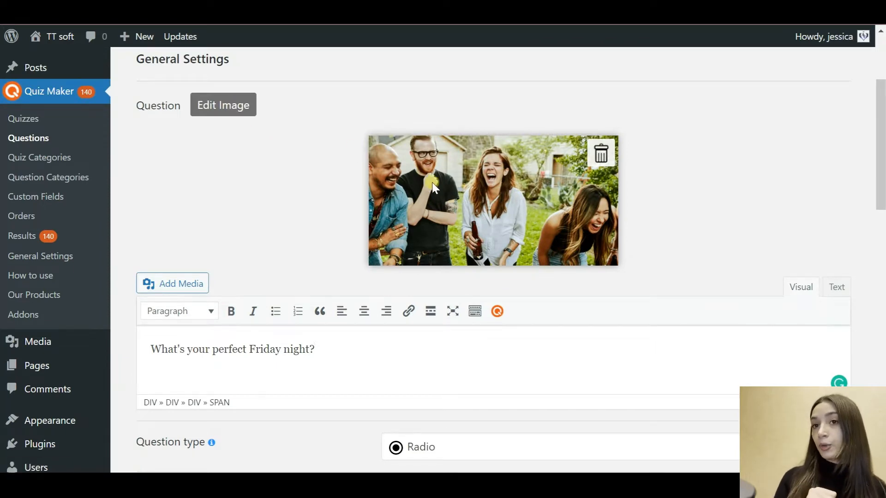
scroll(433, 184, down, 5)
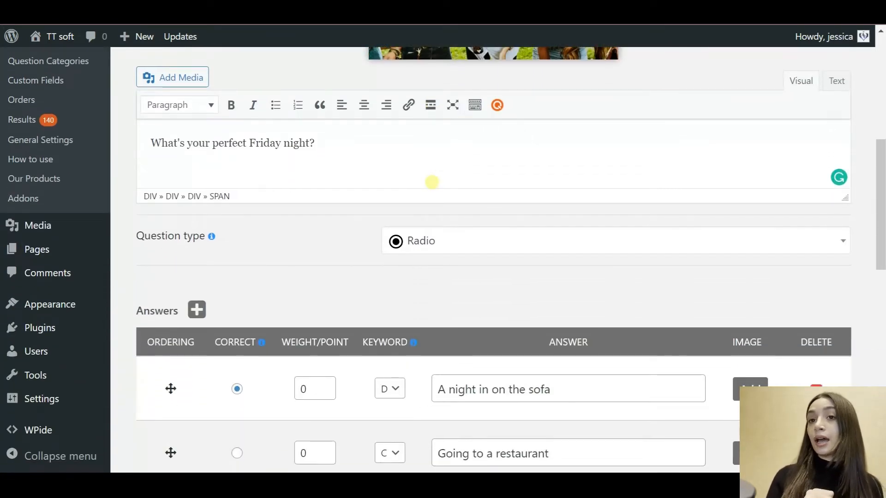
scroll(395, 142, down, 5)
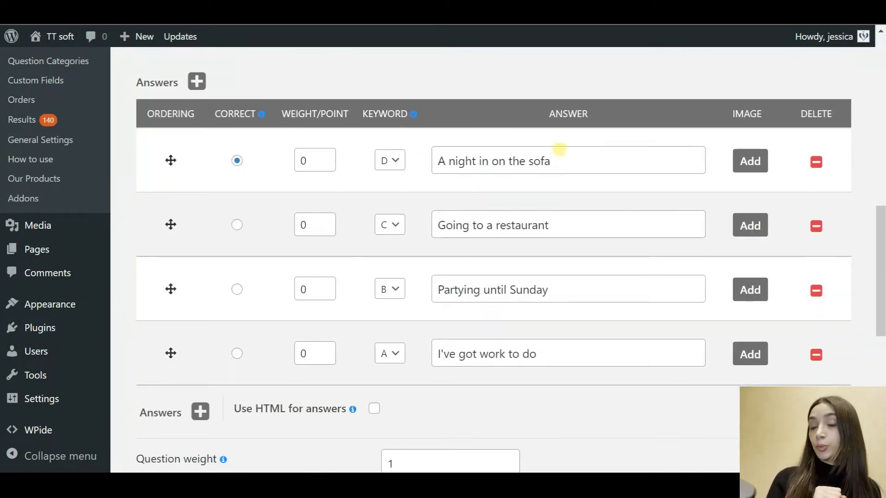
click(573, 150)
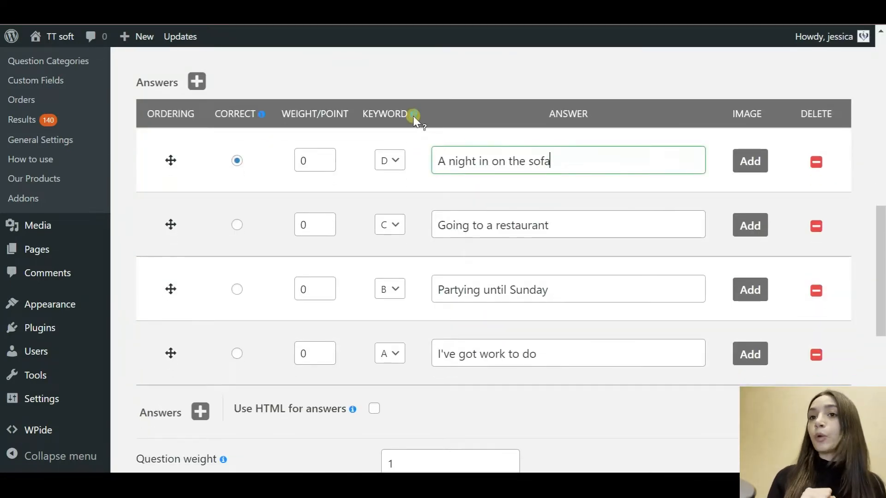
mouse_move(414, 114)
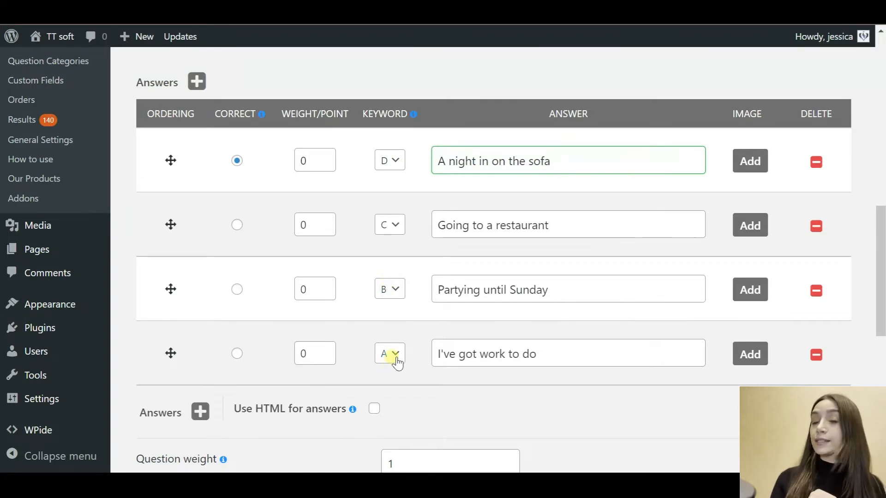
click(569, 356)
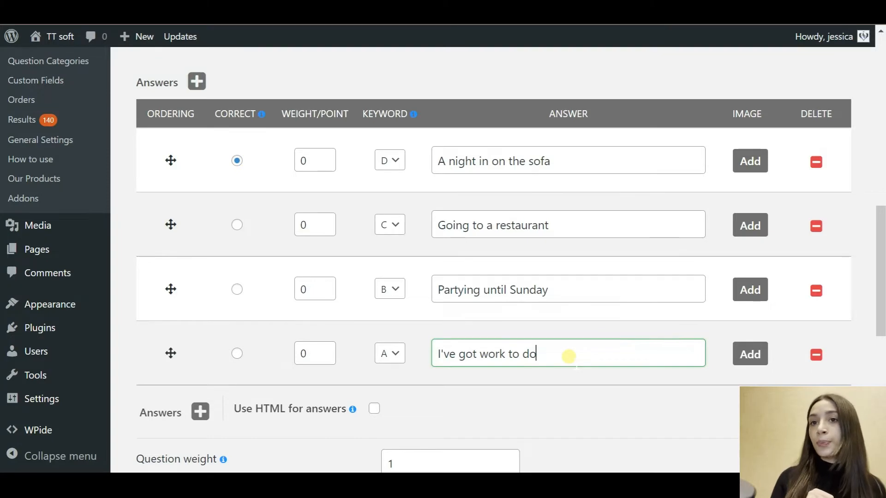
scroll(569, 356, down, 5)
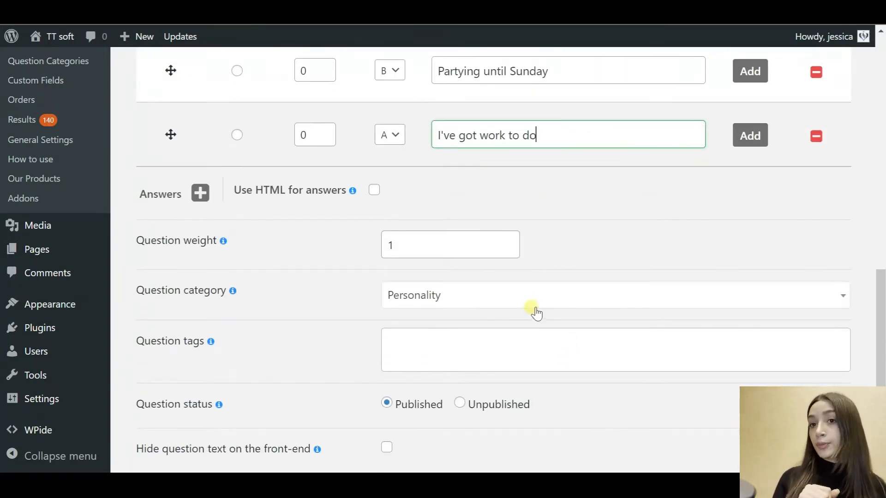
Step: Keep the category as Personality and open the Personality Quiz for editing
click(516, 296)
click(517, 297)
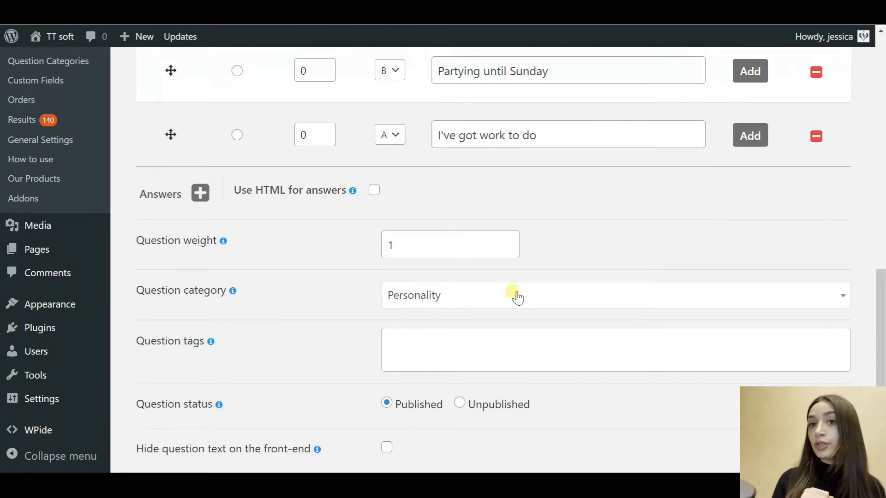
scroll(351, 343, down, 3)
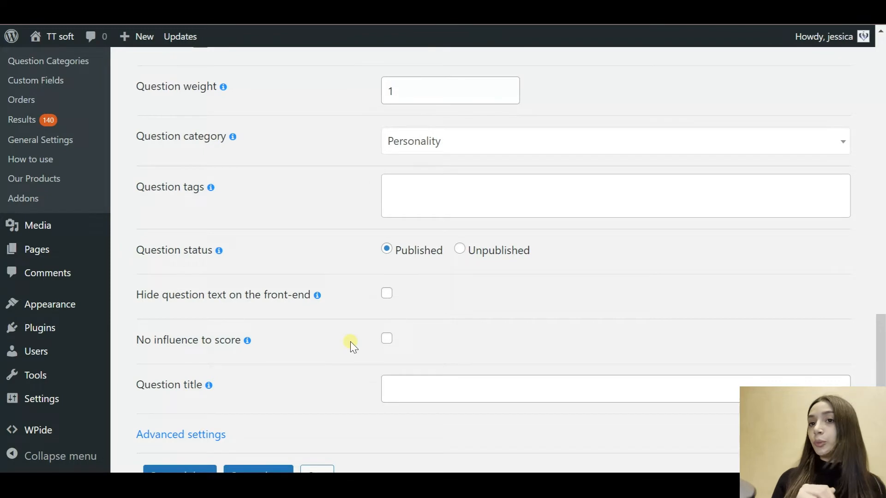
scroll(351, 341, down, 1)
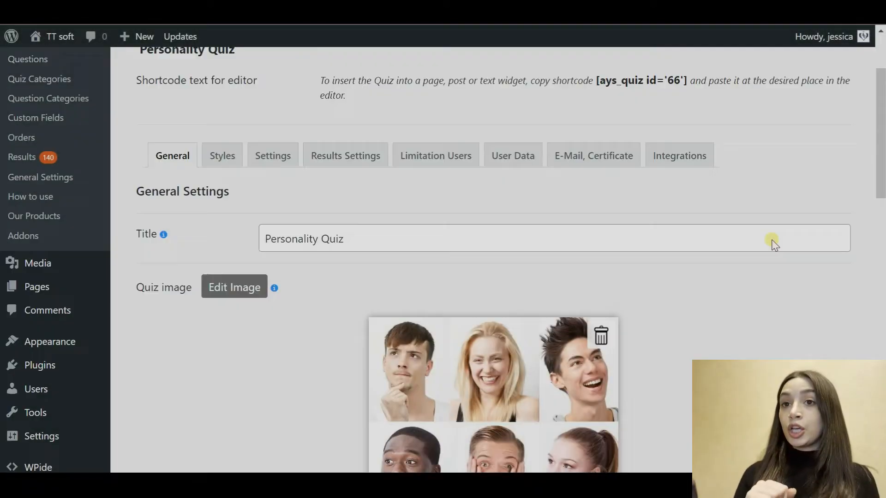
scroll(774, 245, down, 2)
click(681, 128)
scroll(685, 222, down, 1)
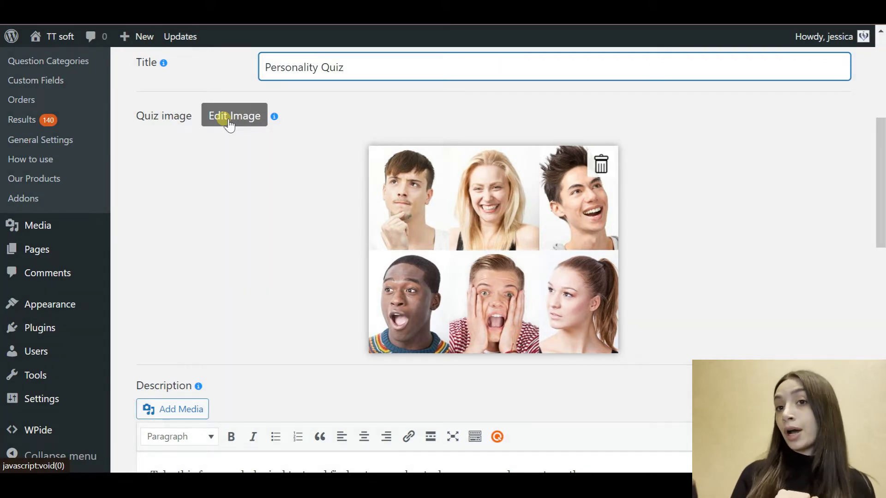
Step: Open the Add questions picker below the Personality Quiz's questions list
scroll(443, 225, down, 4)
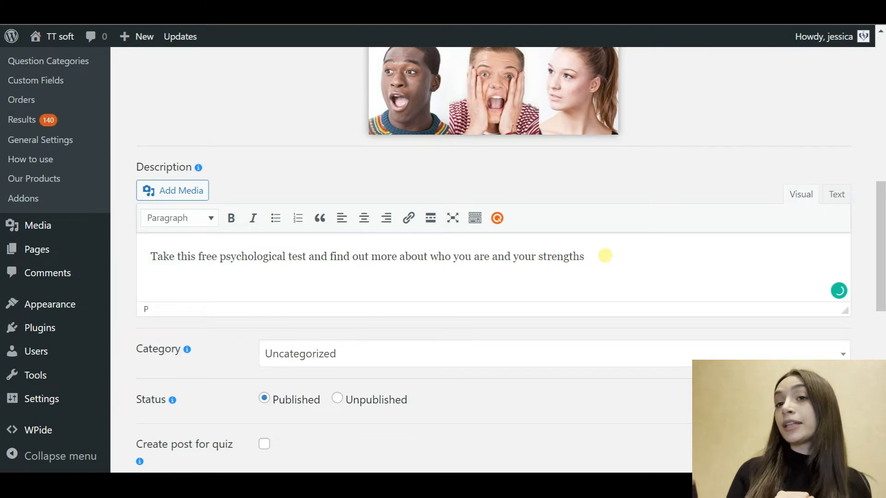
scroll(605, 255, down, 5)
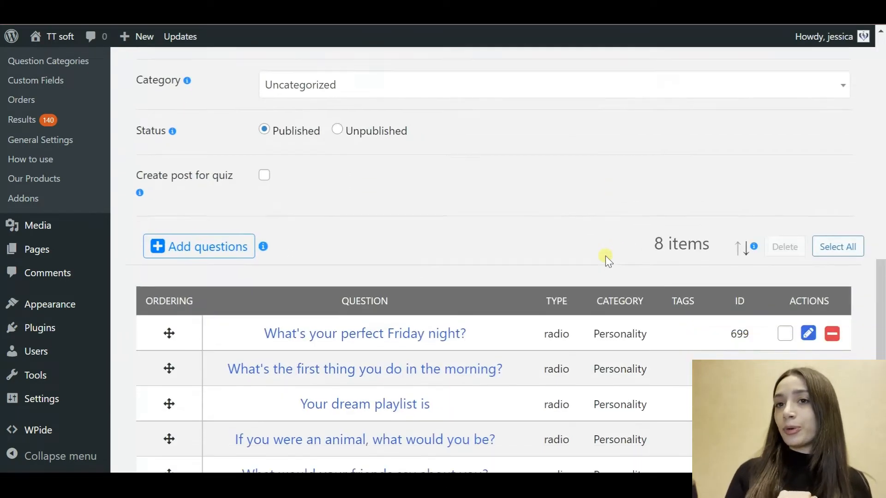
scroll(605, 255, down, 1)
click(244, 175)
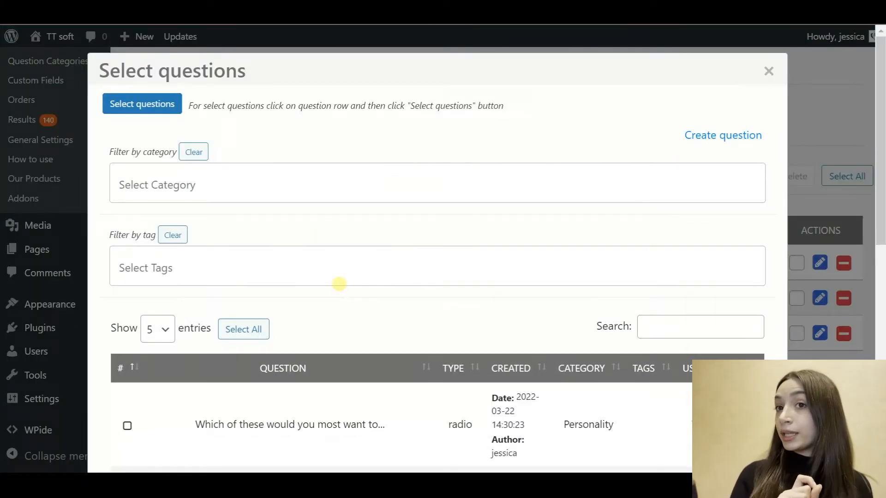
scroll(339, 284, down, 1)
Step: Filter the picker's questions by the Personality category
click(194, 122)
scroll(179, 214, down, 15)
scroll(164, 176, up, 1)
click(158, 167)
scroll(383, 370, down, 4)
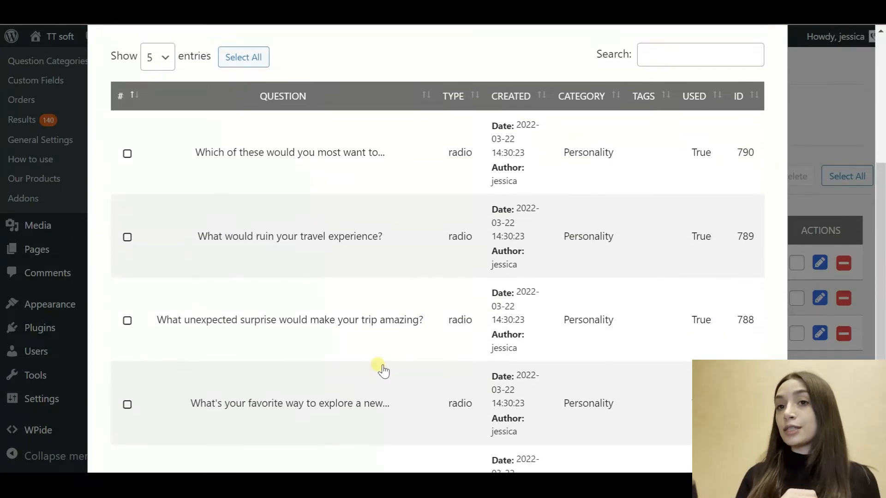
scroll(376, 366, down, 4)
scroll(478, 274, up, 10)
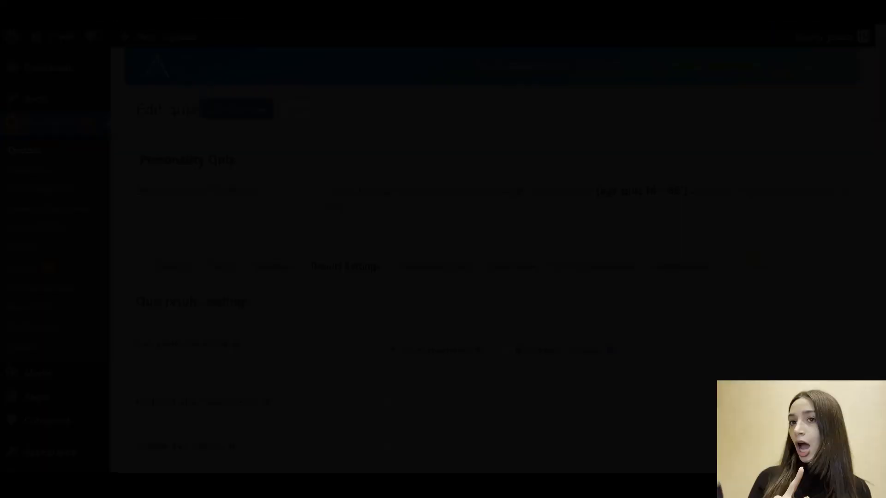
scroll(755, 259, down, 6)
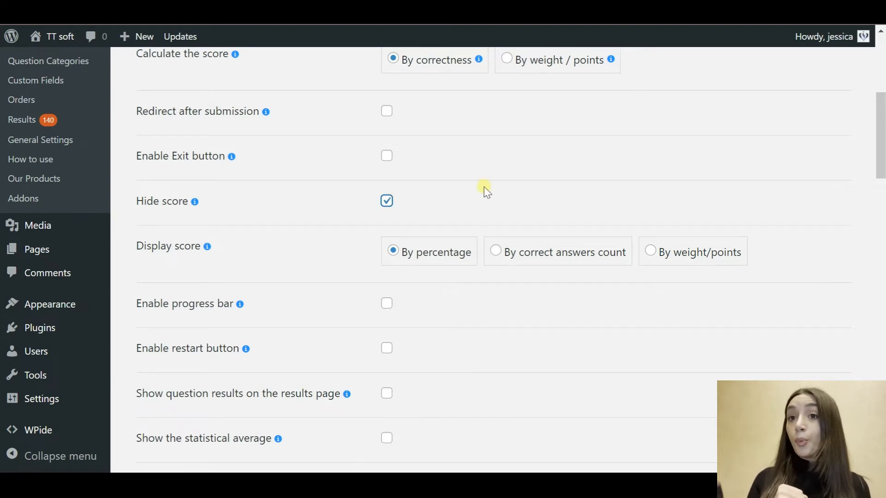
scroll(485, 190, down, 2)
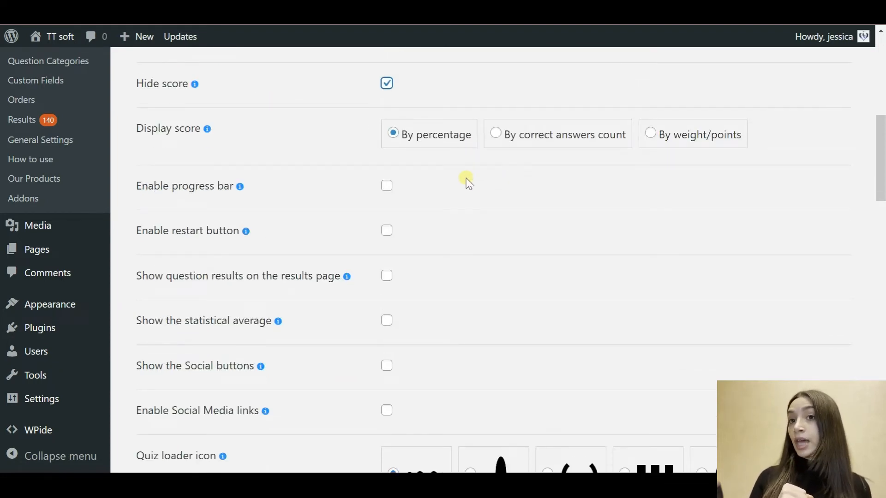
scroll(454, 174, down, 1)
scroll(454, 173, down, 1)
scroll(454, 174, down, 5)
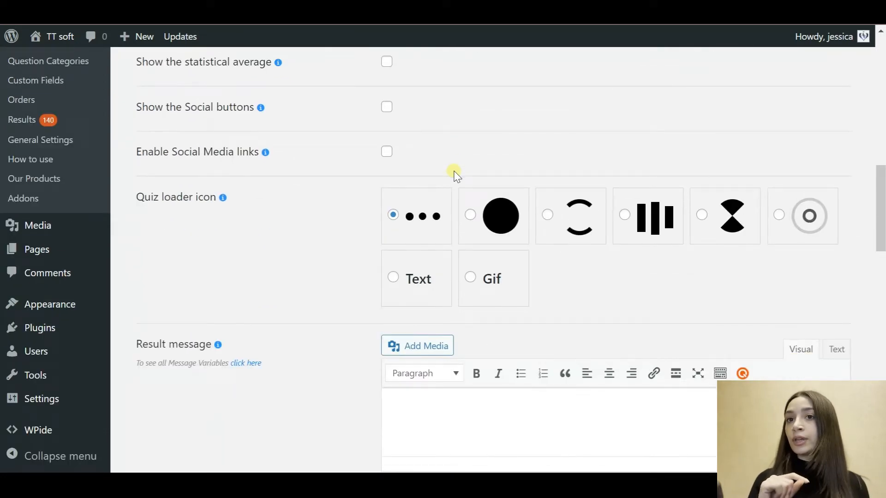
scroll(454, 173, down, 8)
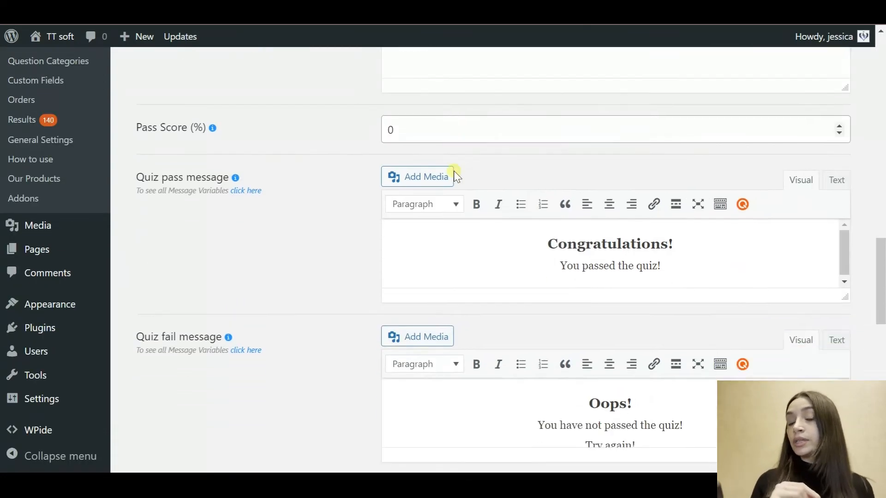
scroll(453, 171, down, 1)
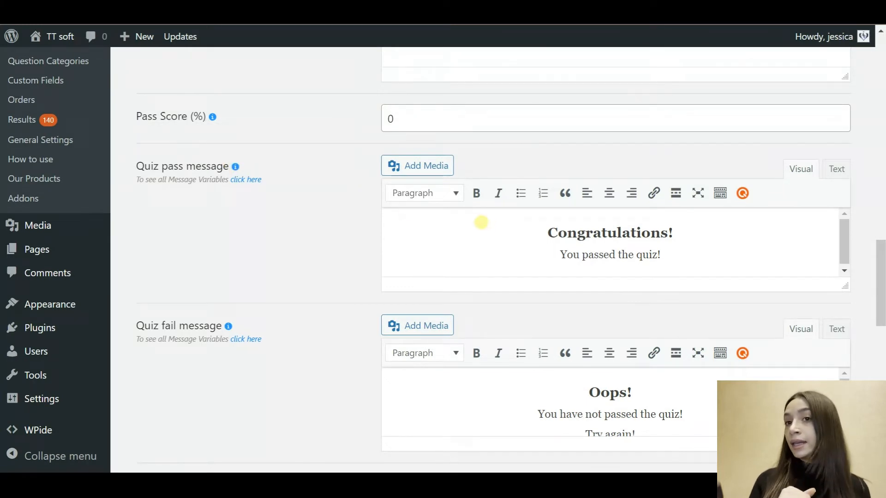
scroll(486, 225, down, 3)
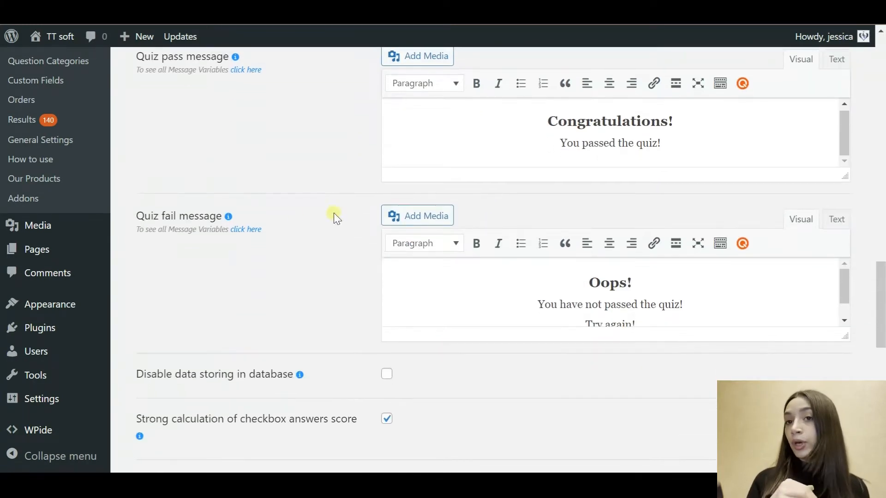
scroll(523, 279, down, 1)
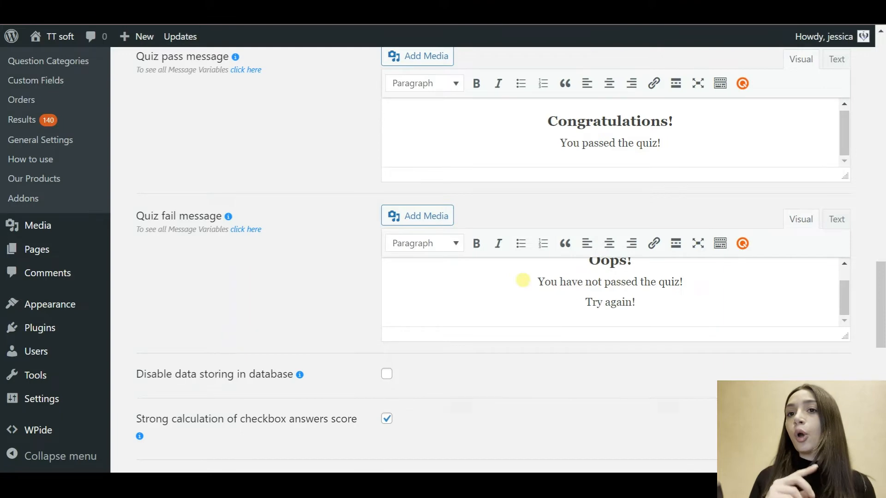
scroll(326, 350, down, 6)
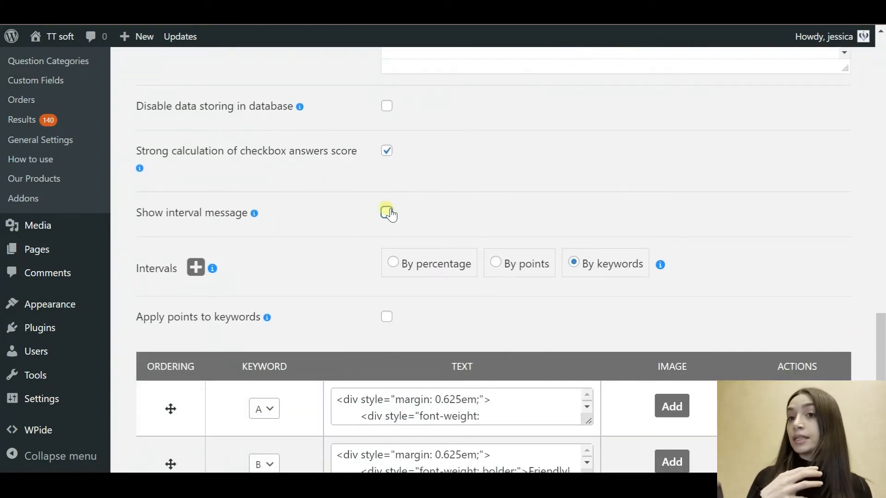
Step: Review the By keywords interval result messages for keywords A and B
scroll(318, 257, down, 1)
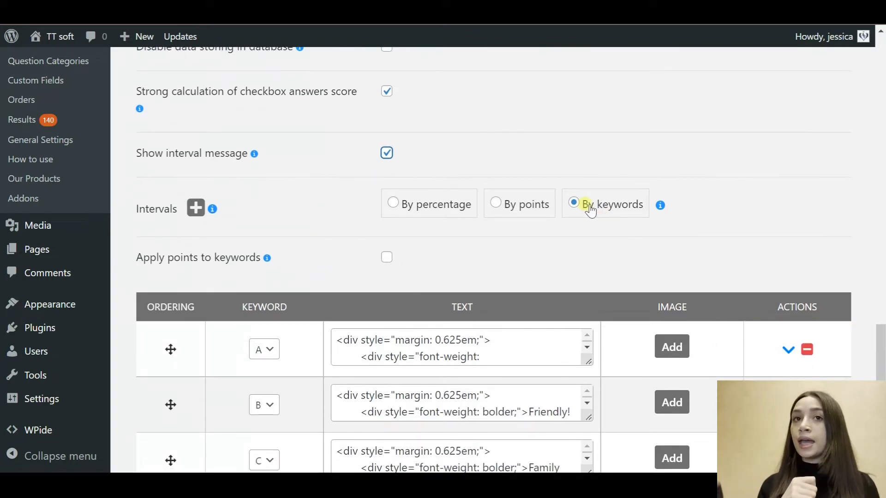
mouse_move(660, 204)
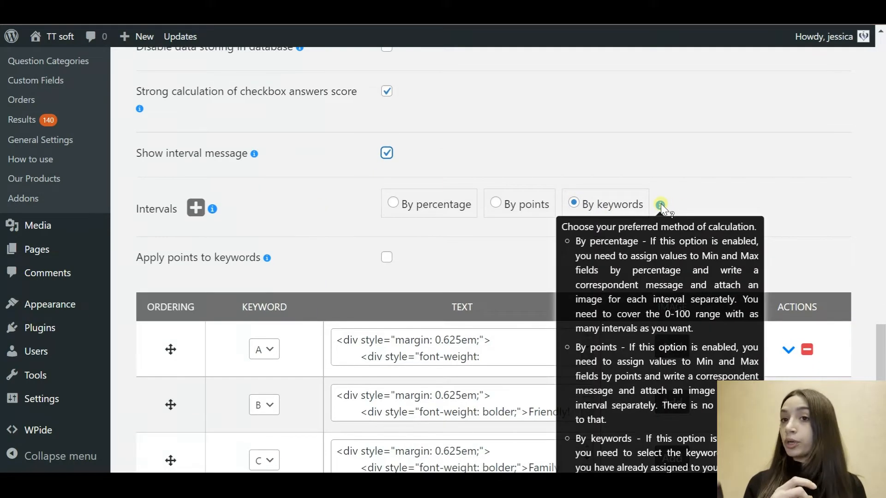
scroll(660, 204, down, 1)
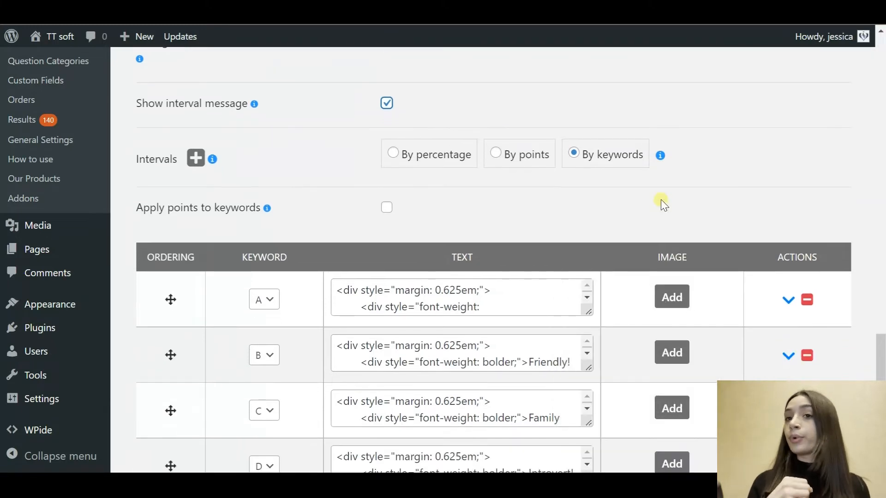
scroll(661, 203, down, 2)
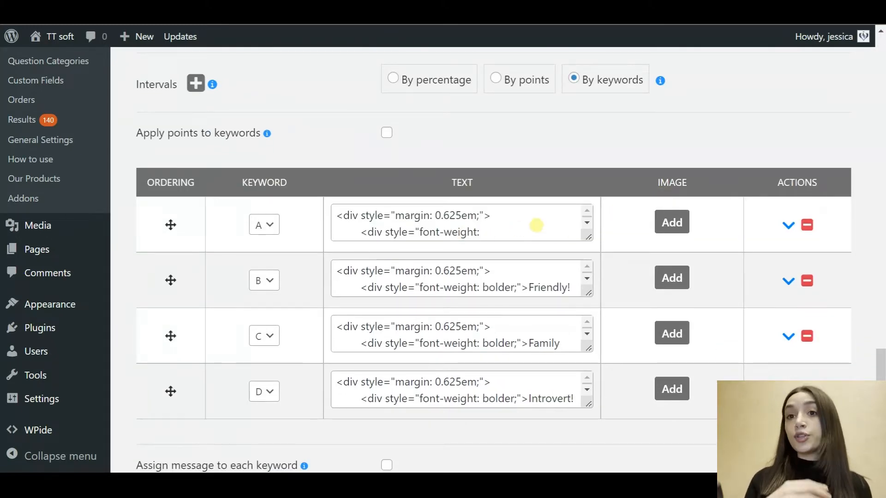
click(526, 220)
scroll(526, 220, down, 4)
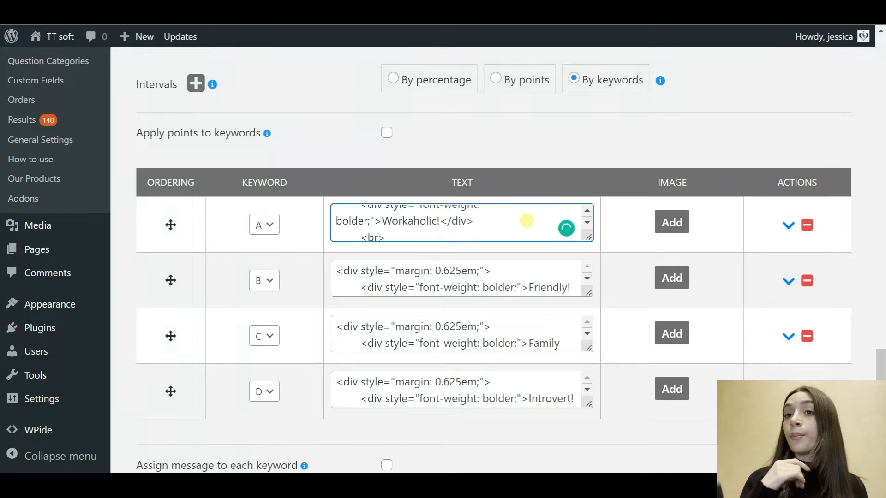
scroll(526, 220, up, 1)
scroll(526, 221, down, 4)
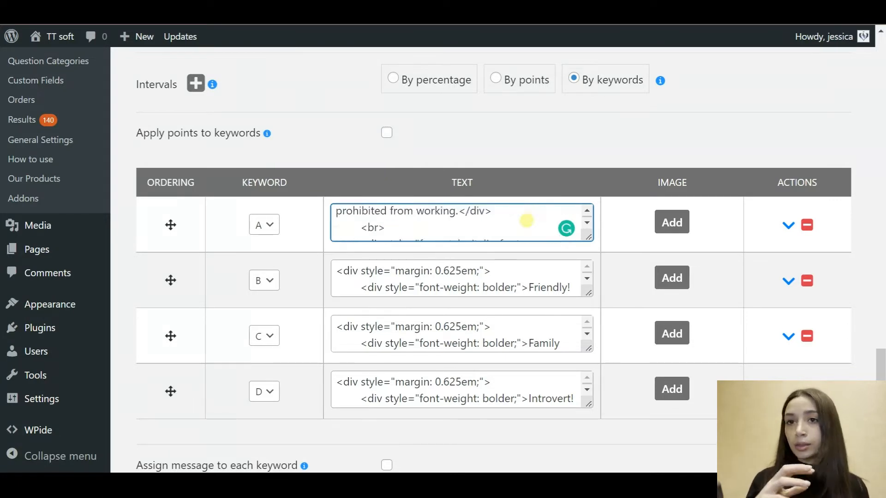
click(501, 282)
scroll(500, 283, down, 6)
scroll(500, 283, up, 5)
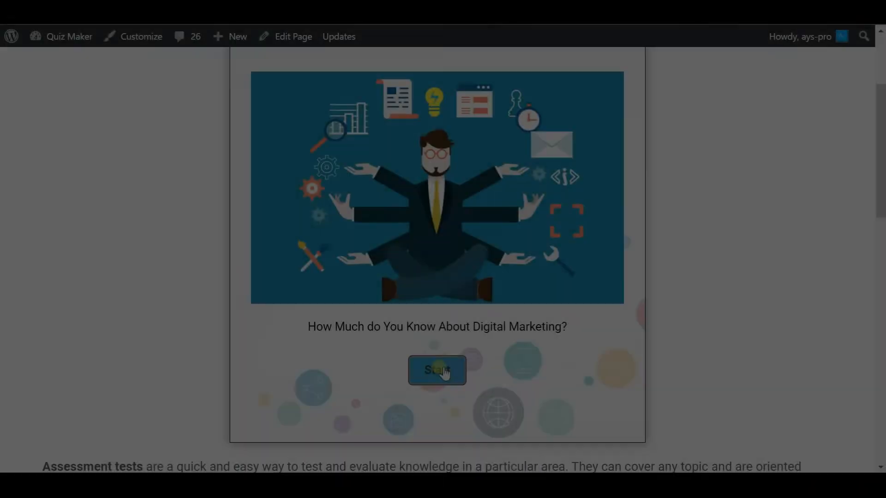
Step: Start the Digital Marketing quiz and answer Content Marketing, then To generate sales or attract leads
click(443, 370)
scroll(497, 134, down, 3)
click(350, 256)
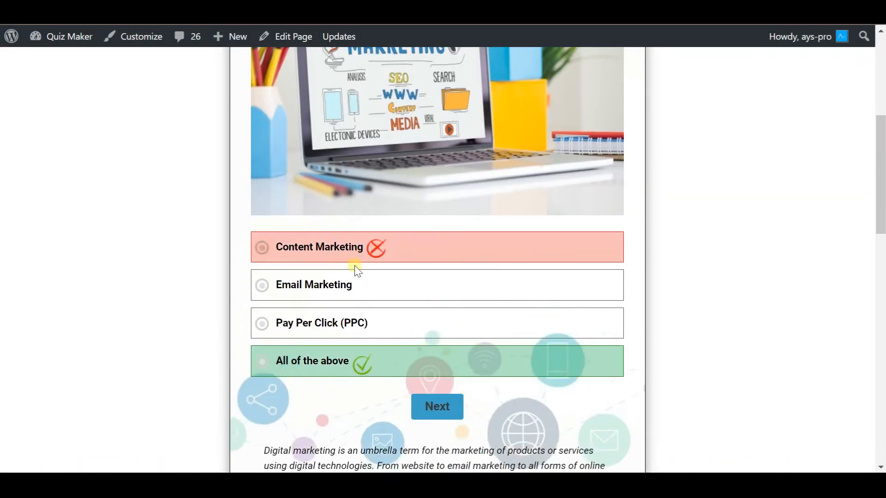
scroll(431, 406, down, 2)
drag(263, 376, 441, 422)
click(431, 336)
scroll(425, 343, down, 5)
click(429, 339)
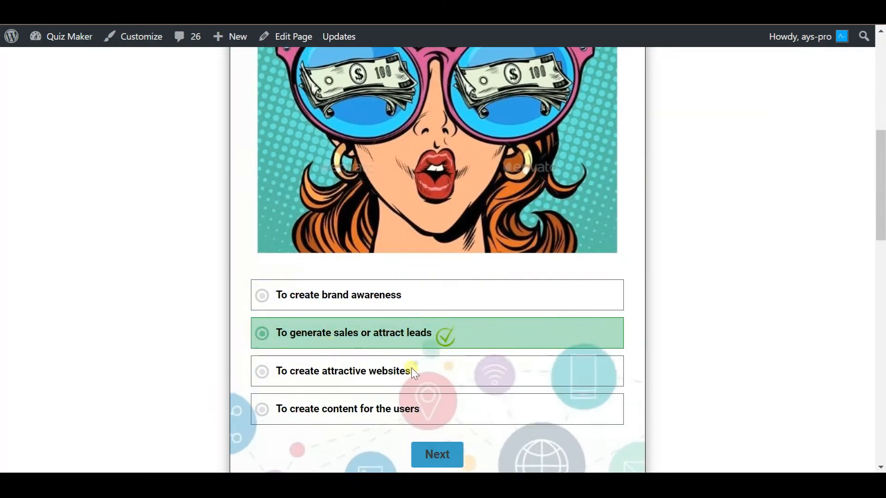
scroll(392, 362, down, 3)
click(451, 312)
Step: Answer Marketing automation, Call to action, and the two email variations option
scroll(421, 257, down, 4)
click(393, 321)
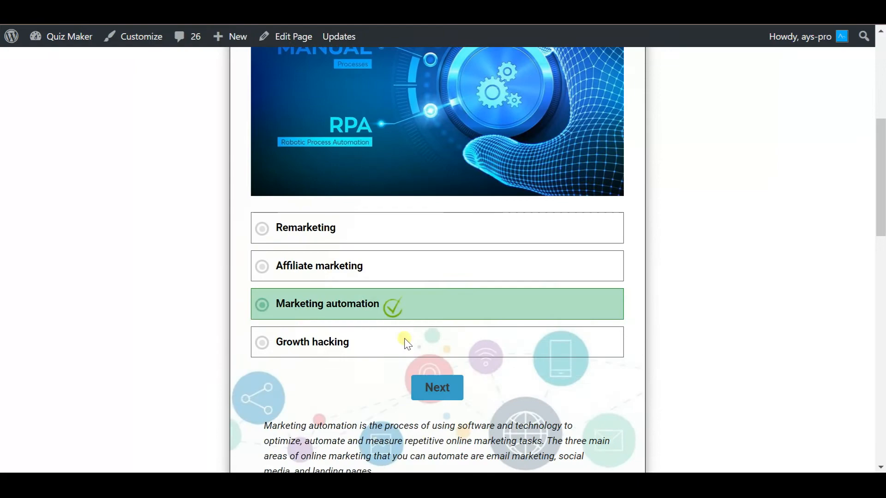
click(436, 389)
scroll(342, 309, down, 3)
click(358, 348)
scroll(358, 348, down, 3)
click(435, 323)
scroll(480, 217, down, 4)
click(375, 362)
scroll(415, 392, down, 2)
click(450, 422)
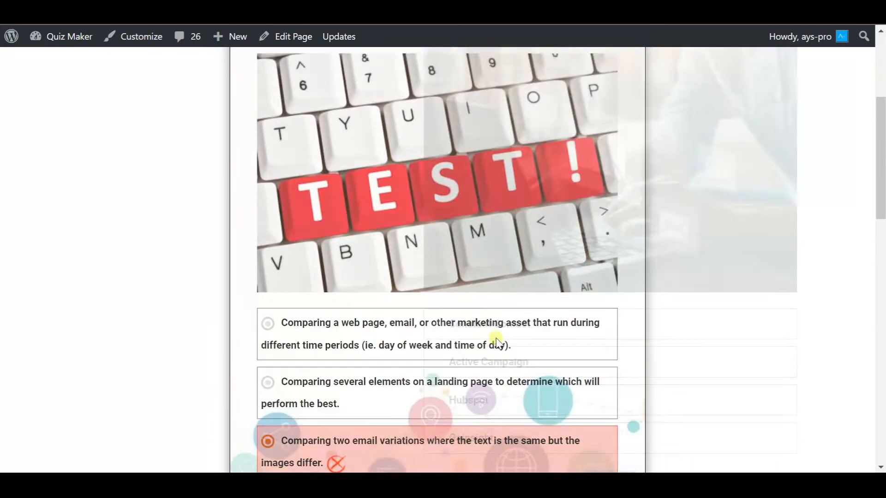
Step: Answer Gainsight and finish the quiz at the Beginner! result with 30%
scroll(457, 143, down, 5)
click(342, 359)
scroll(441, 383, down, 2)
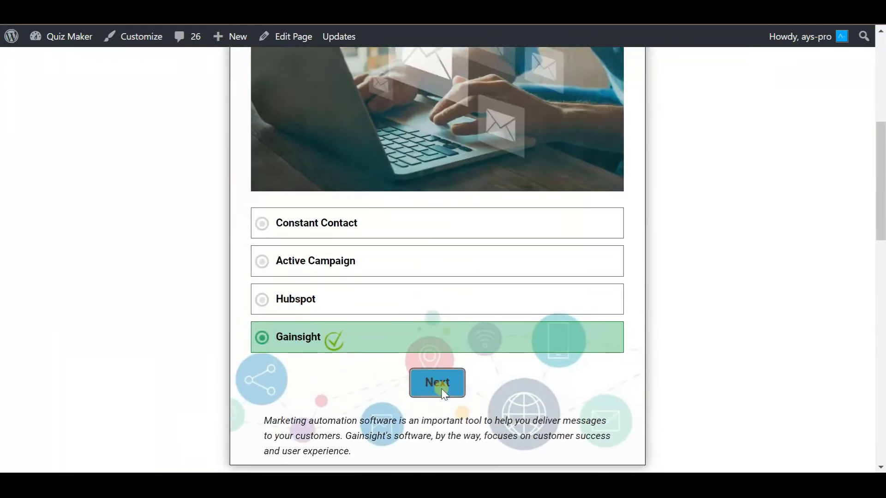
click(440, 318)
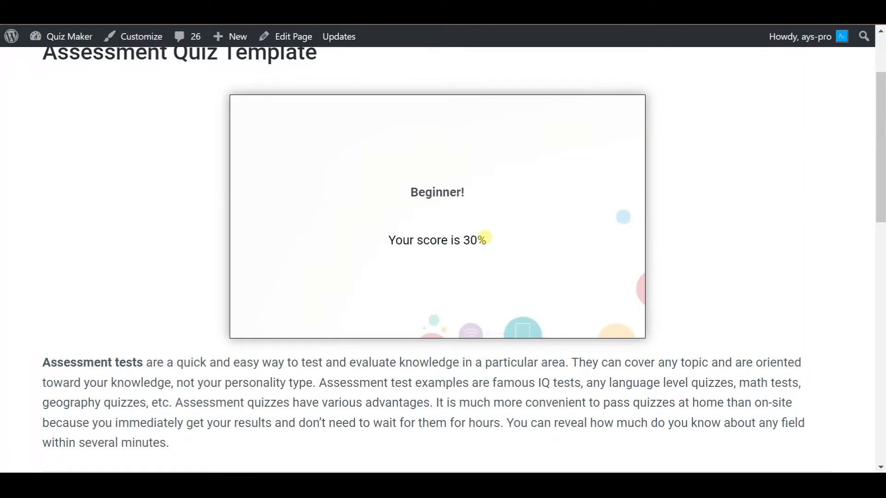
drag(468, 115, 408, 121)
click(446, 231)
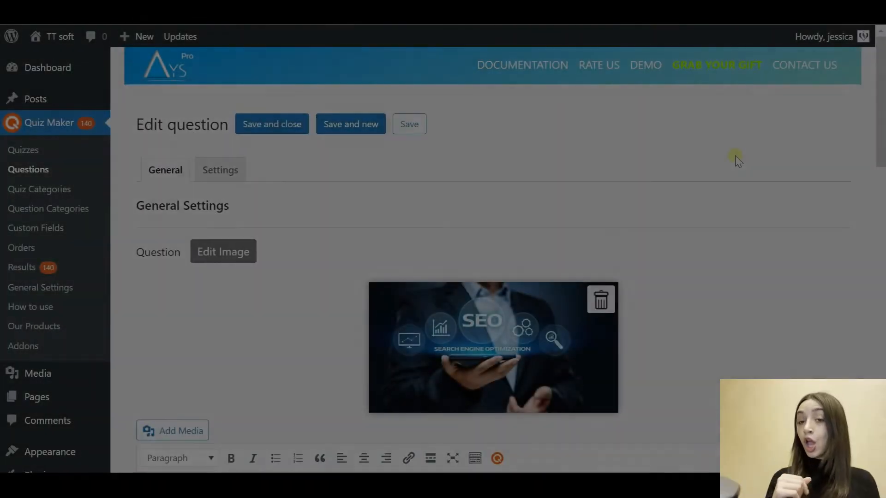
scroll(735, 156, down, 5)
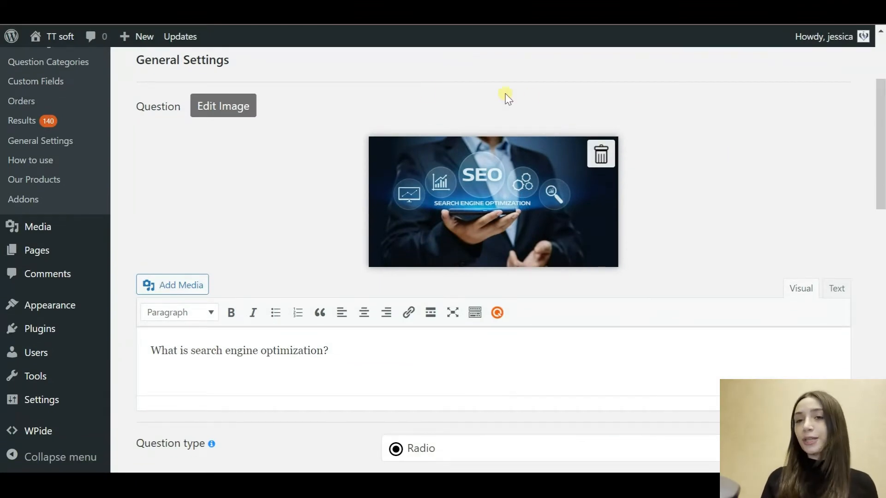
Step: Leave the SEO question image and the first answer's image unchanged
click(226, 105)
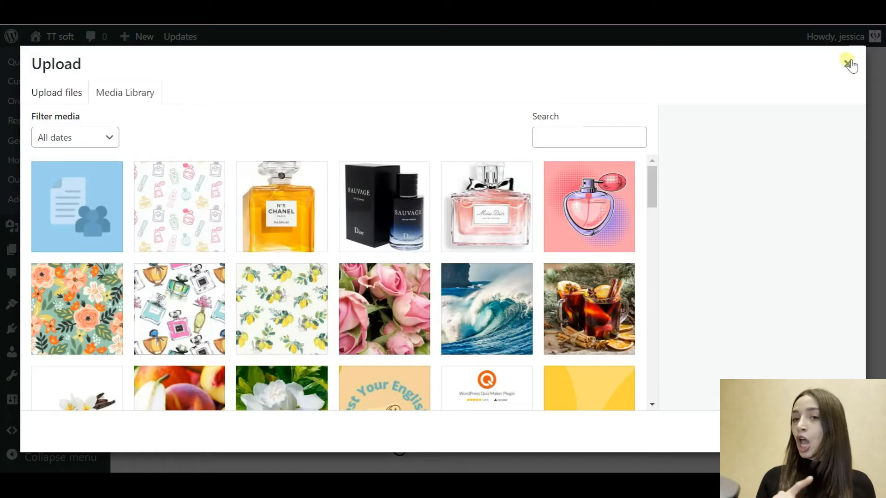
click(848, 65)
scroll(615, 201, down, 3)
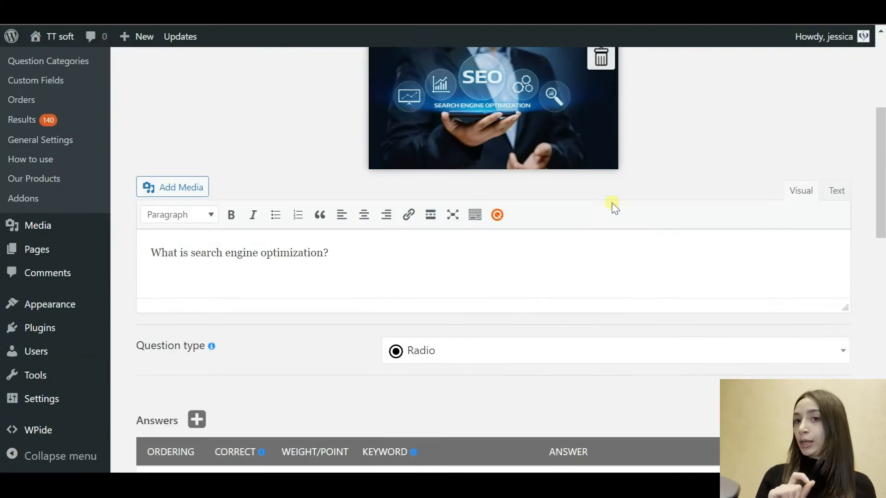
click(503, 188)
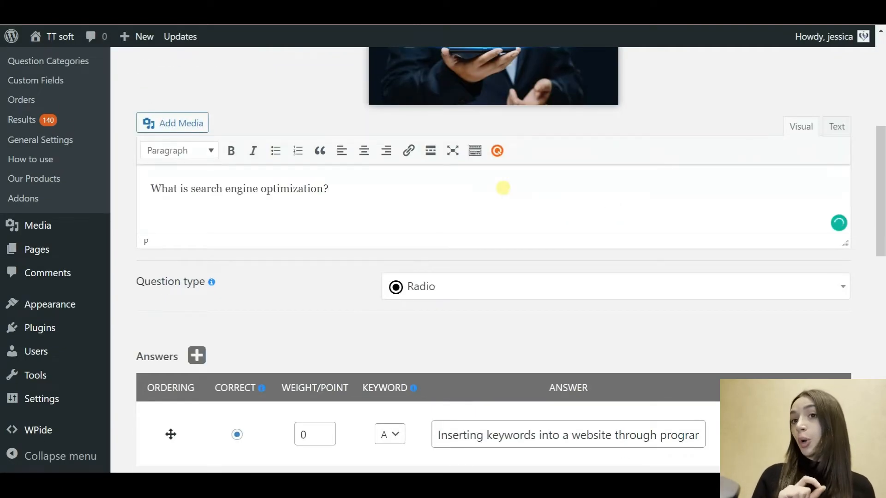
scroll(503, 188, down, 5)
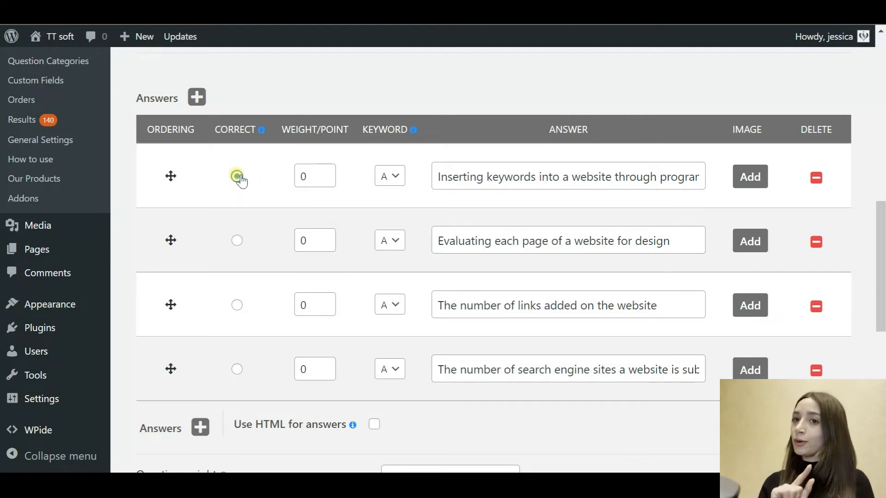
scroll(260, 233, down, 2)
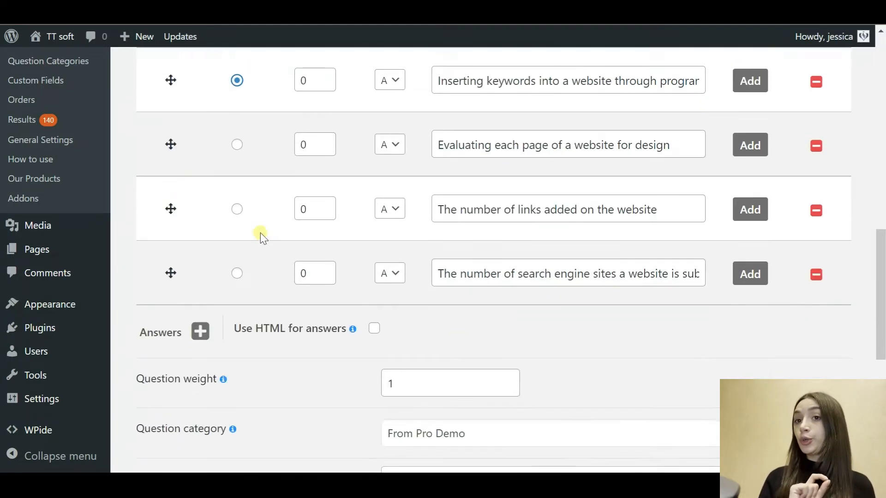
scroll(260, 232, up, 1)
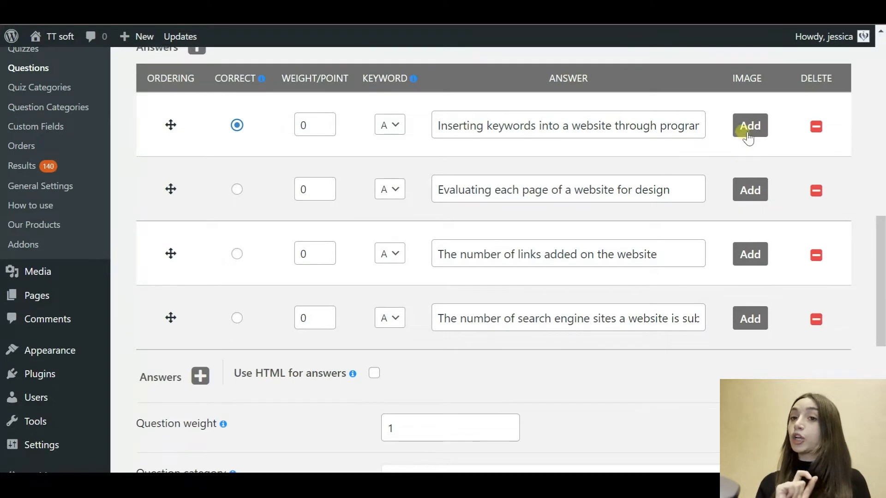
click(747, 134)
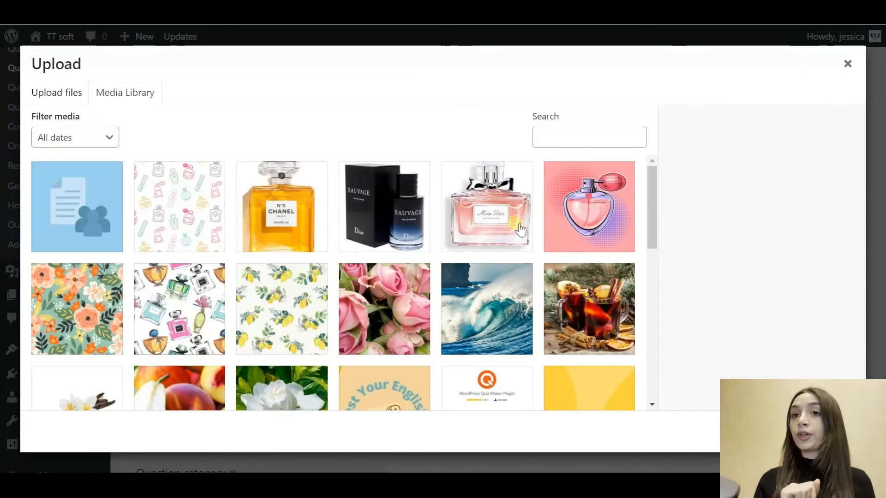
click(847, 64)
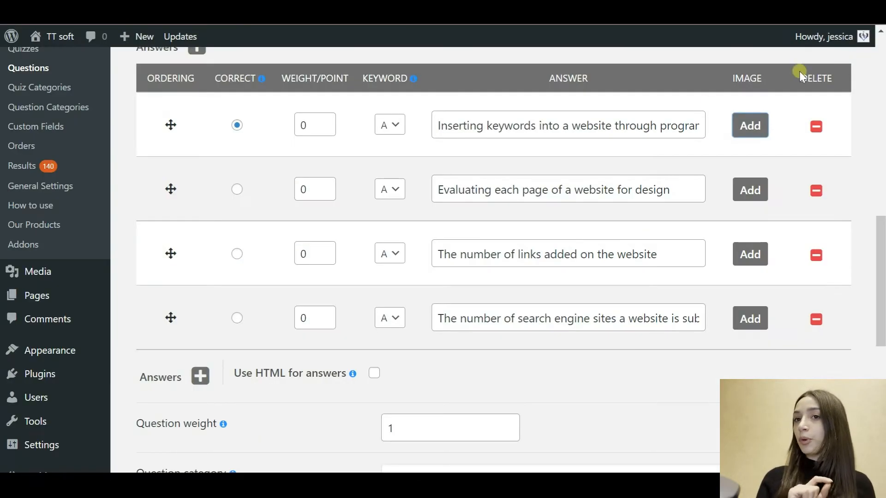
scroll(563, 278, down, 5)
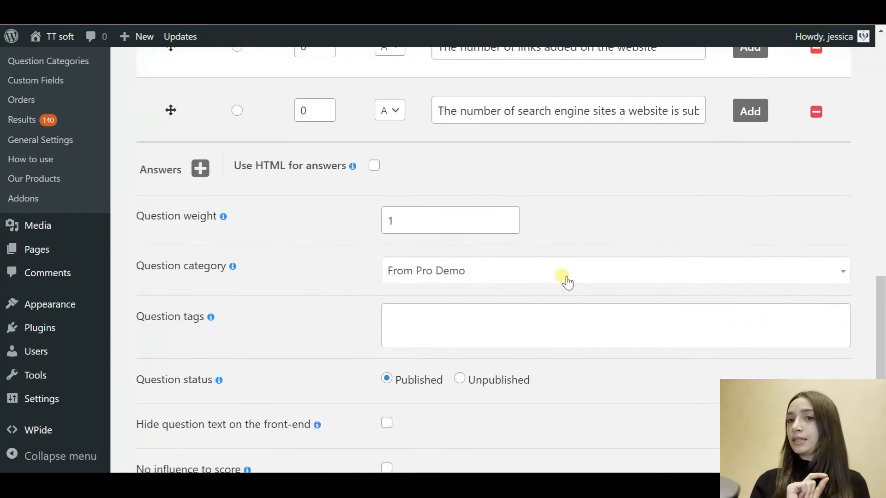
Step: Keep the question category as From Pro Demo and save the question
click(556, 280)
scroll(481, 382, down, 3)
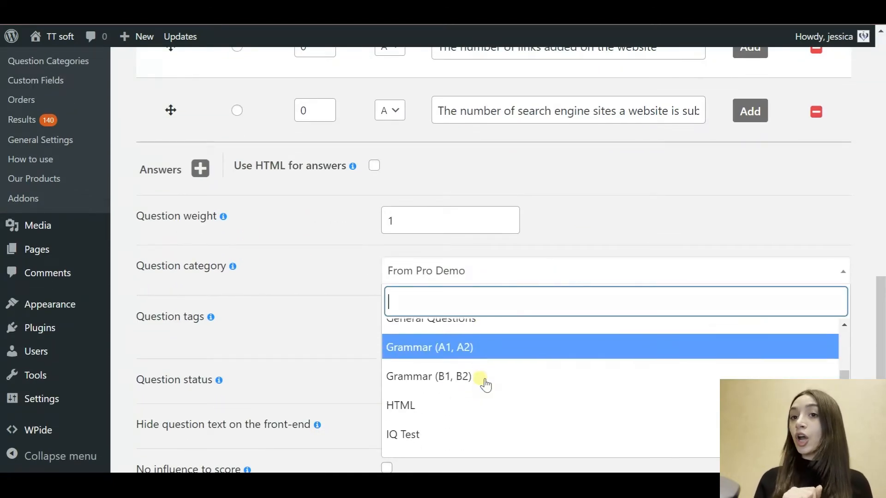
scroll(480, 379, down, 2)
scroll(480, 376, up, 5)
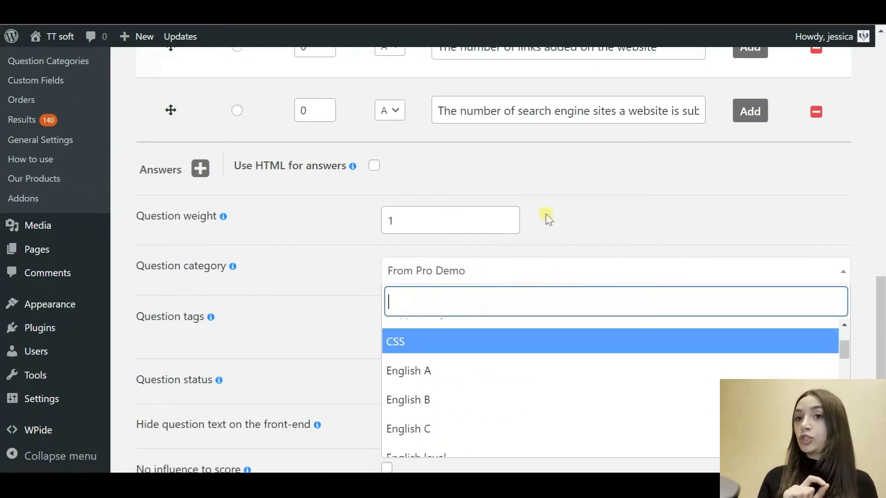
click(544, 221)
scroll(466, 353, down, 4)
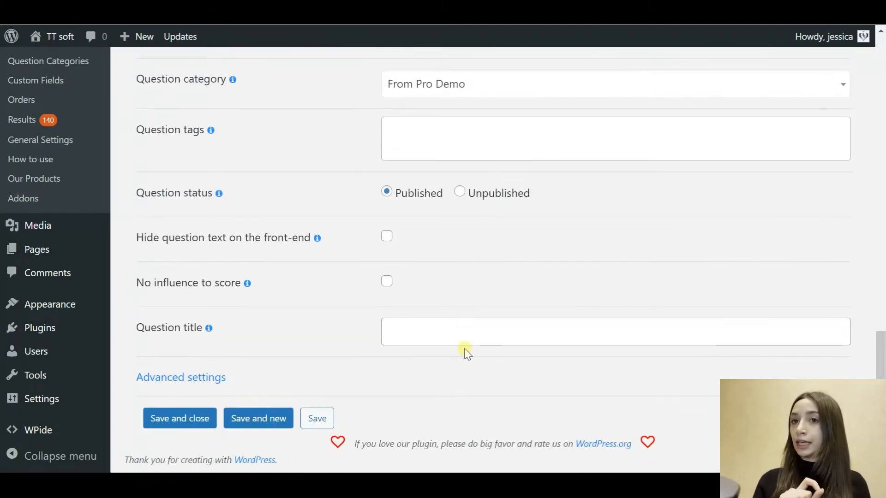
click(330, 421)
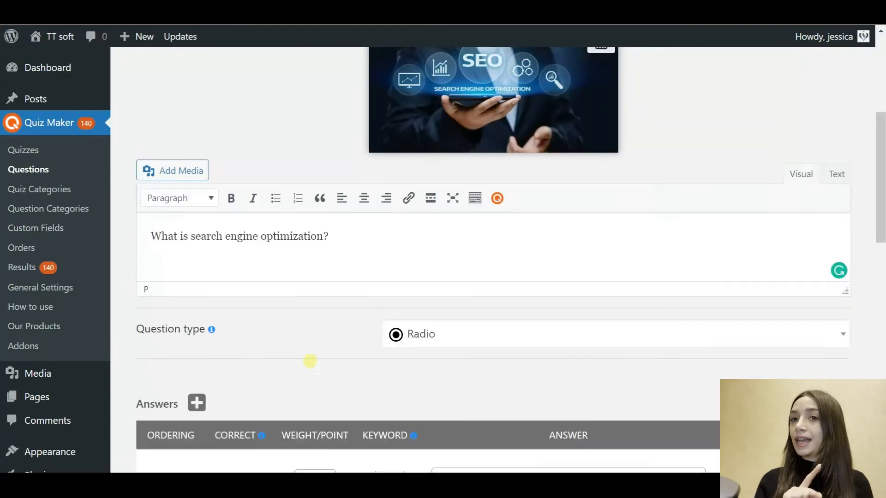
scroll(310, 362, up, 5)
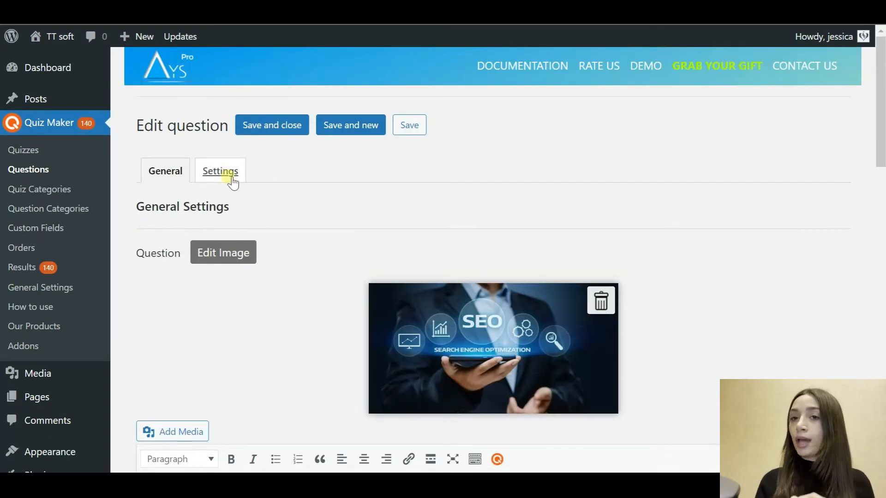
Step: Show the question's settings down to its on-page SEO wrong/right-answer messages and empty note
click(229, 180)
scroll(303, 311, down, 2)
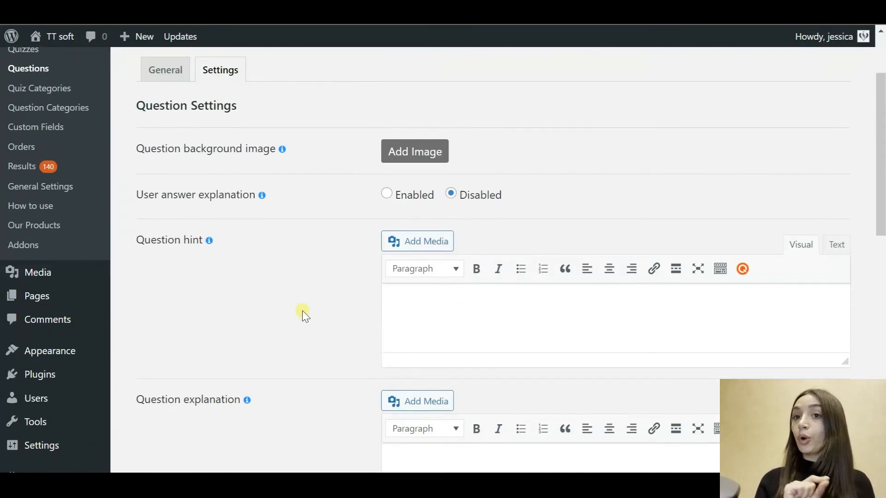
scroll(302, 311, down, 2)
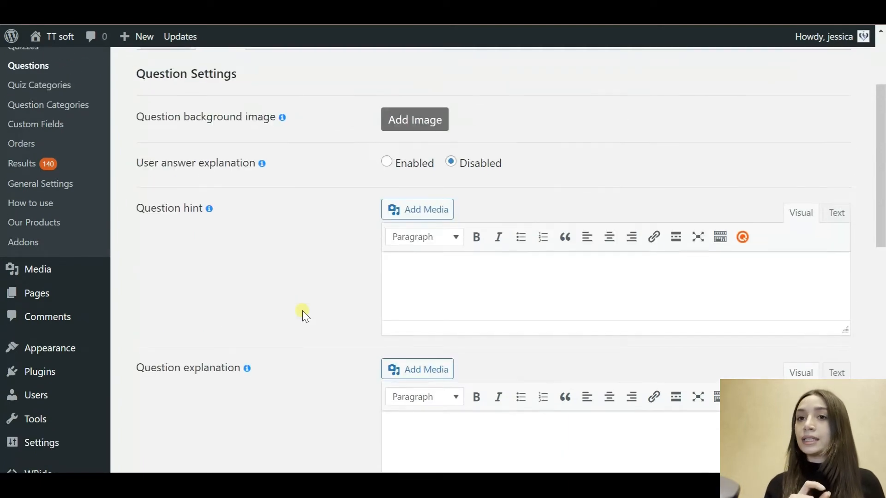
scroll(302, 311, down, 5)
scroll(302, 311, down, 2)
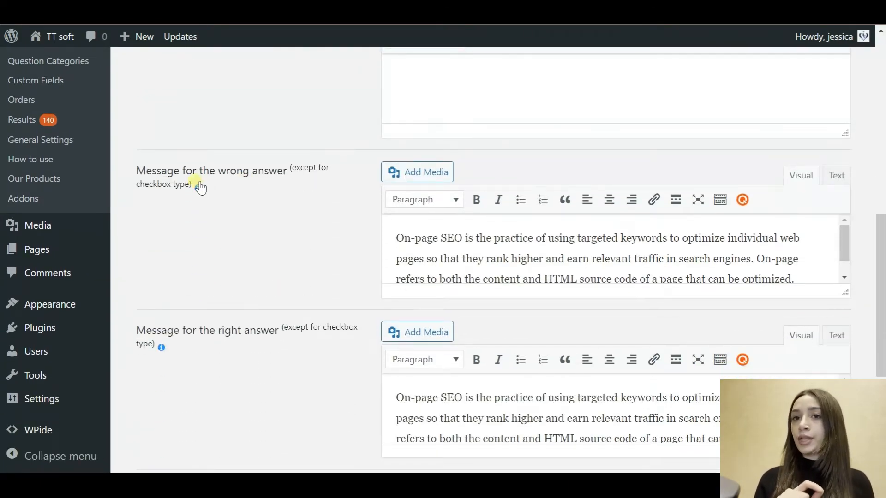
mouse_move(199, 189)
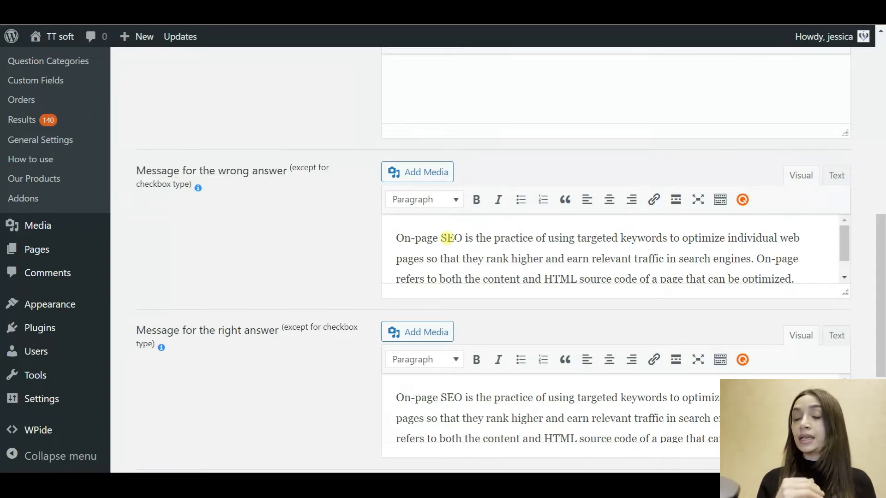
scroll(446, 238, down, 1)
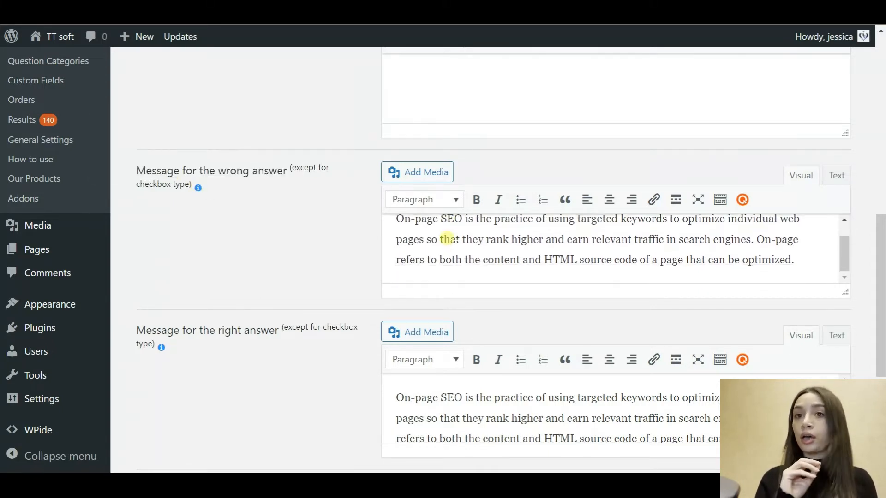
scroll(356, 262, down, 2)
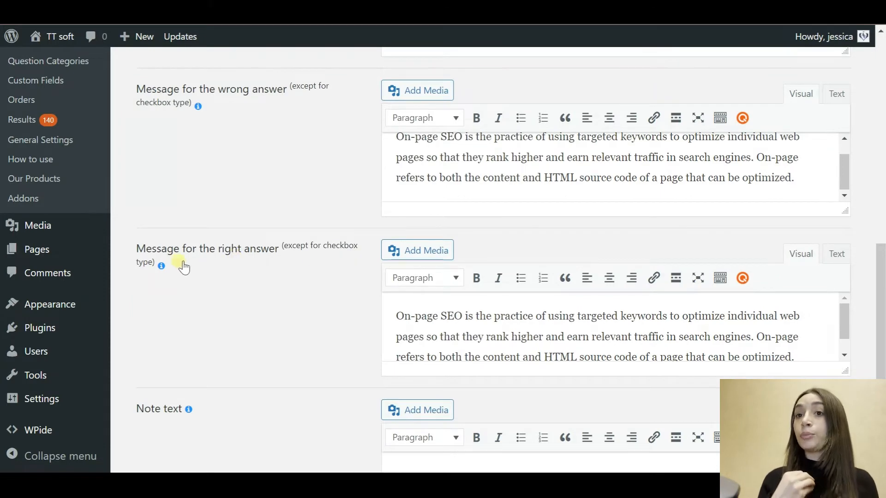
mouse_move(162, 267)
scroll(489, 336, down, 1)
scroll(493, 336, up, 1)
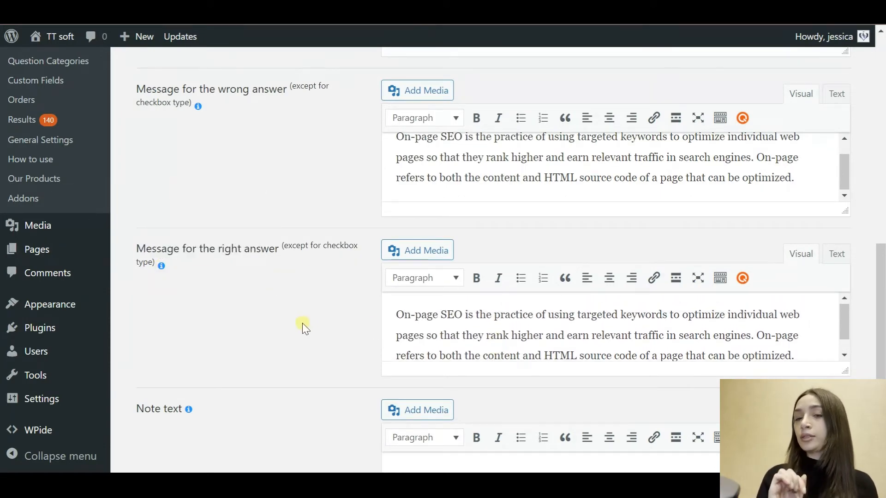
scroll(302, 322, down, 3)
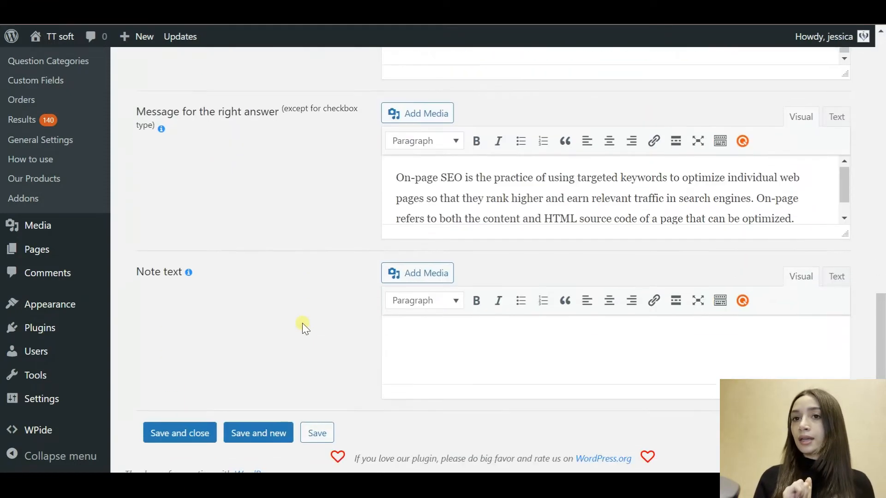
key(super)
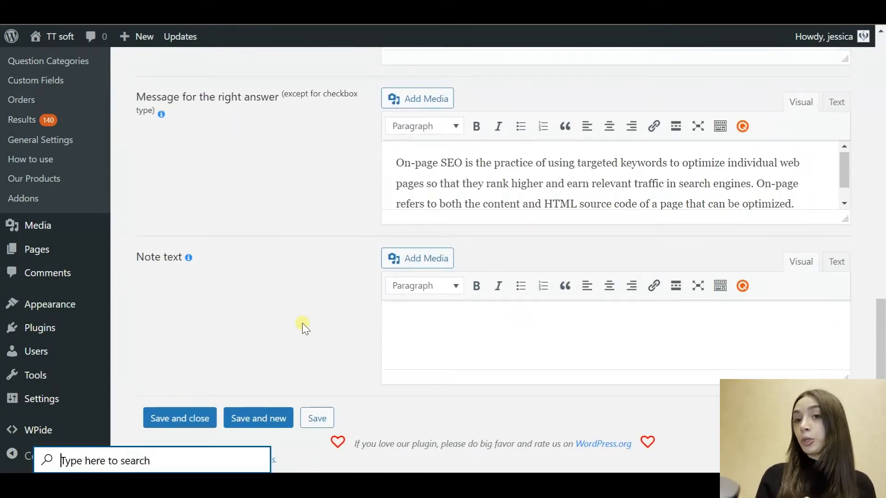
Step: Scroll the Assessment Quiz's edit page past its 10-question table toward the quiz settings
click(592, 460)
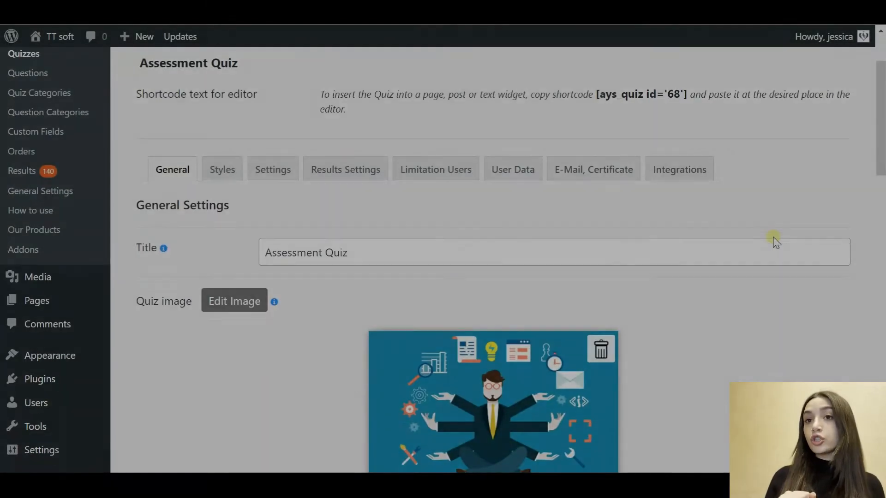
scroll(773, 239, down, 2)
scroll(775, 242, down, 2)
click(474, 117)
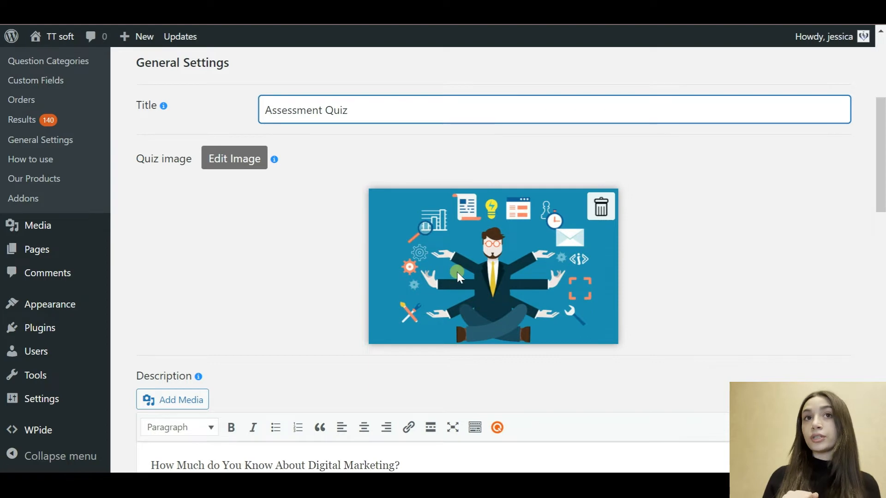
scroll(456, 272, down, 5)
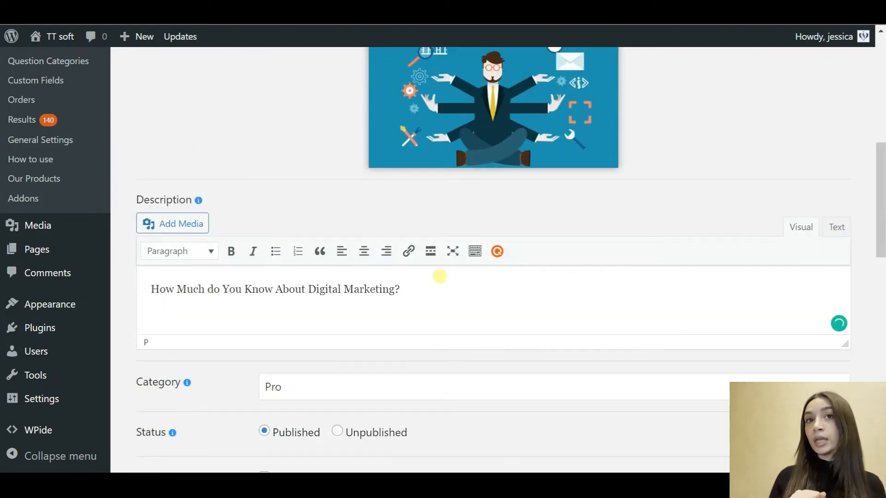
scroll(439, 277, down, 10)
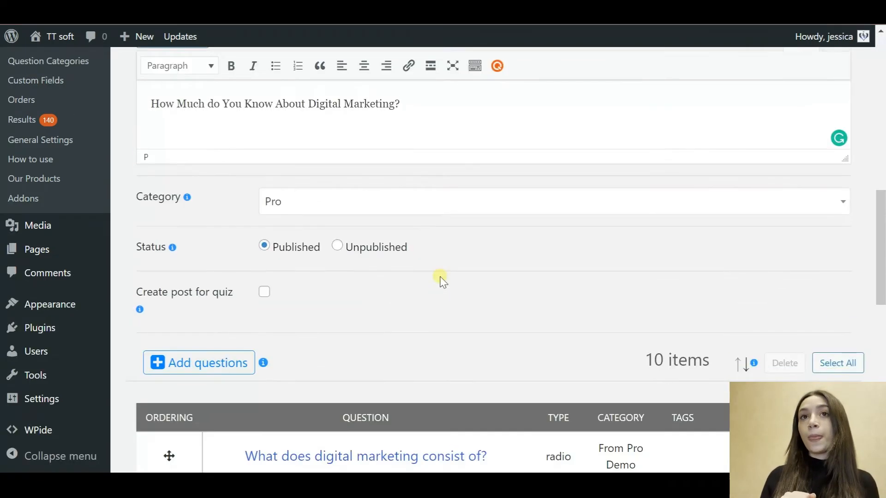
scroll(442, 280, down, 1)
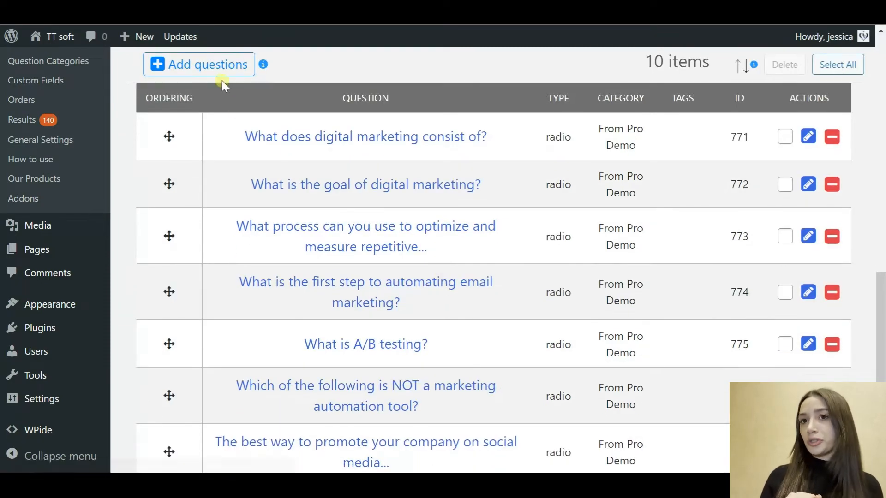
scroll(349, 262, down, 6)
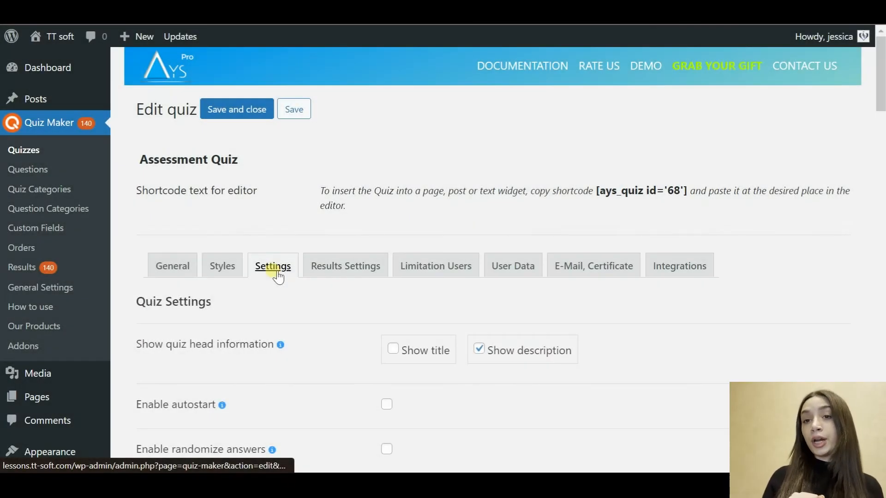
Step: Turn on Show correct answers with a 10-second display duration
scroll(344, 333, down, 3)
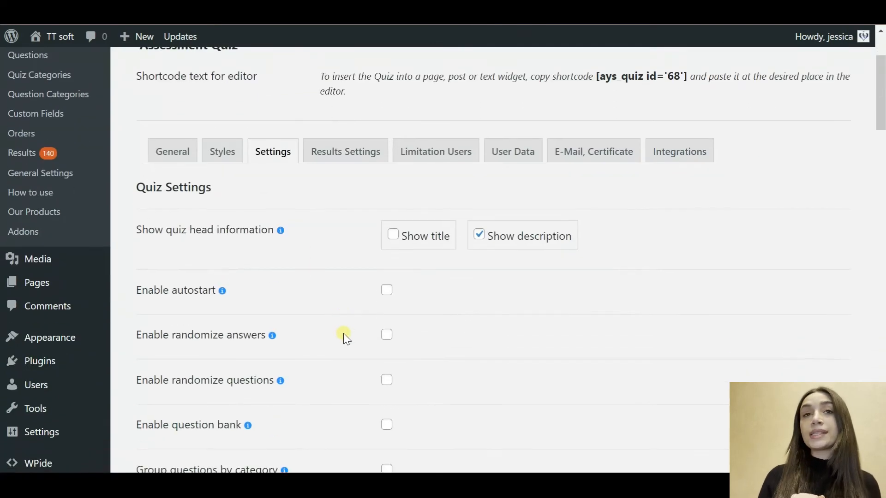
scroll(343, 333, down, 1)
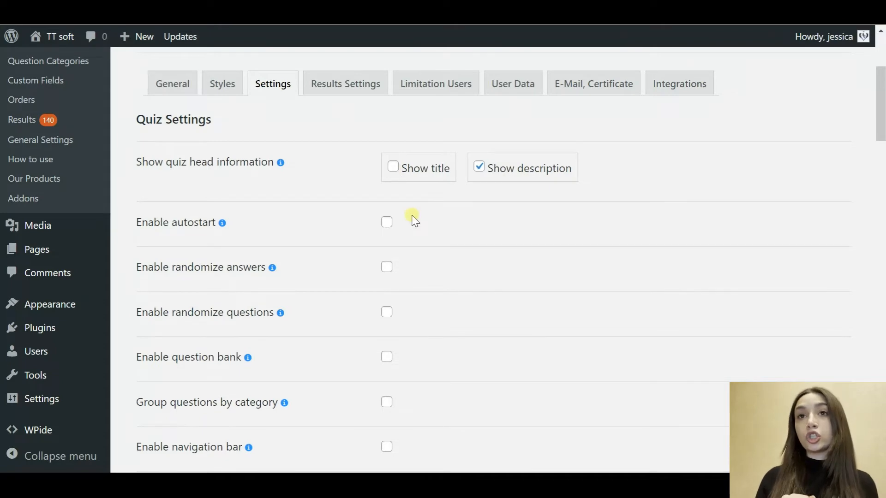
scroll(414, 219, down, 4)
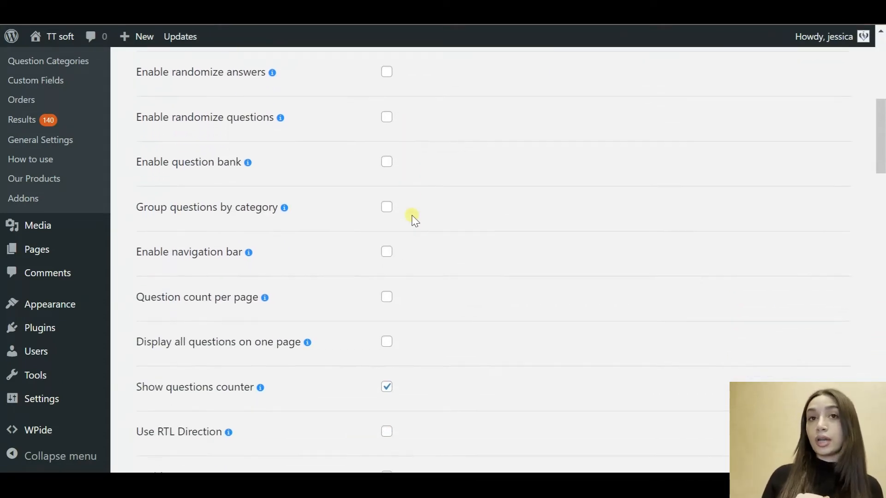
scroll(414, 219, down, 2)
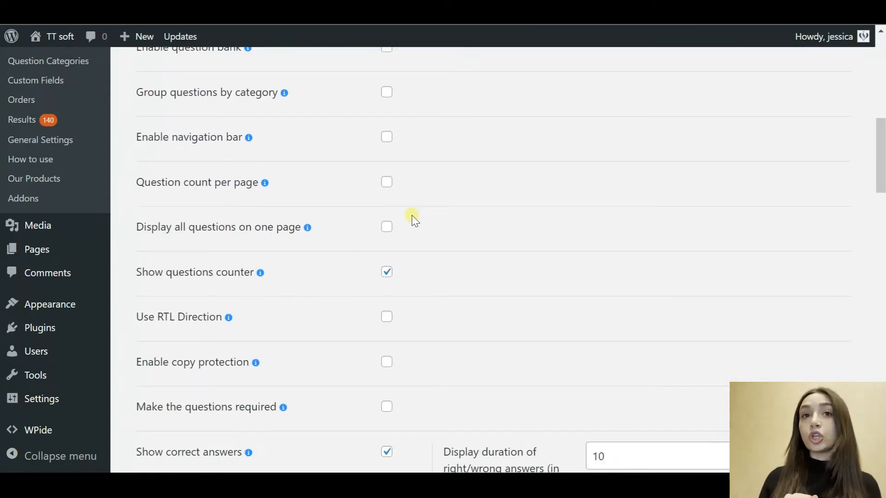
scroll(332, 349, down, 3)
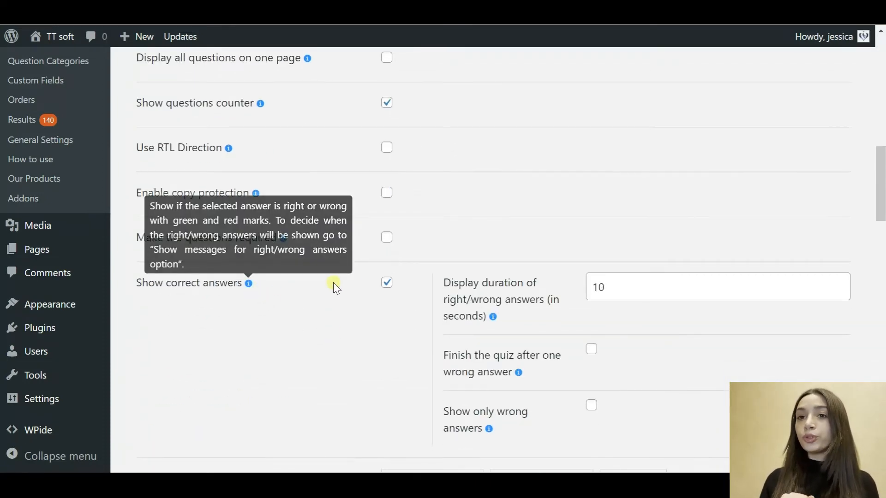
click(387, 284)
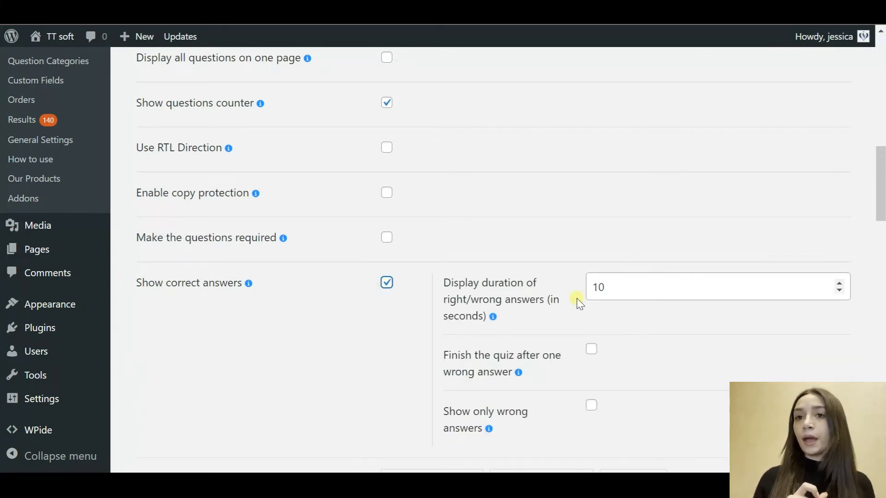
click(628, 293)
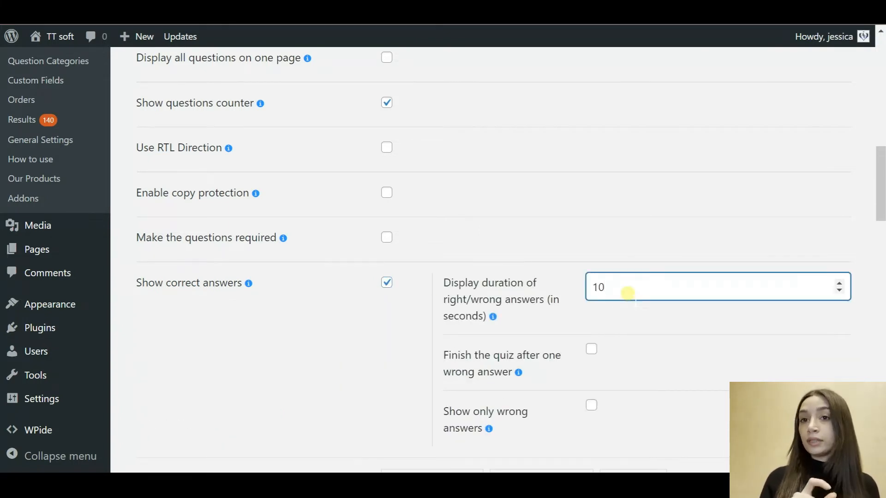
Step: Scroll through the remaining quiz settings to the bottom of the page
scroll(620, 333, down, 3)
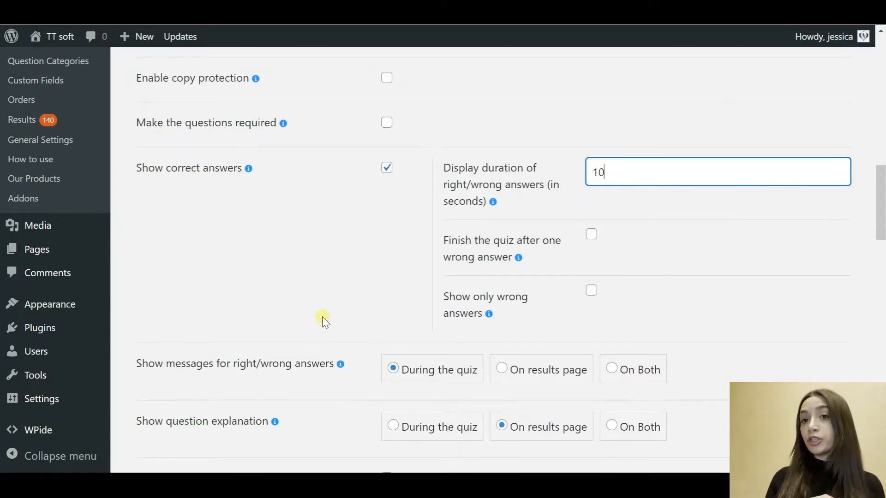
scroll(325, 318, down, 4)
scroll(325, 321, down, 4)
scroll(324, 318, down, 8)
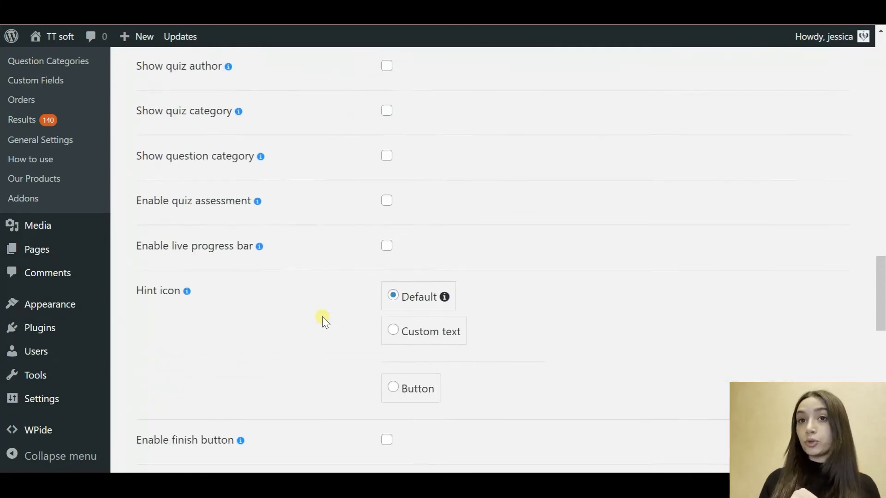
scroll(325, 320, down, 4)
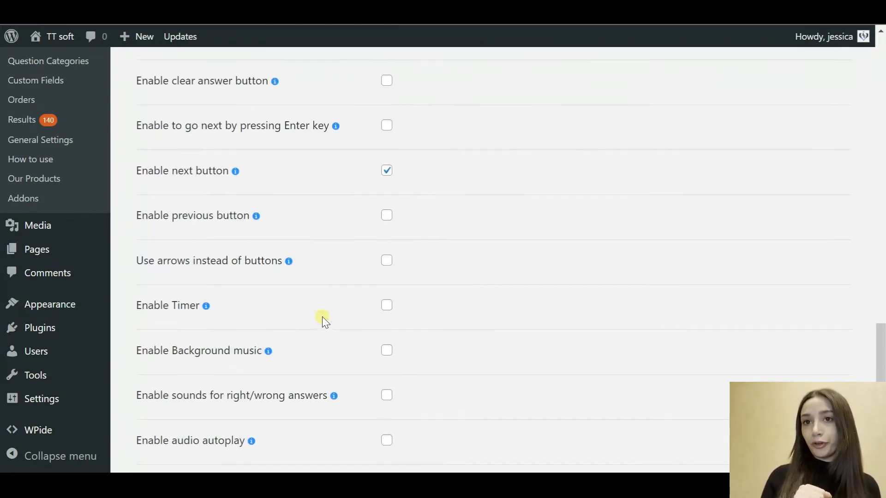
scroll(324, 320, down, 3)
scroll(322, 316, down, 2)
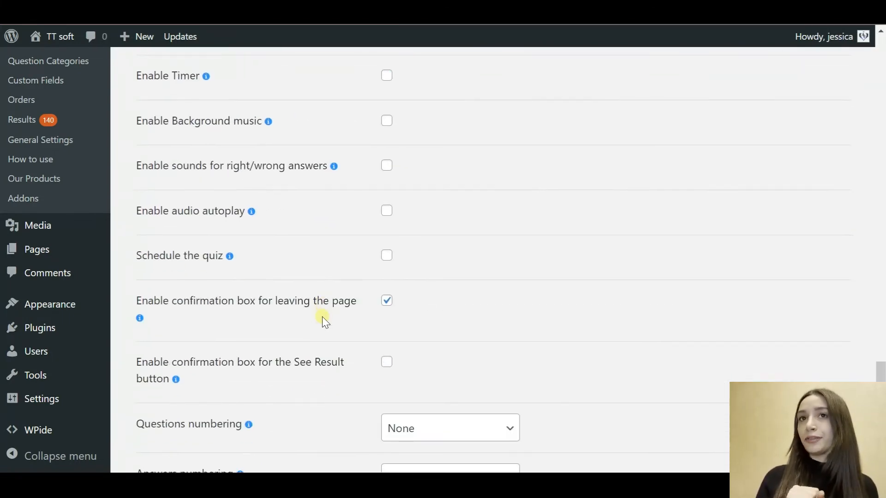
scroll(322, 316, down, 3)
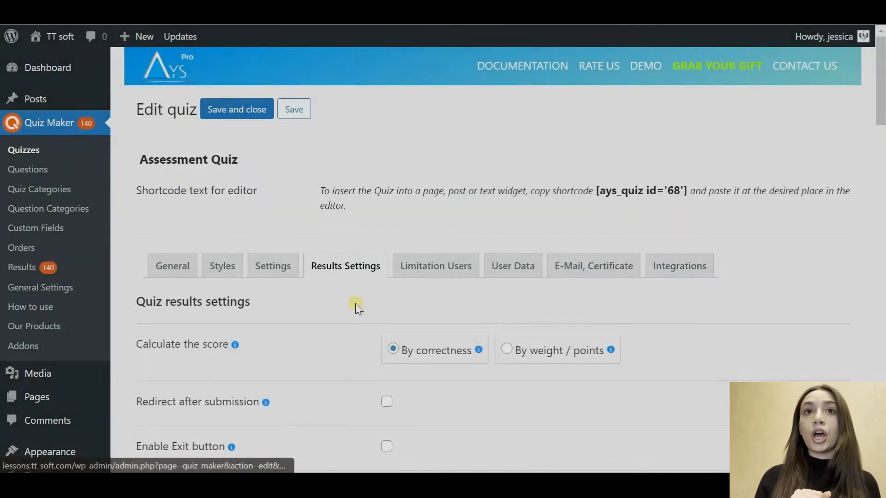
scroll(355, 303, down, 3)
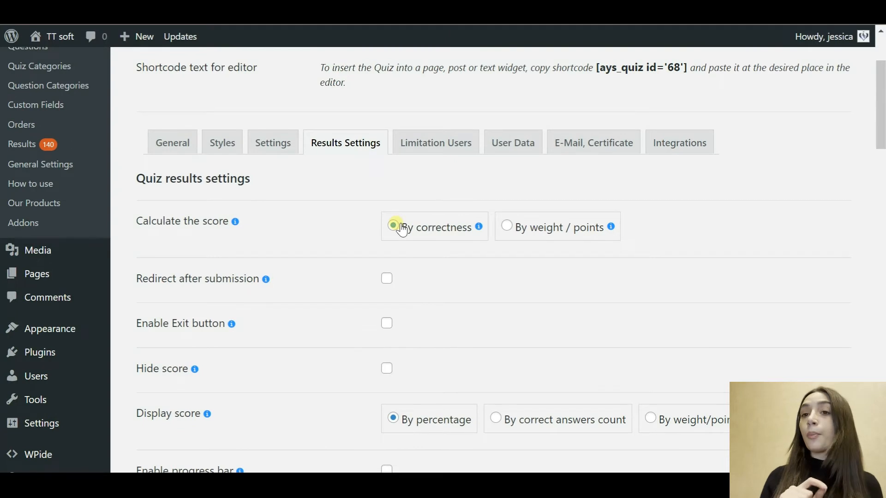
Step: Scroll the Results Settings down to the quiz pass and fail message editors
scroll(344, 272, down, 3)
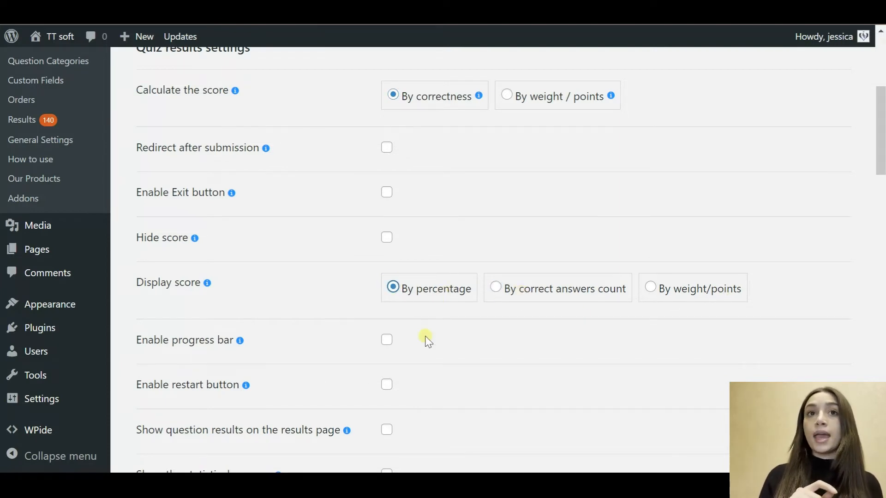
scroll(428, 362, down, 4)
scroll(427, 362, down, 2)
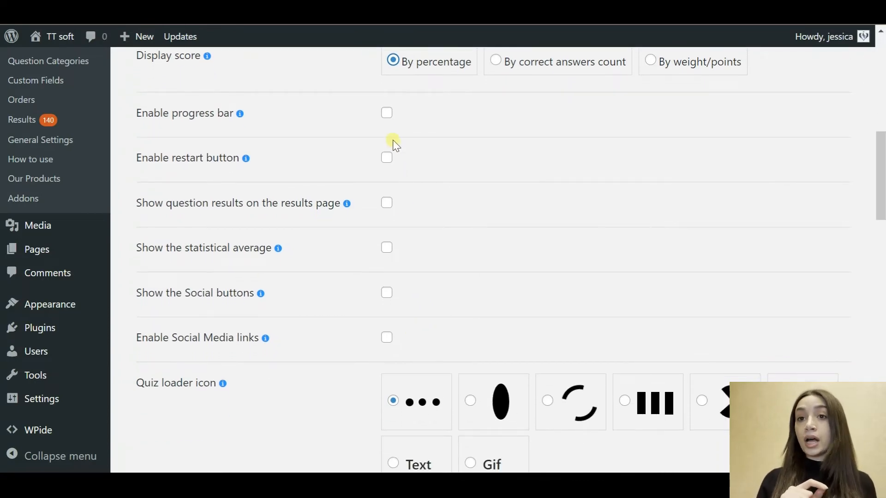
scroll(403, 243, down, 7)
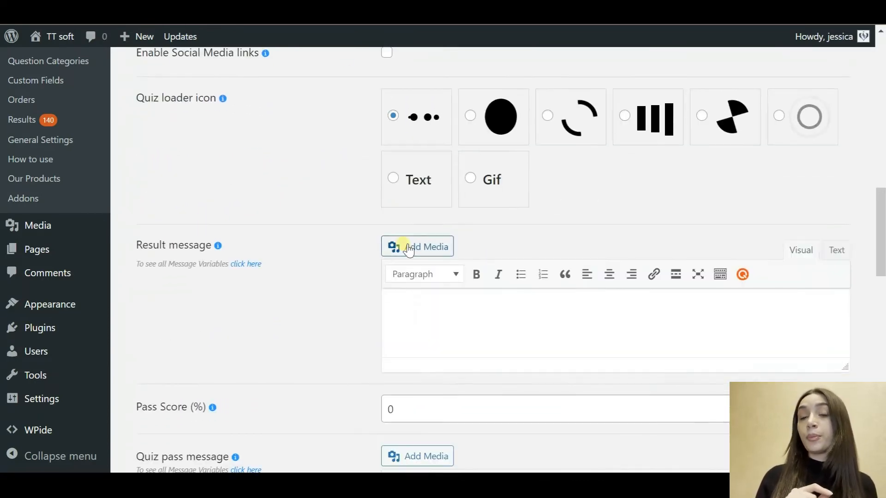
scroll(403, 243, down, 7)
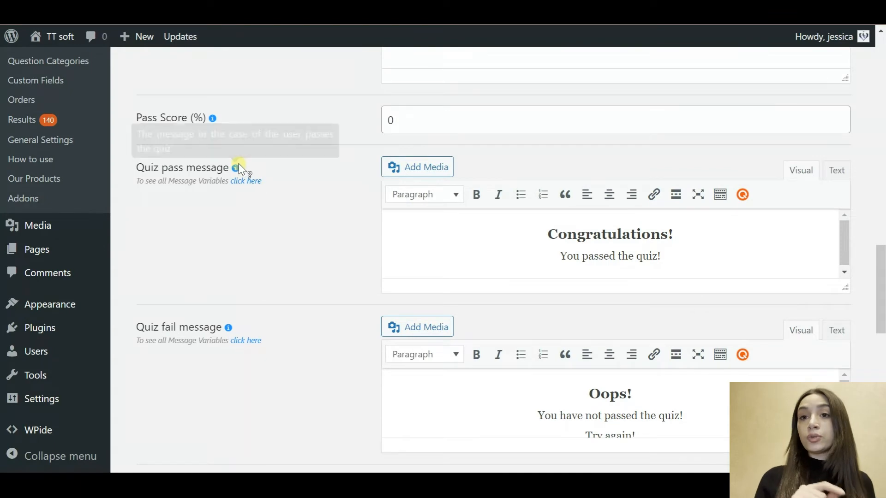
mouse_move(228, 328)
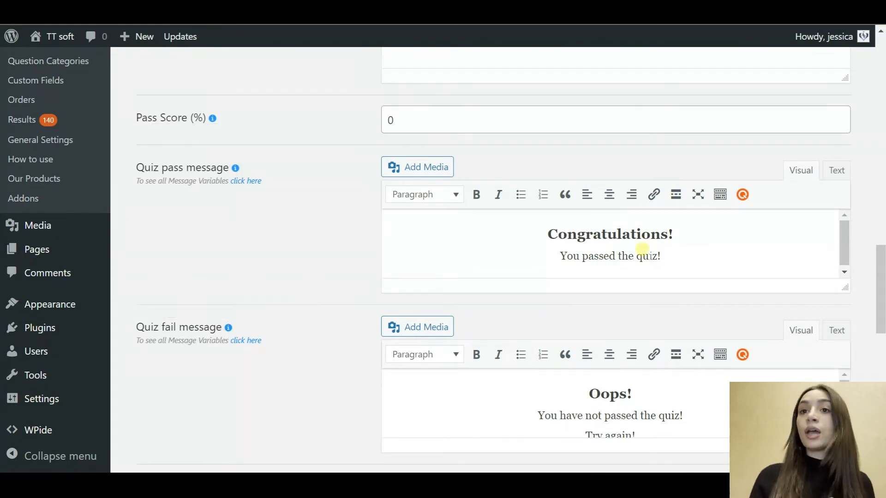
scroll(741, 268, down, 1)
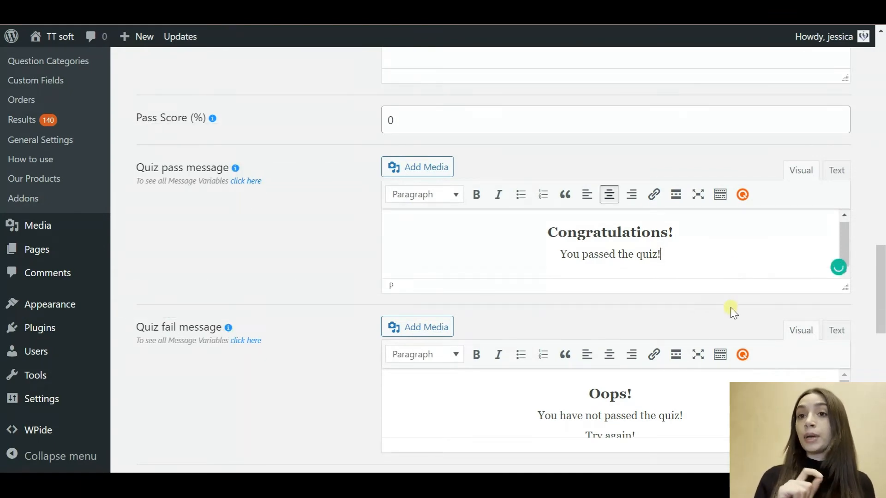
scroll(730, 307, down, 3)
Step: Review the fail message and the four percentage intervals in the Intervals table
click(720, 259)
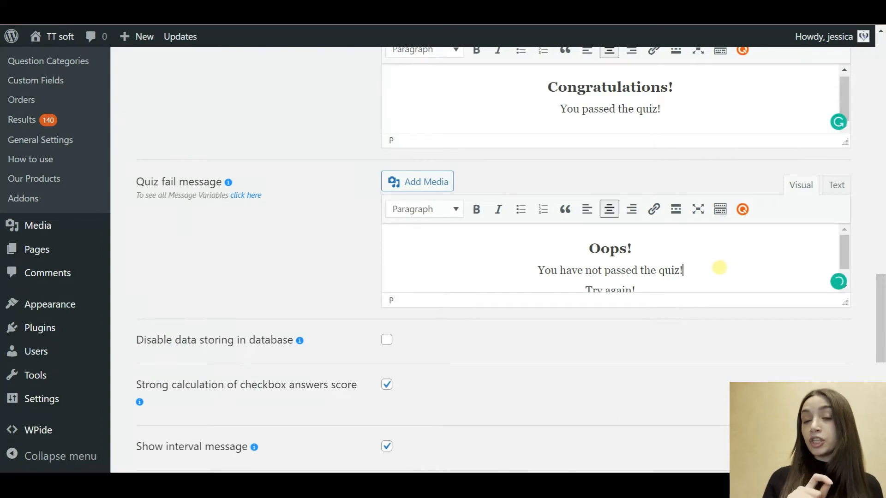
scroll(719, 268, down, 1)
scroll(719, 267, down, 1)
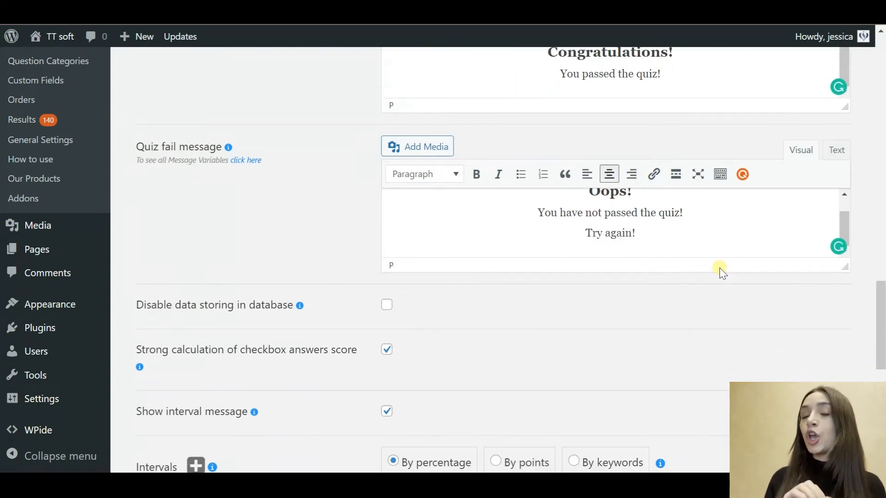
scroll(537, 295, down, 2)
scroll(538, 295, down, 5)
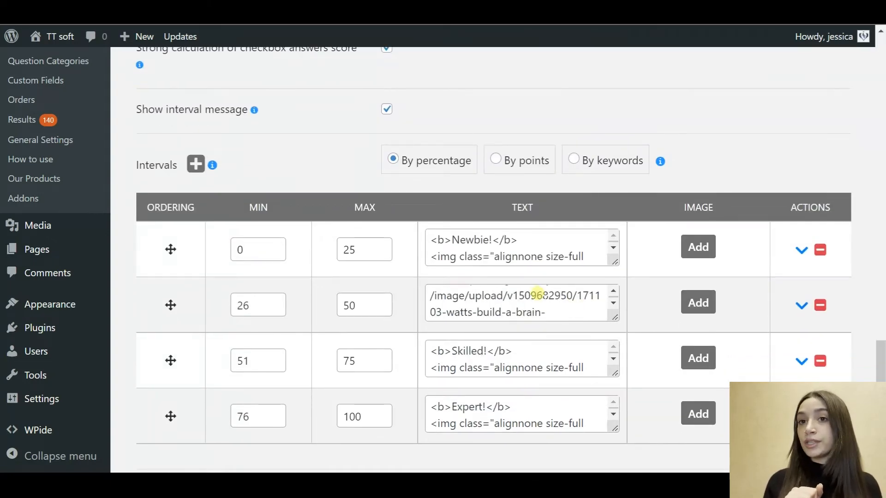
scroll(537, 293, up, 3)
scroll(537, 294, down, 1)
scroll(537, 293, up, 1)
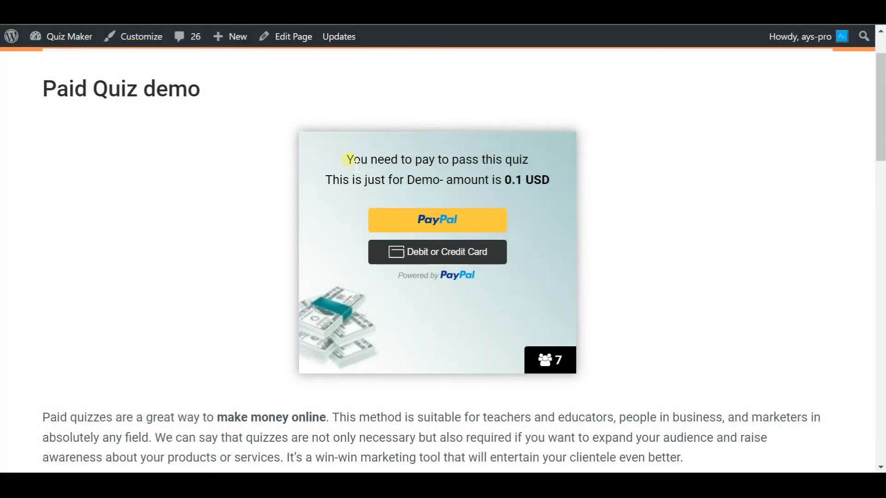
Step: Try paying the Paid Quiz's 0.1 USD fee through PayPal, then close the PayPal window
drag(374, 162, 554, 192)
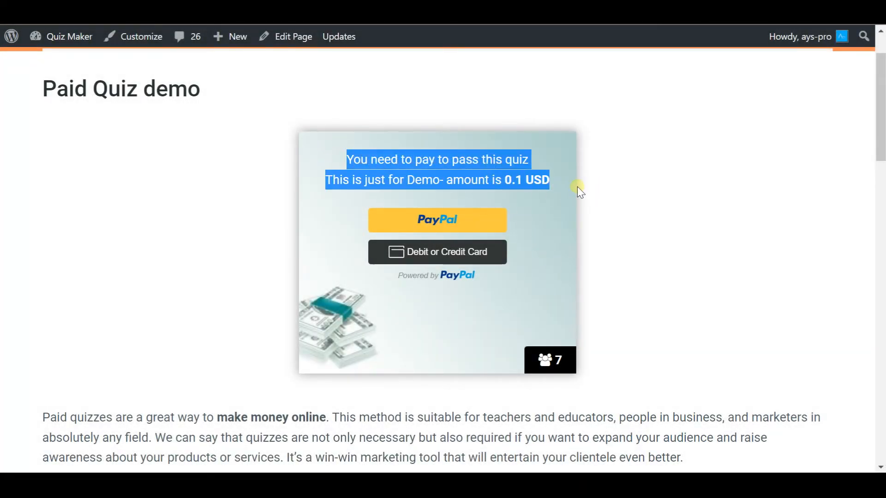
click(559, 186)
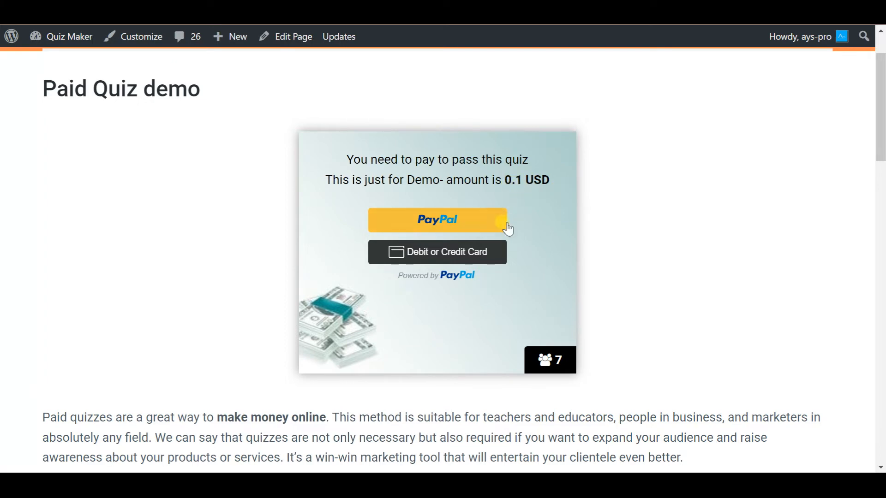
click(483, 220)
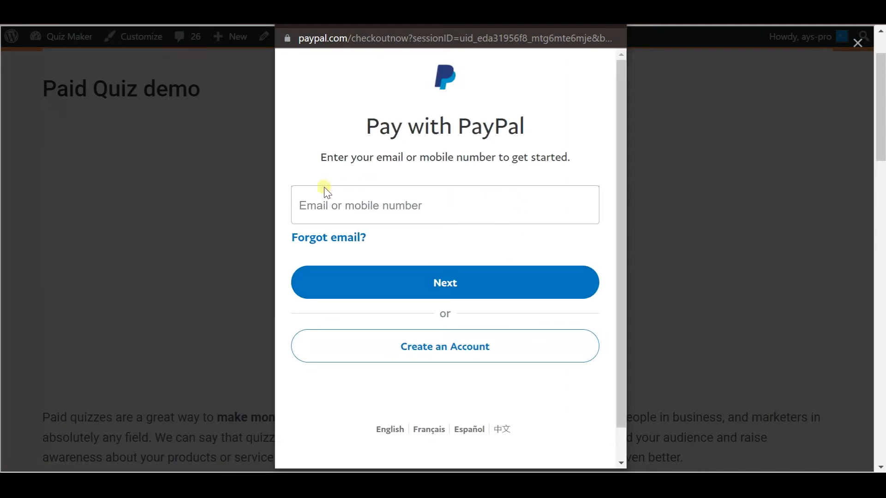
click(609, 17)
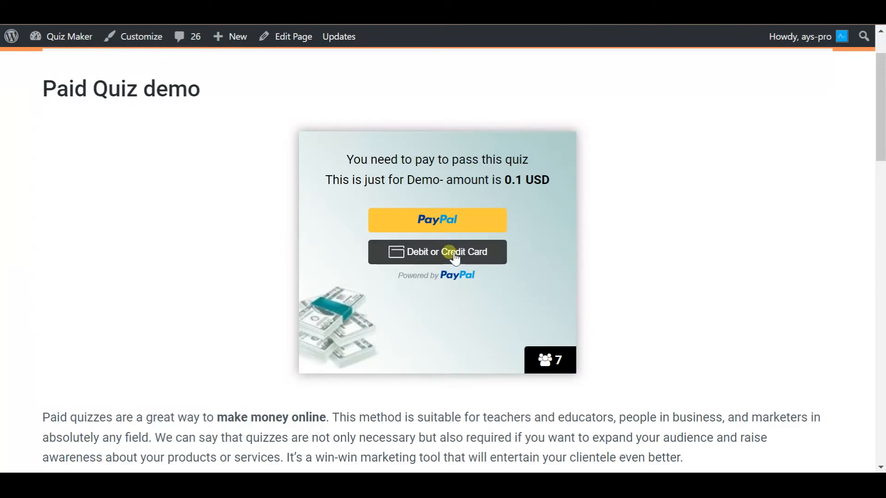
Step: Pay by debit or credit card, reviewing the card and billing fields, and submit
click(457, 257)
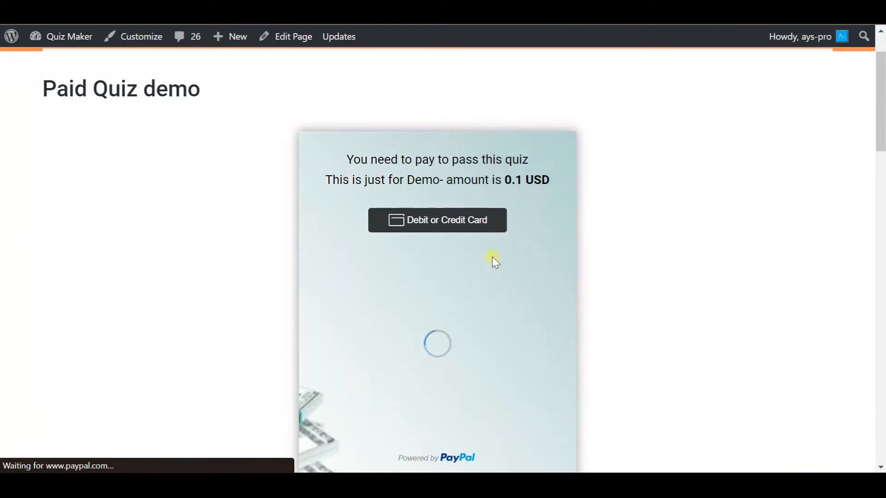
scroll(493, 258, down, 1)
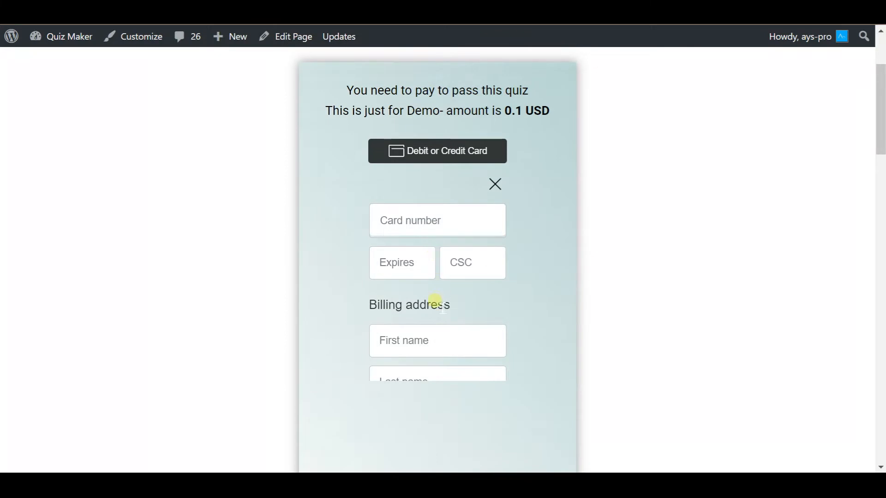
scroll(436, 303, down, 4)
scroll(408, 242, down, 5)
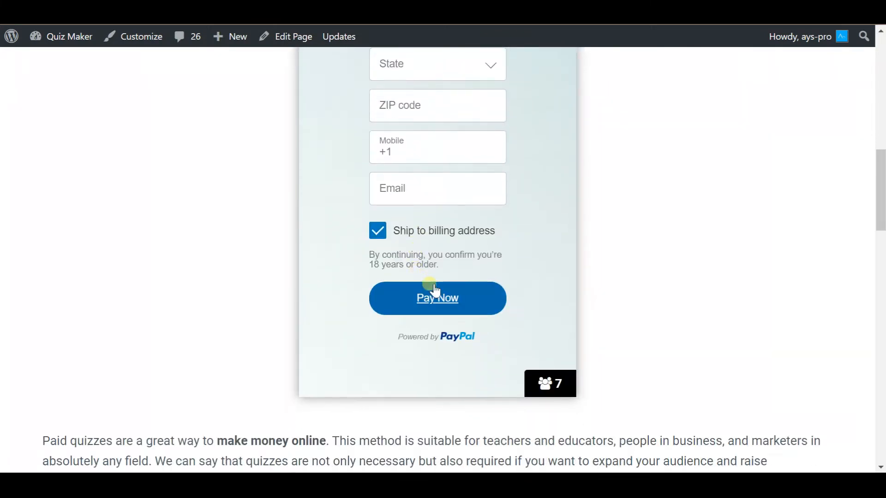
scroll(415, 256, up, 2)
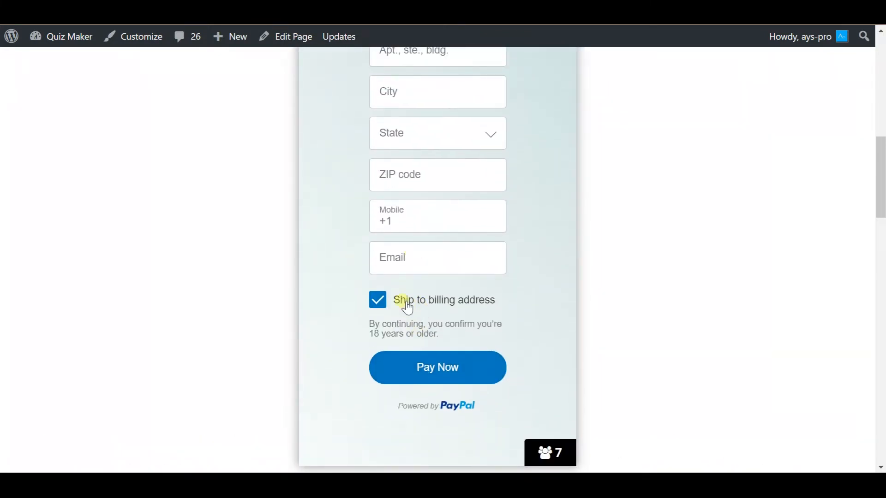
scroll(410, 307, down, 7)
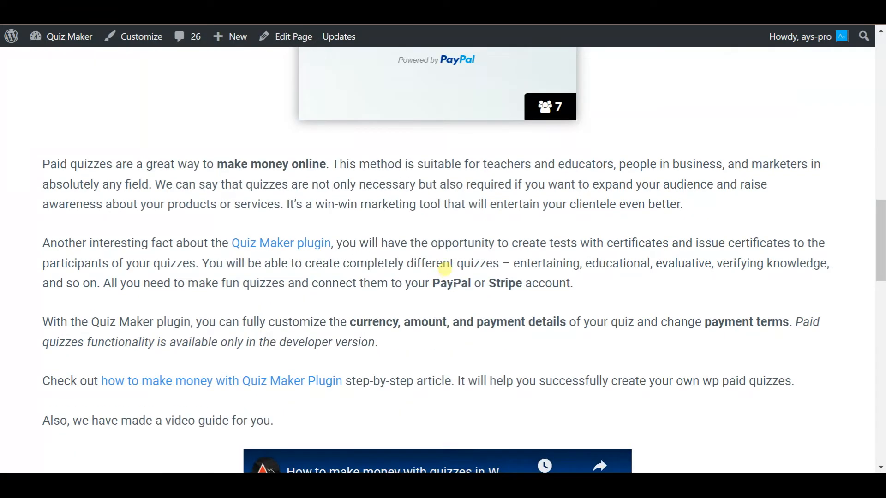
scroll(447, 264, up, 5)
click(463, 299)
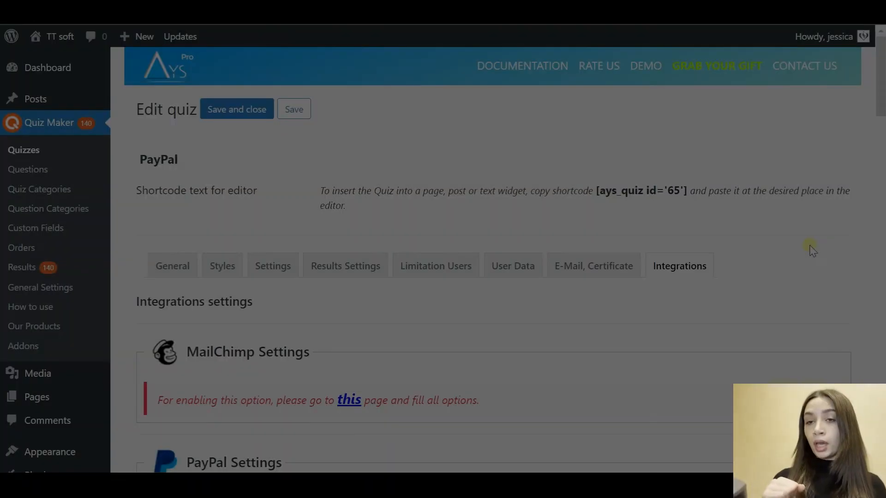
Step: Scroll through the PayPal and Stripe settings to review PayPal at 0.1 USD with Stripe disabled
scroll(812, 249, down, 3)
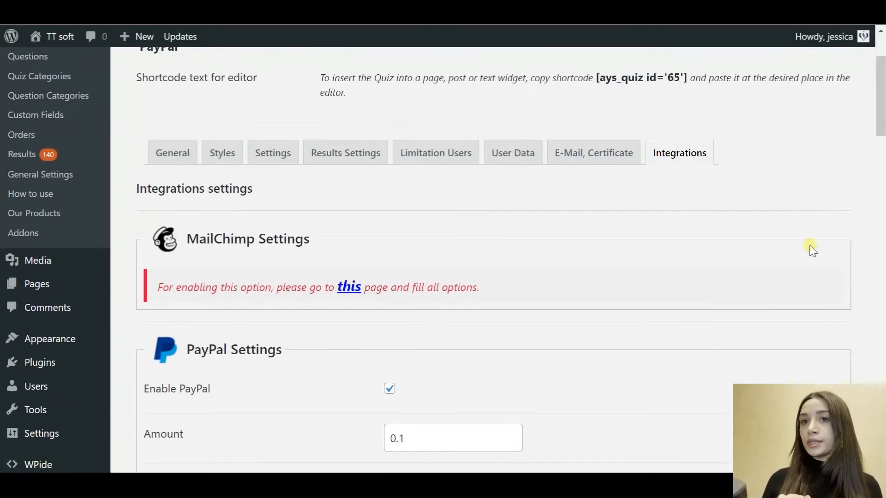
scroll(812, 251, down, 1)
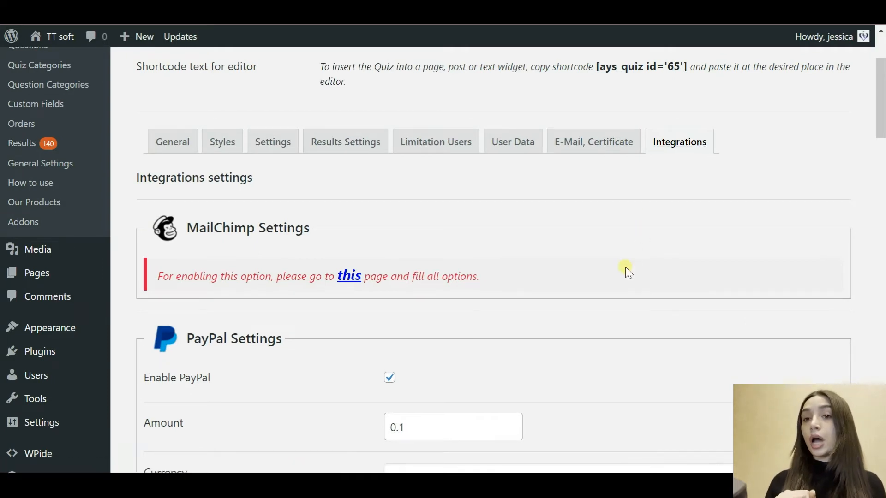
scroll(626, 267, down, 2)
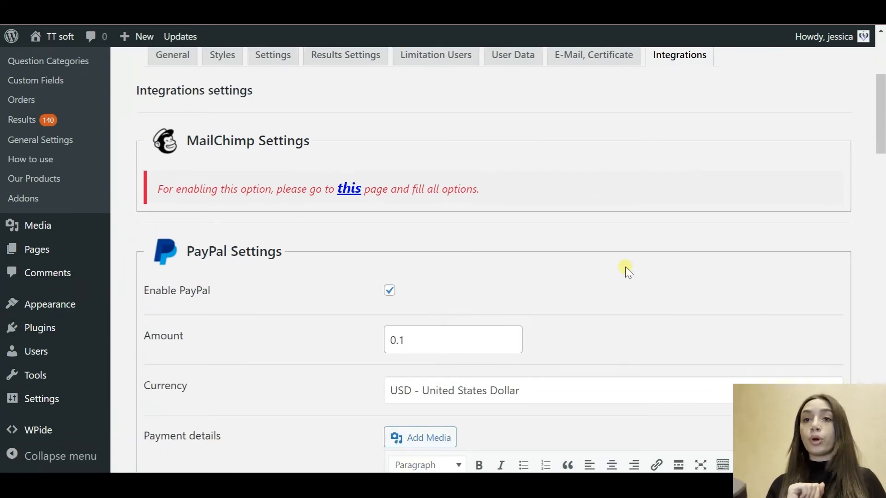
scroll(629, 273, down, 1)
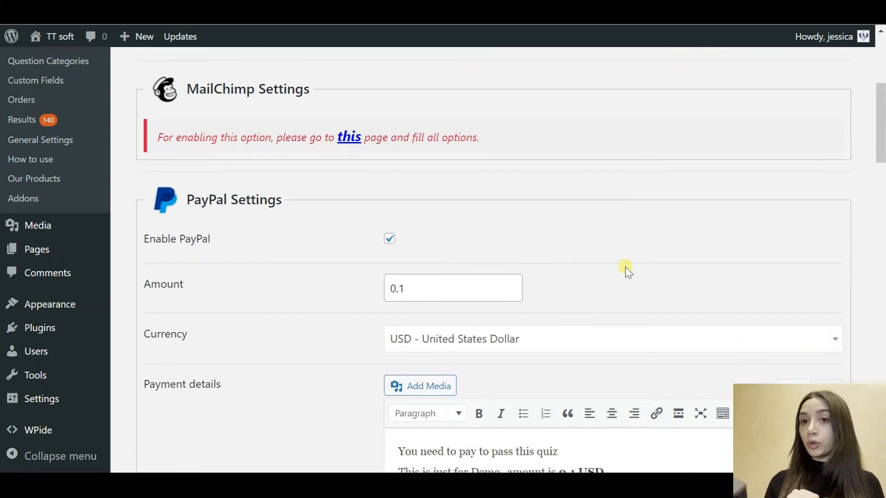
scroll(628, 272, down, 1)
scroll(627, 271, down, 1)
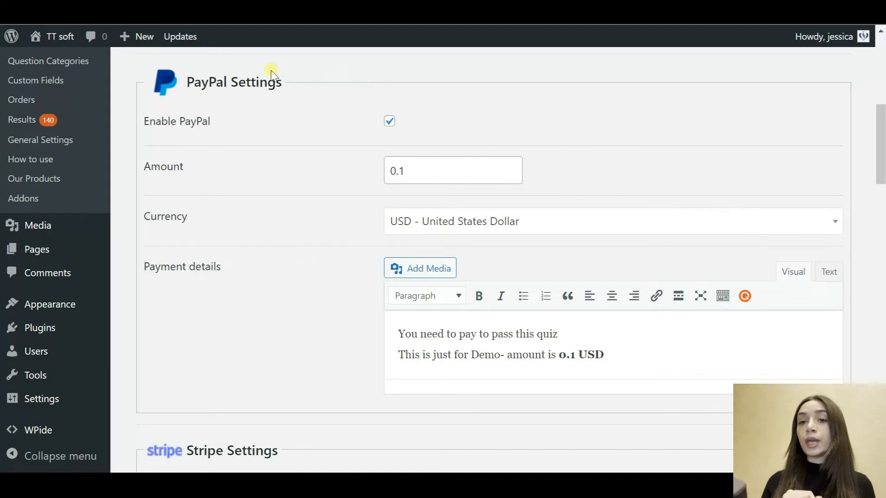
scroll(288, 260, down, 5)
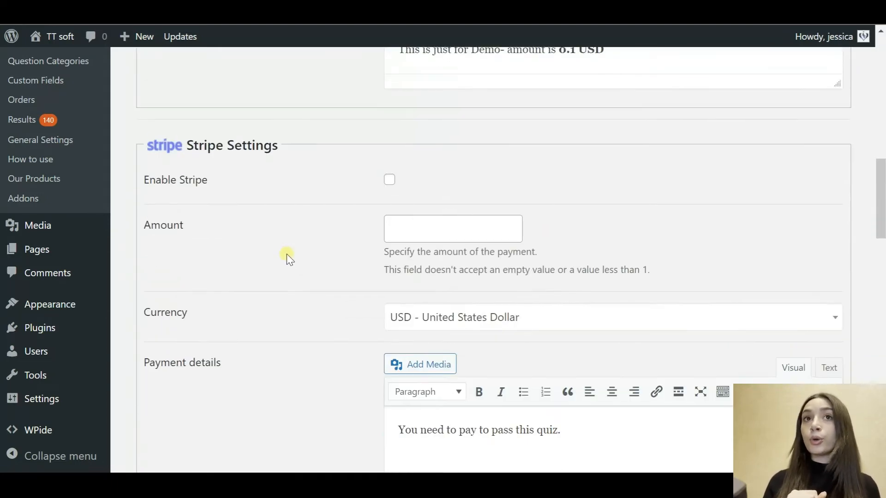
scroll(288, 151, down, 3)
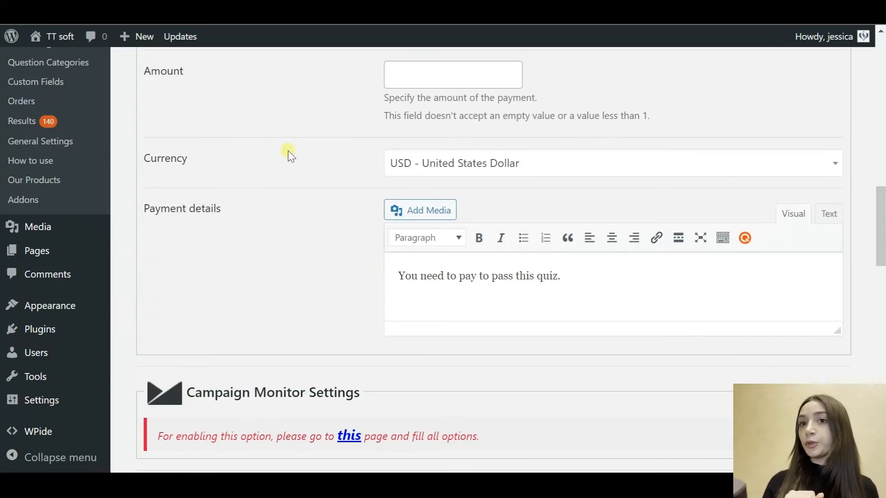
scroll(288, 150, up, 1)
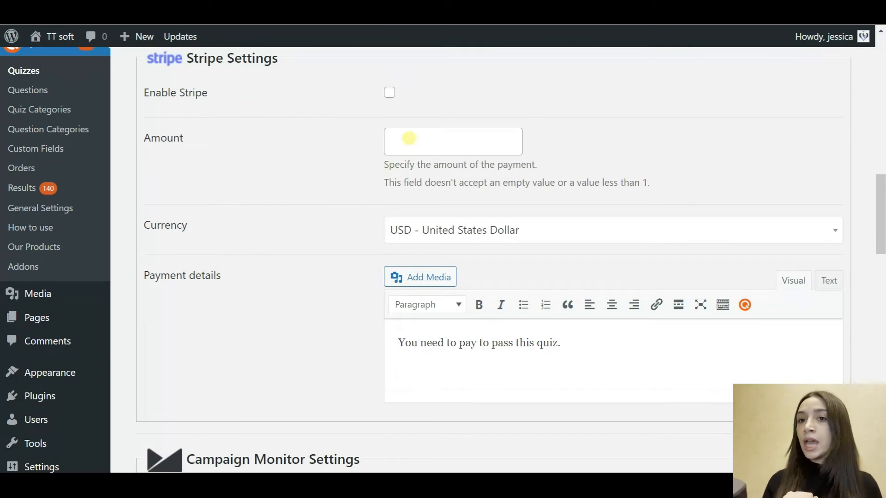
scroll(408, 138, up, 5)
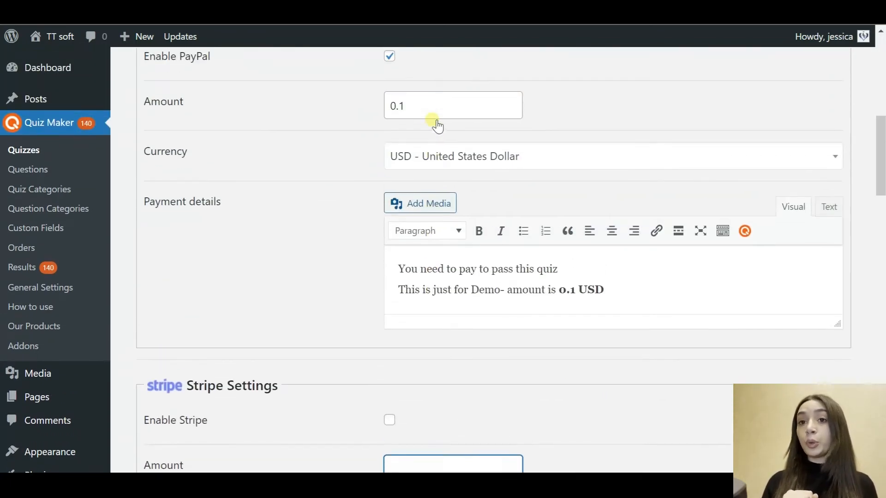
Step: Keep US Dollar (USD) as the PayPal payment currency
click(555, 162)
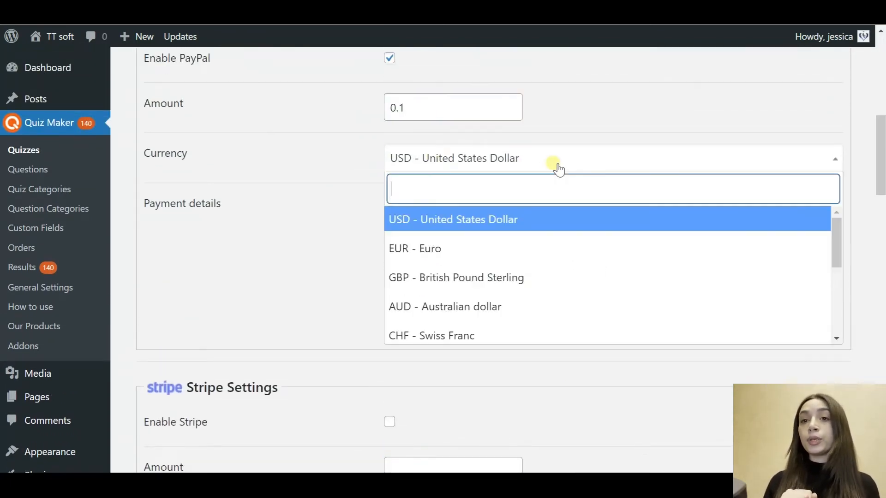
scroll(491, 300, down, 3)
scroll(493, 302, down, 3)
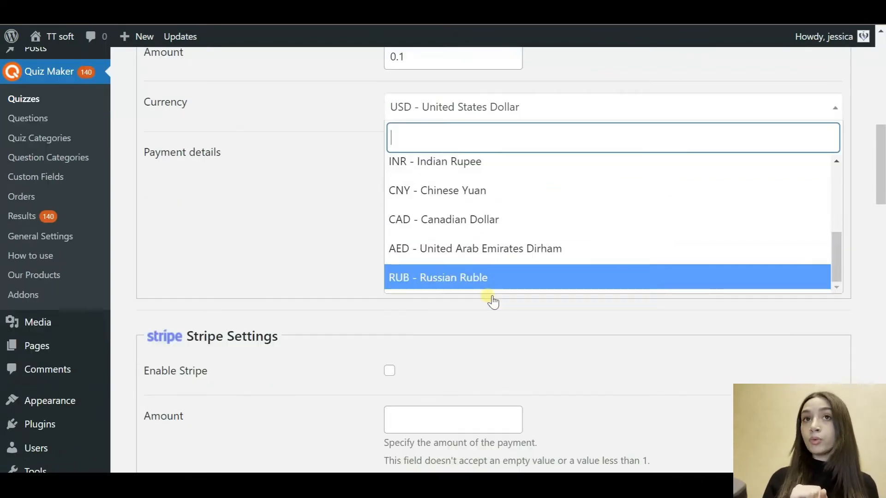
scroll(456, 262, up, 6)
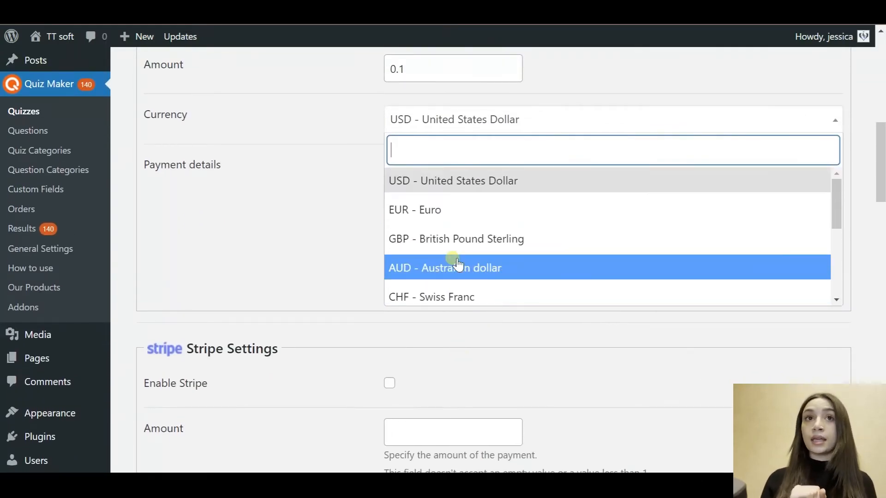
click(451, 178)
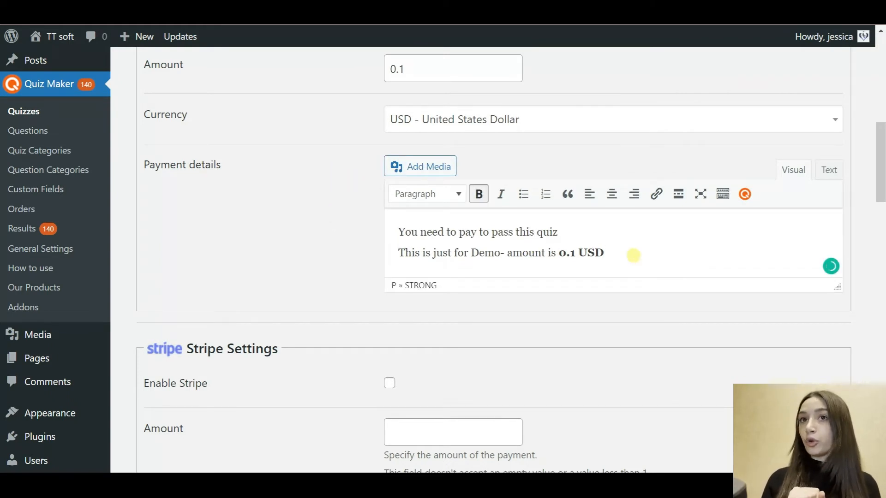
Step: Check the payment message text in the Payment details field
drag(633, 255, 537, 246)
drag(372, 241, 632, 284)
scroll(633, 251, up, 3)
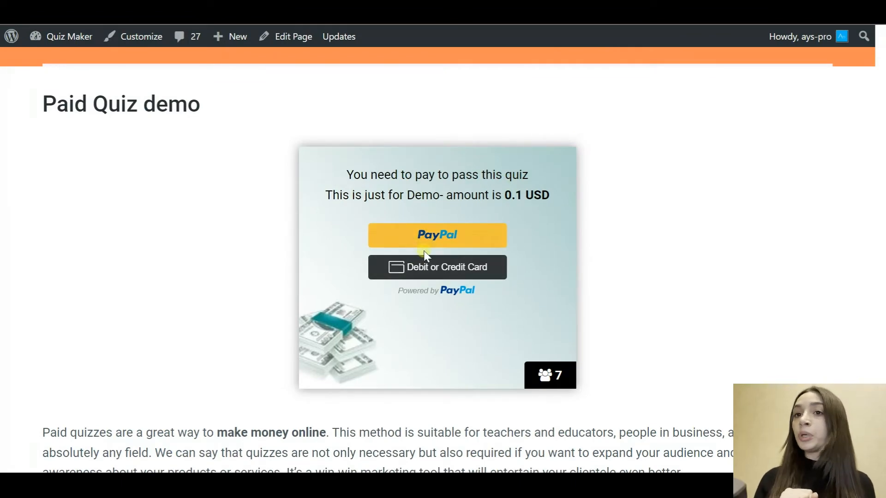
Step: Open the Debit or Credit Card payment form, then start the travel quiz
click(429, 269)
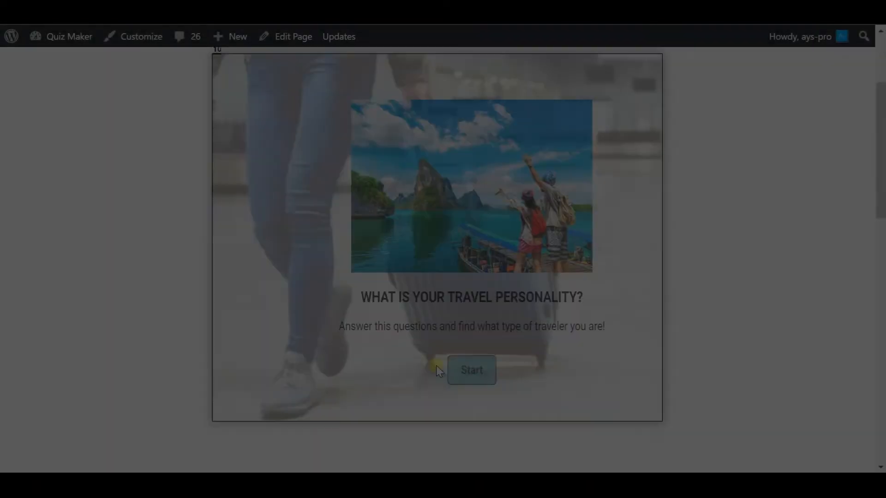
click(470, 368)
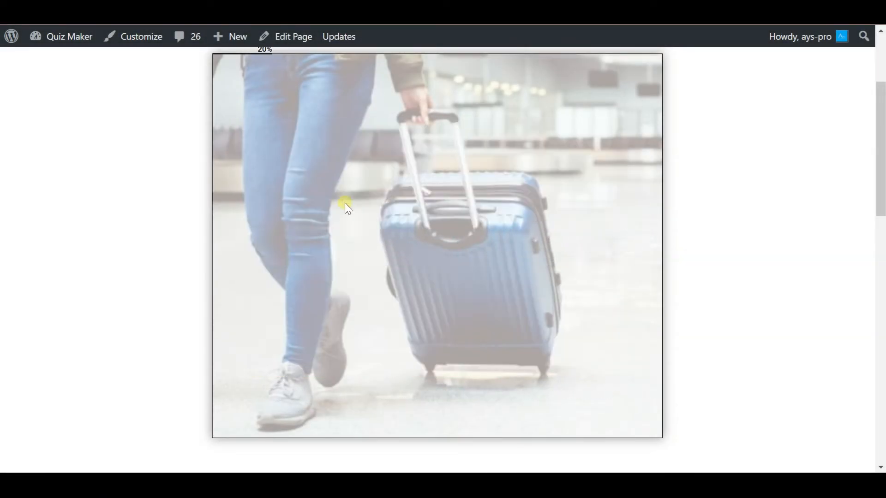
Step: Answer travel questions 2–10 with image choices, finishing on The Blue Lagoon, Iceland
click(418, 280)
click(433, 206)
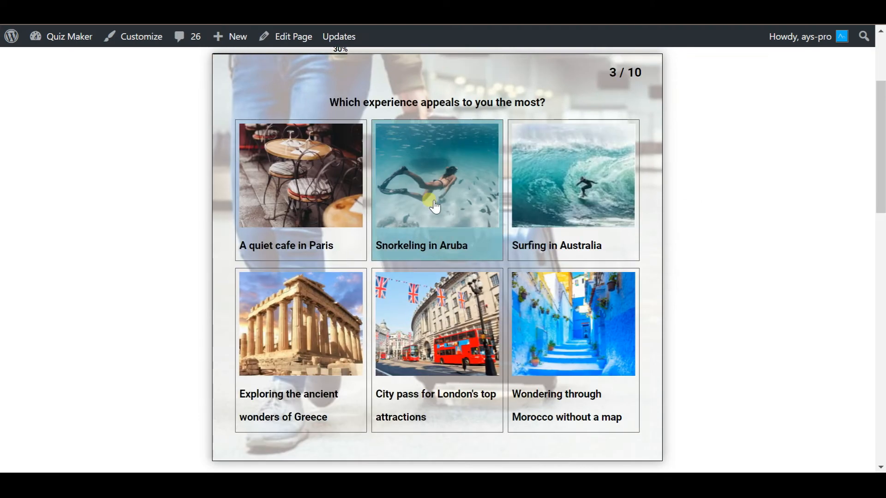
click(322, 274)
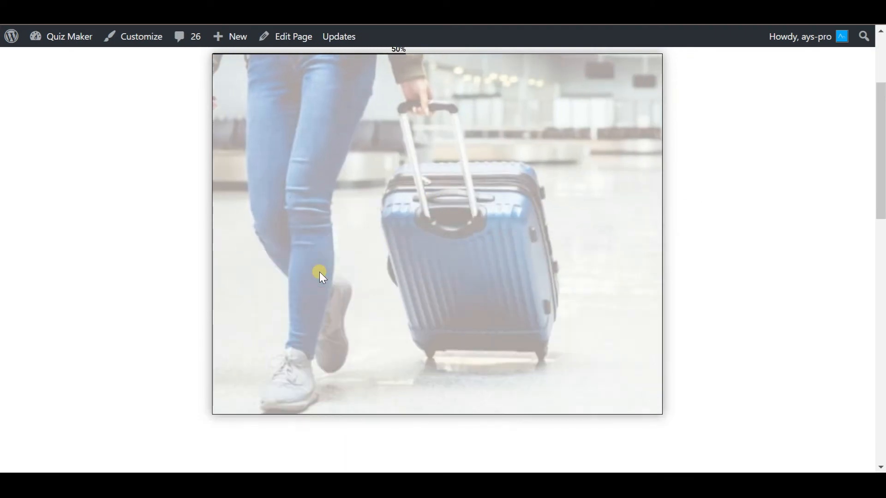
click(385, 288)
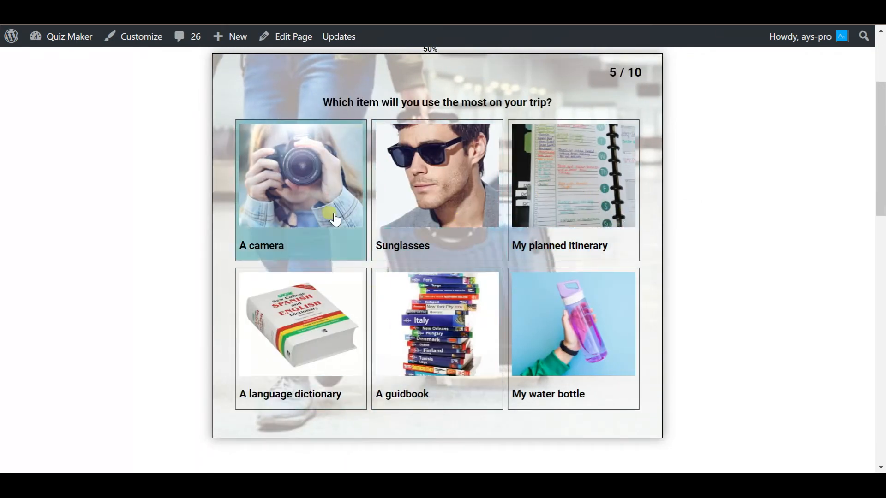
click(586, 276)
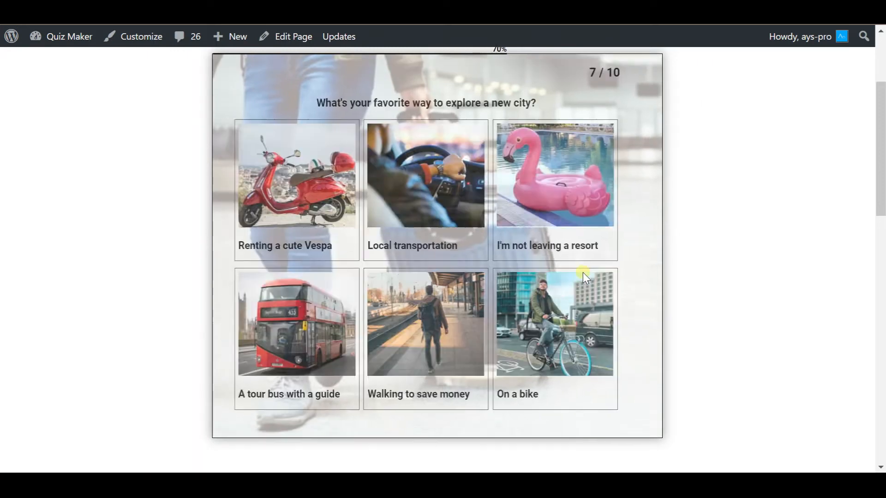
click(576, 195)
click(340, 222)
click(414, 287)
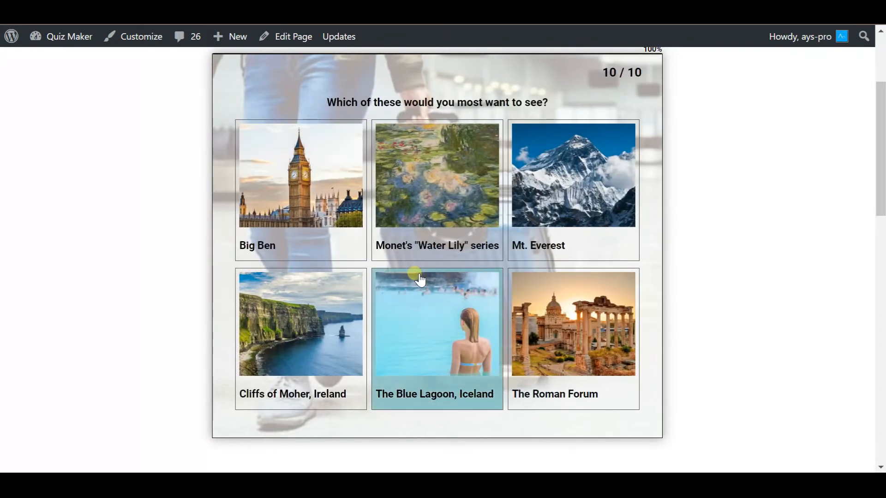
click(292, 358)
click(456, 325)
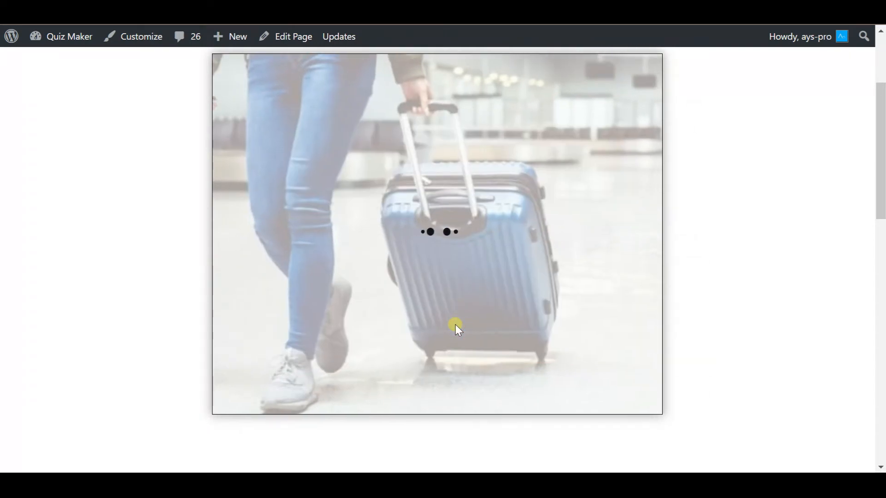
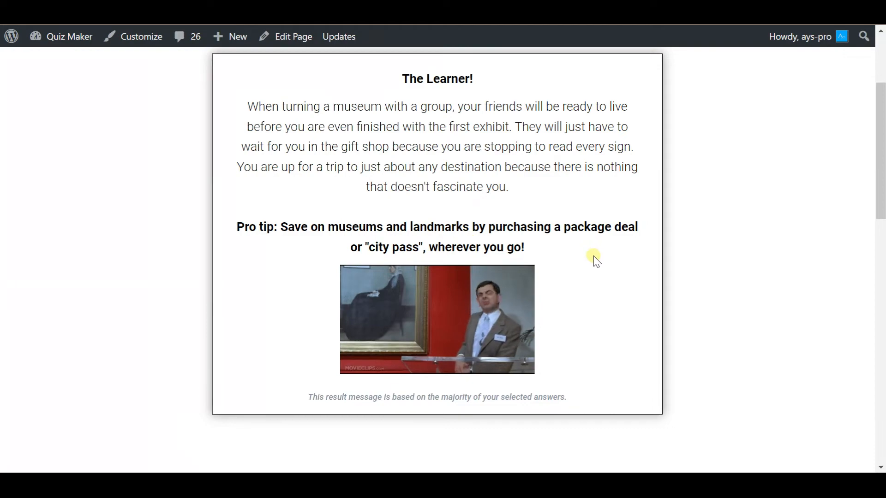
Step: Return to the Quiz Maker question editor and review the question's answers, starting with Big Ben
key(super)
click(591, 470)
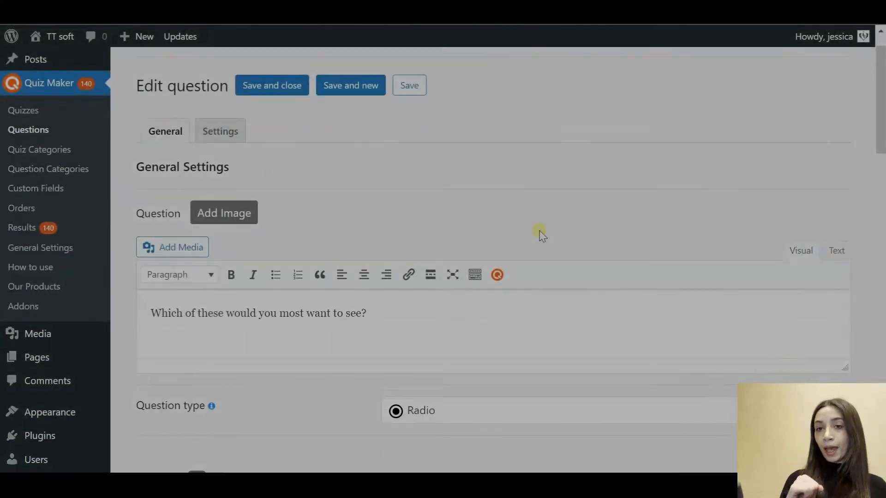
scroll(539, 233, down, 3)
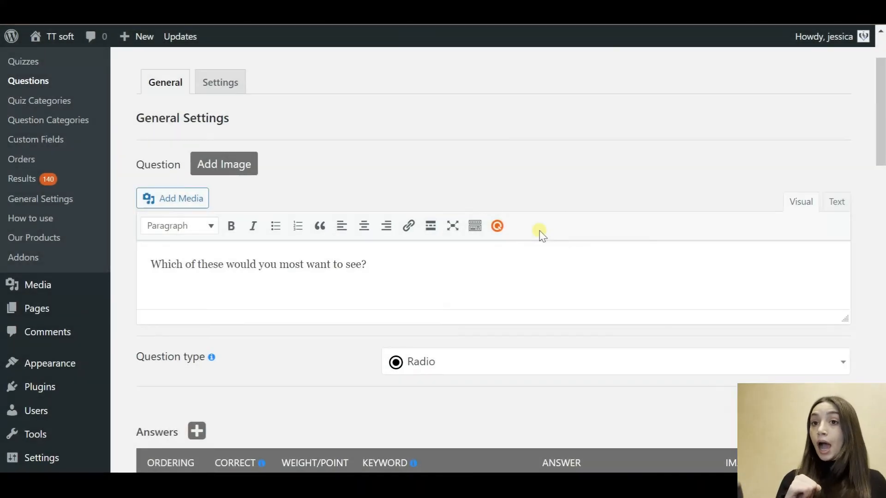
click(386, 206)
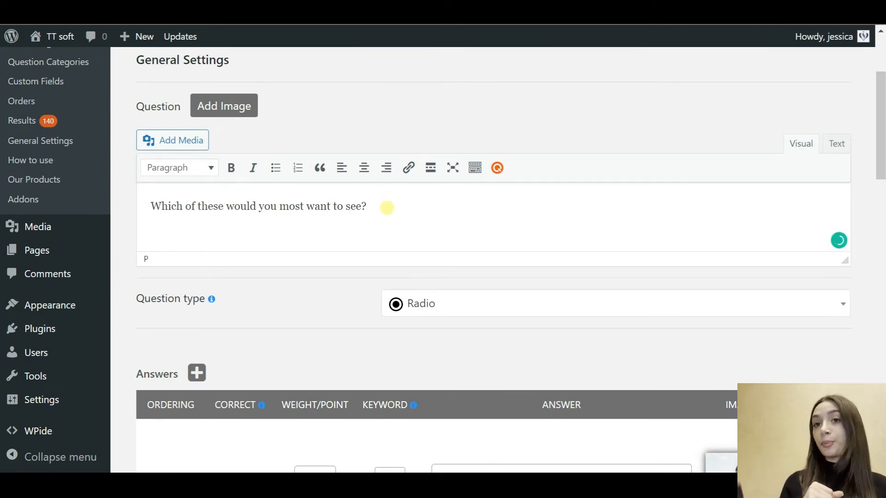
scroll(386, 207, down, 3)
scroll(387, 209, down, 1)
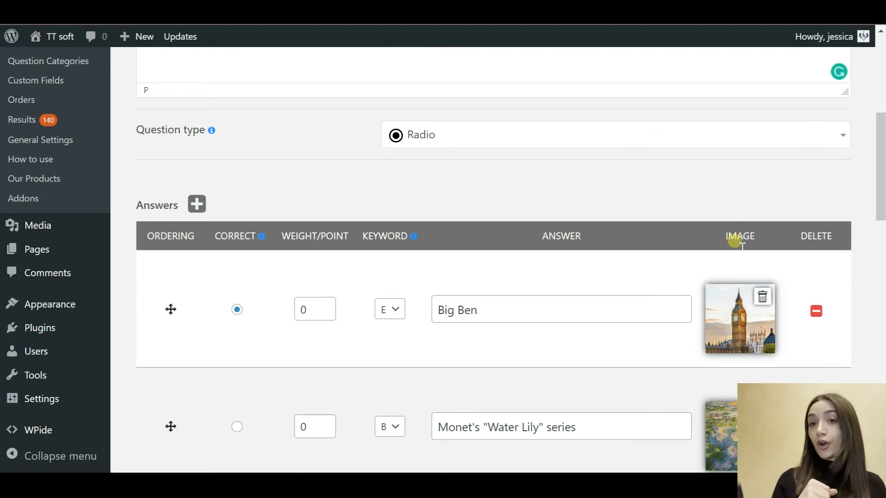
scroll(742, 313, down, 1)
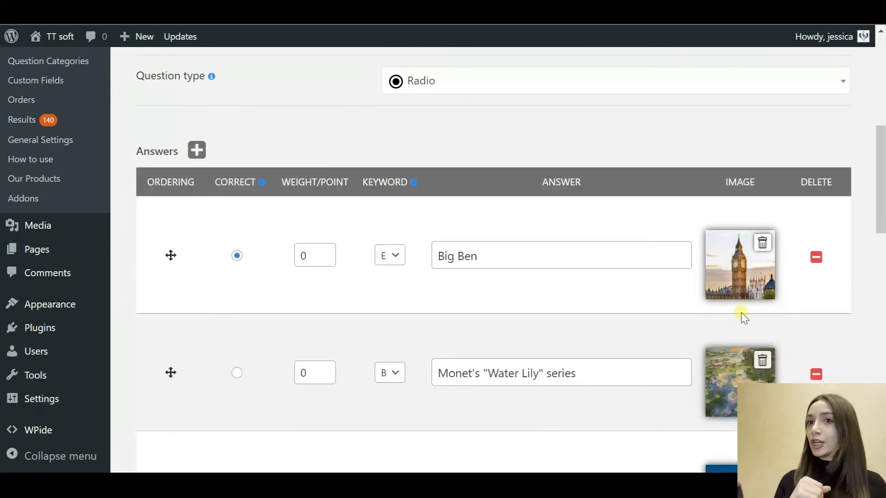
scroll(743, 371, down, 2)
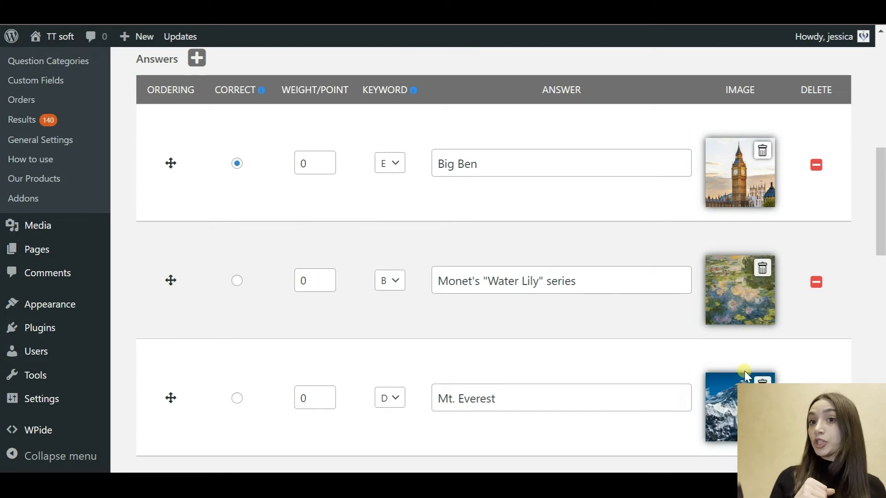
scroll(744, 371, down, 3)
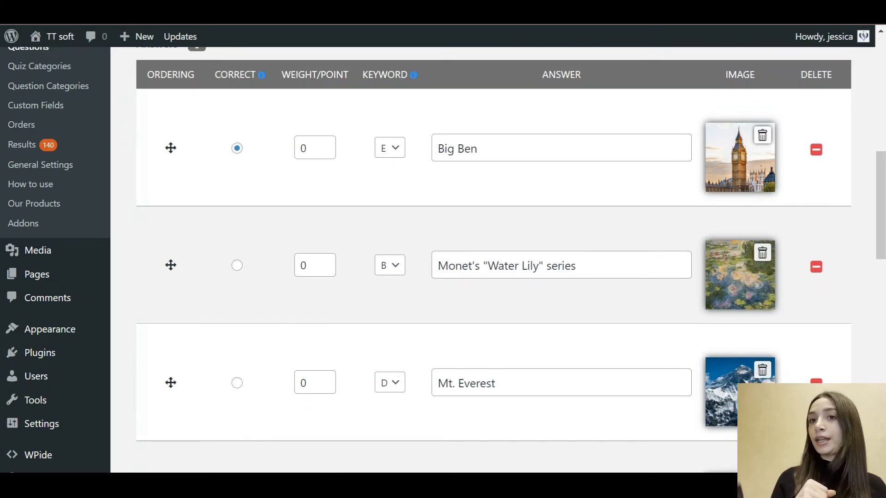
scroll(744, 370, up, 3)
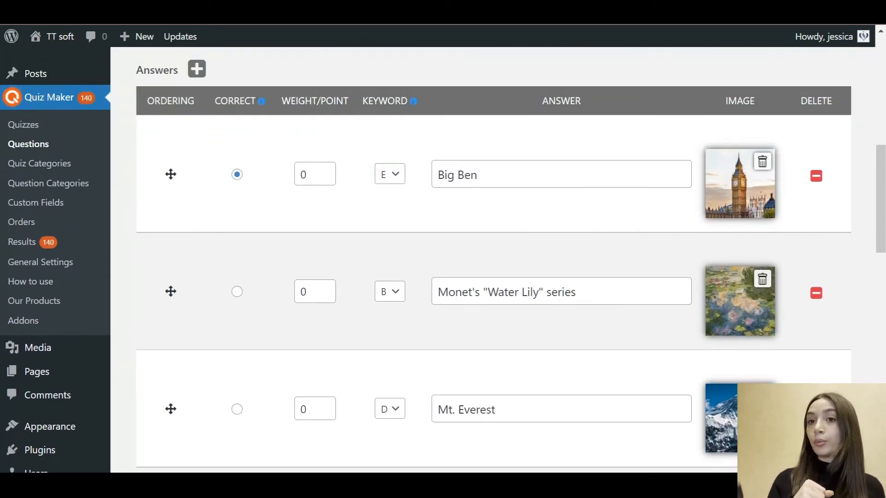
scroll(442, 260, up, 1)
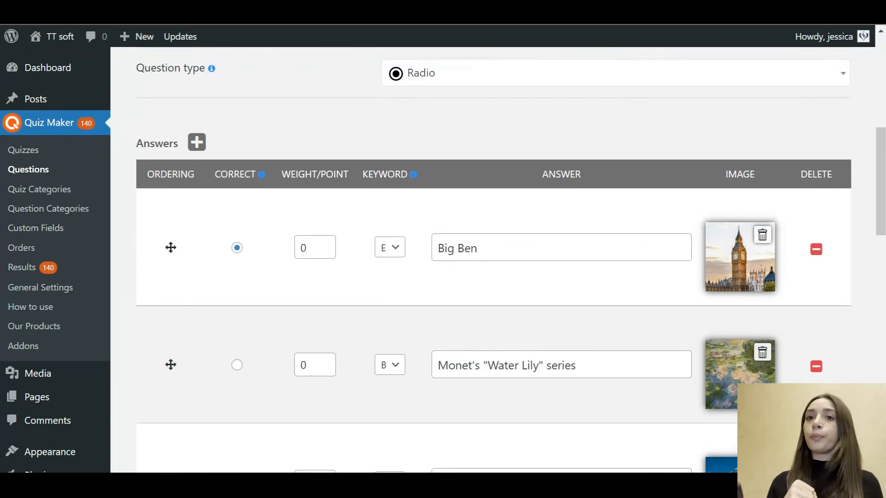
scroll(493, 261, up, 1)
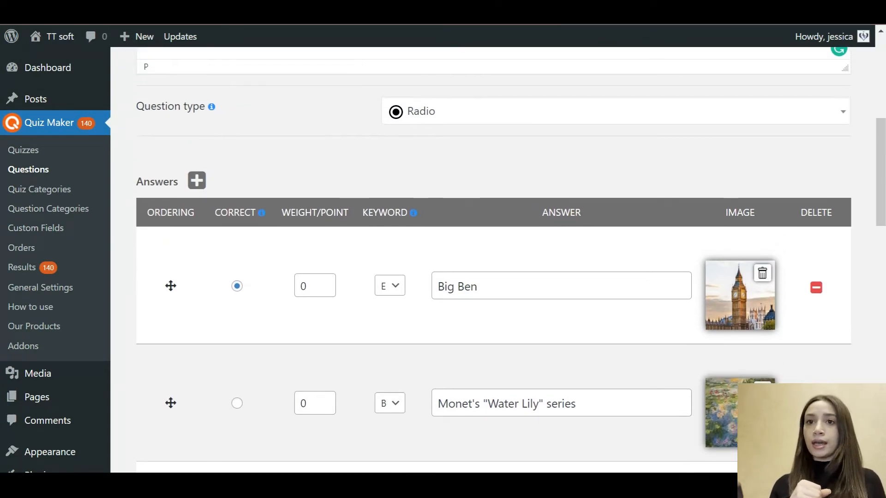
click(516, 281)
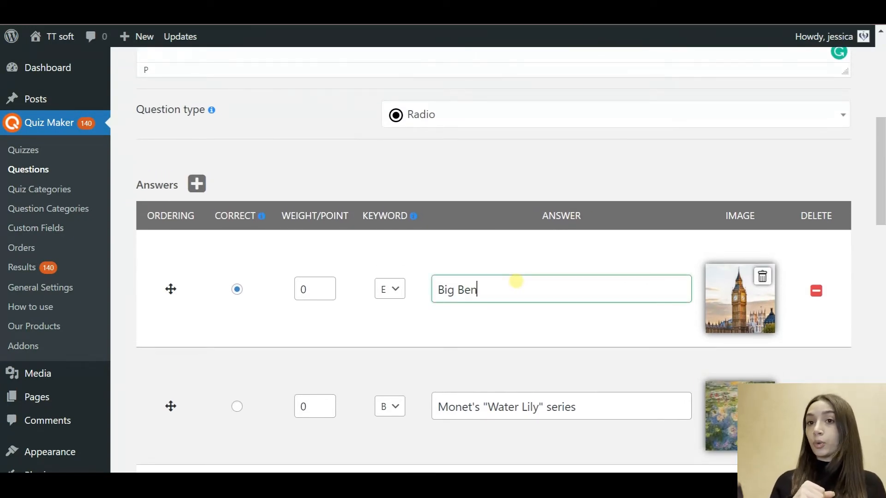
mouse_move(412, 217)
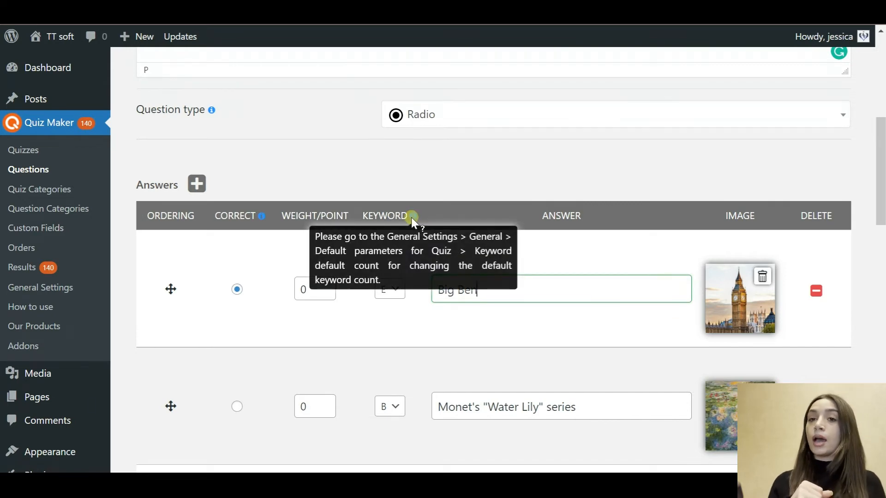
Step: Give Big Ben weight 2, Monet's "Water Lily" series 3 and Mt. Everest 4
click(312, 288)
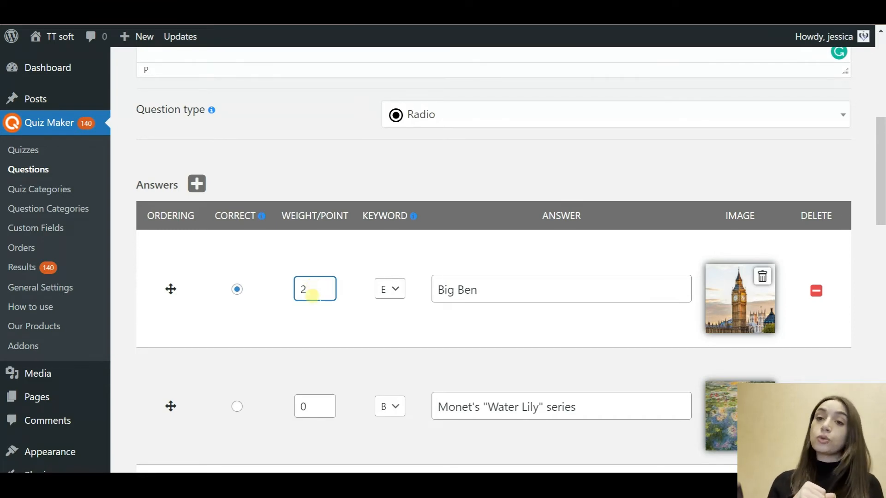
click(321, 398)
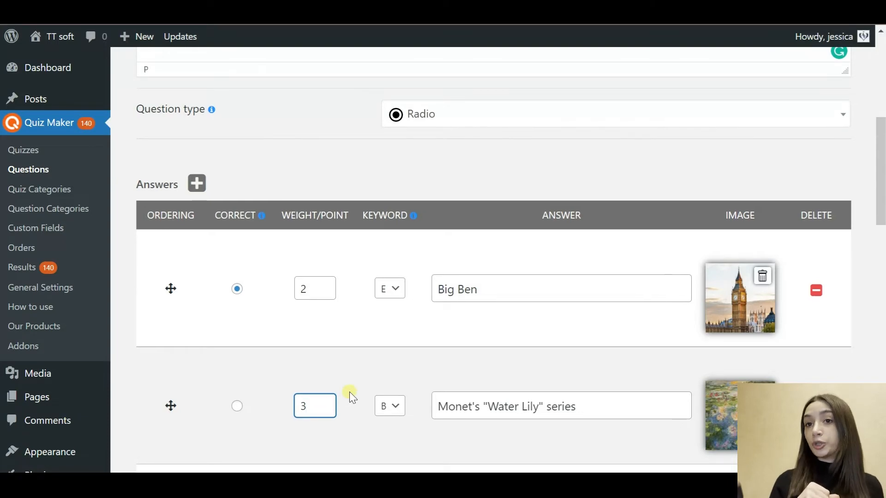
scroll(349, 392, down, 3)
click(315, 376)
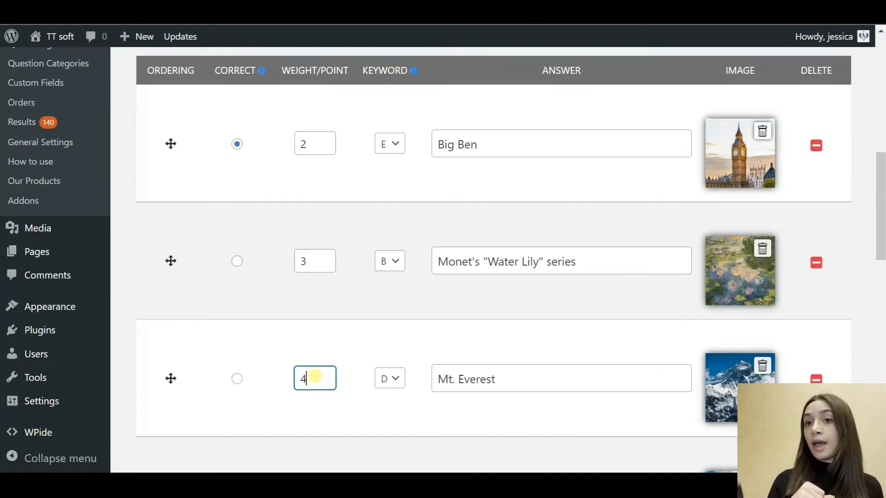
scroll(354, 404, down, 2)
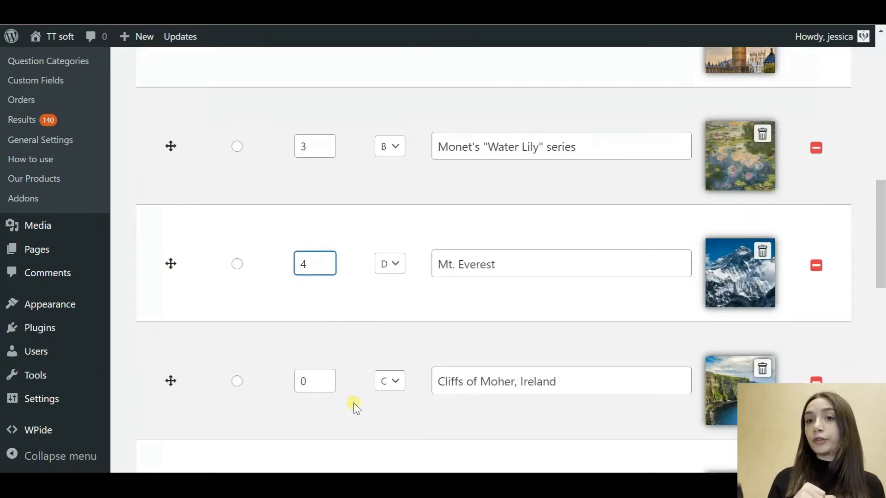
scroll(367, 395, down, 2)
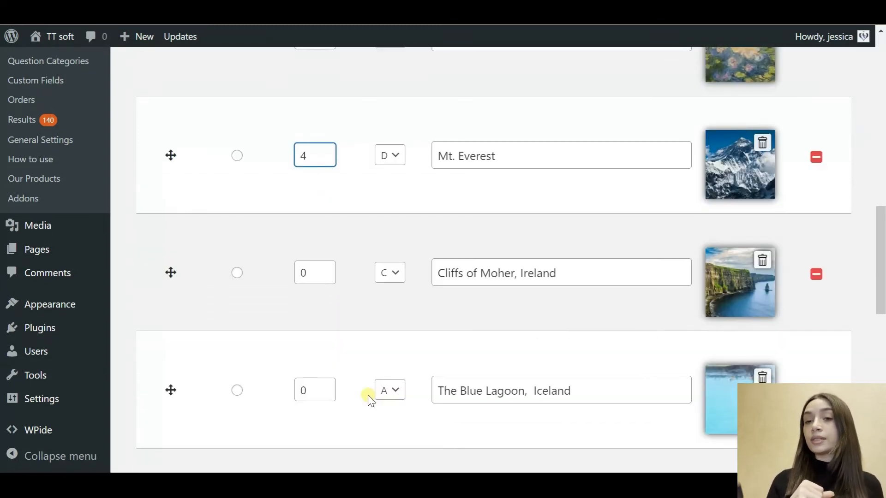
scroll(369, 398, down, 2)
scroll(368, 397, down, 2)
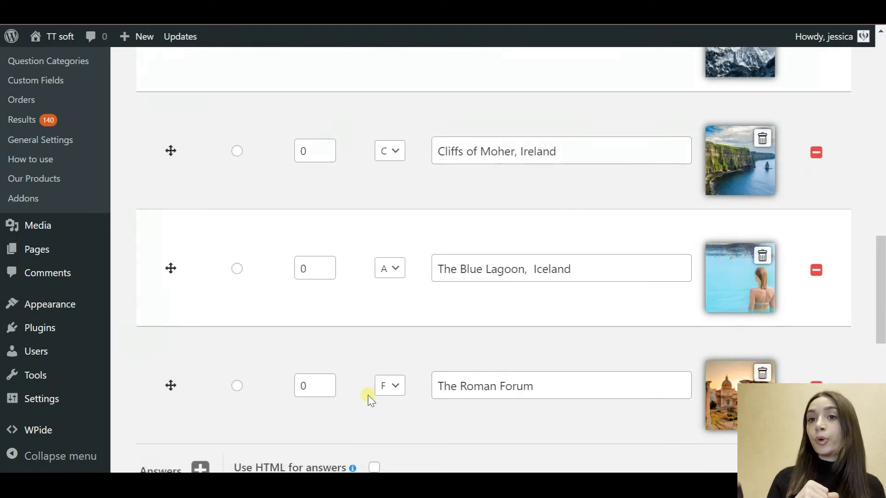
scroll(367, 395, down, 2)
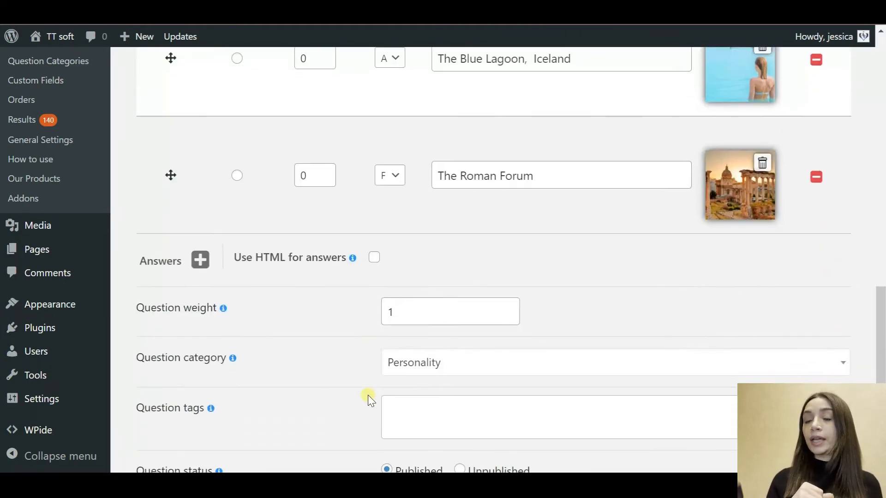
scroll(367, 395, down, 2)
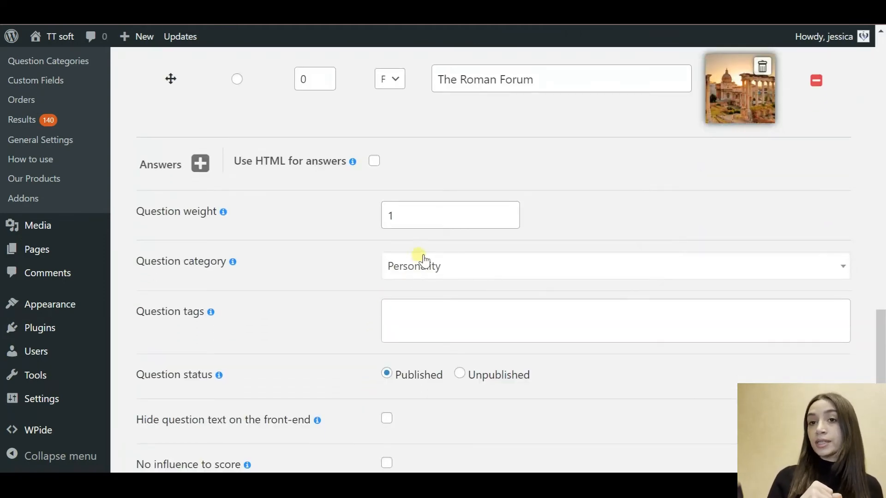
scroll(364, 334, down, 3)
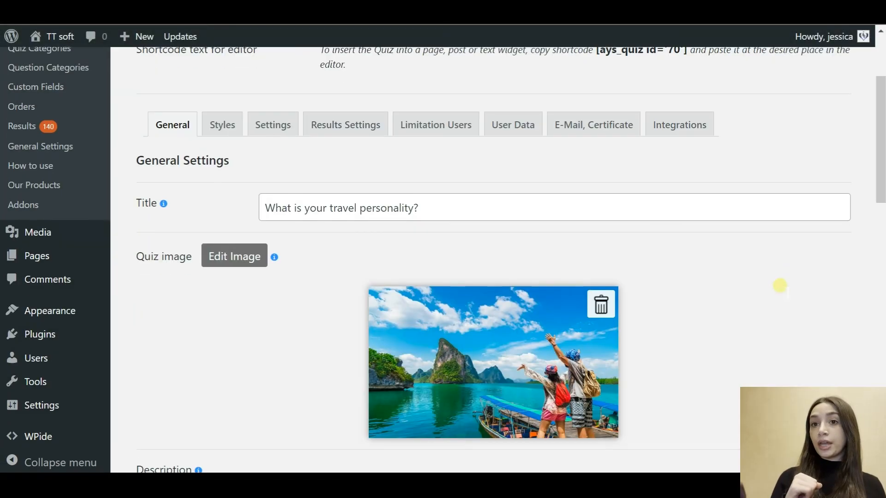
Step: Scroll the quiz's General tab down to its list of 10 questions
click(694, 208)
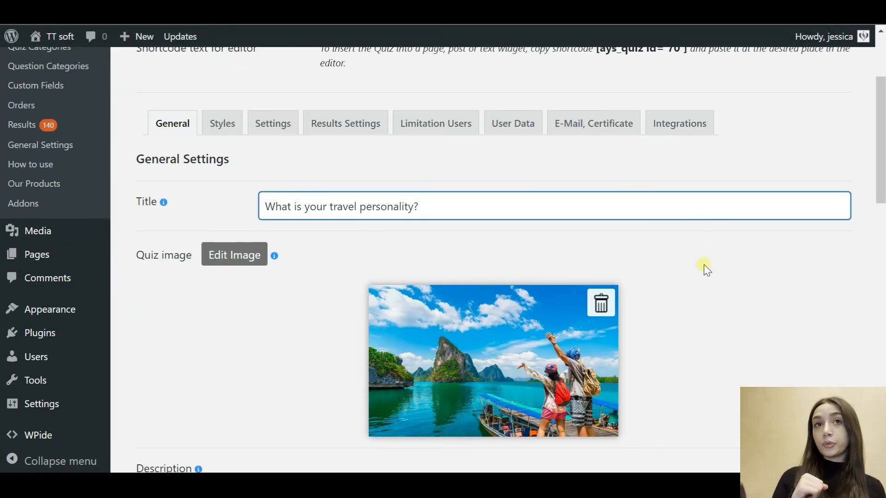
scroll(704, 264, down, 2)
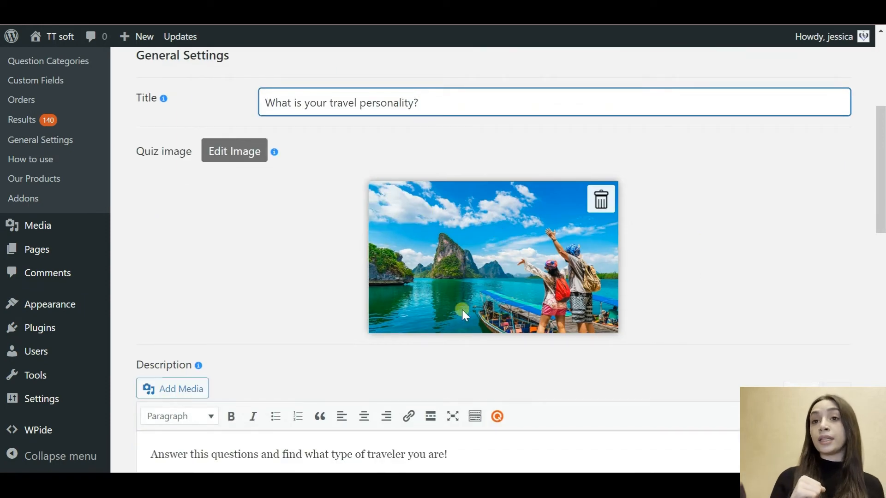
scroll(467, 253, down, 5)
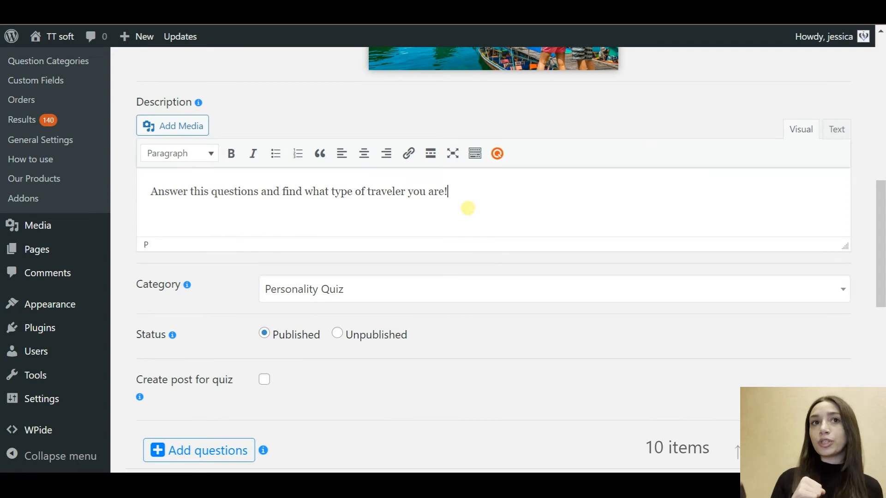
scroll(468, 208, down, 1)
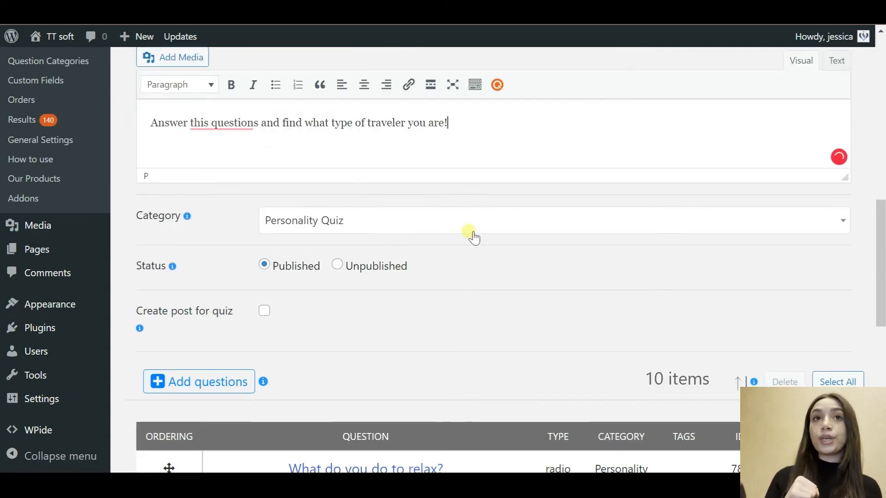
scroll(468, 311, down, 5)
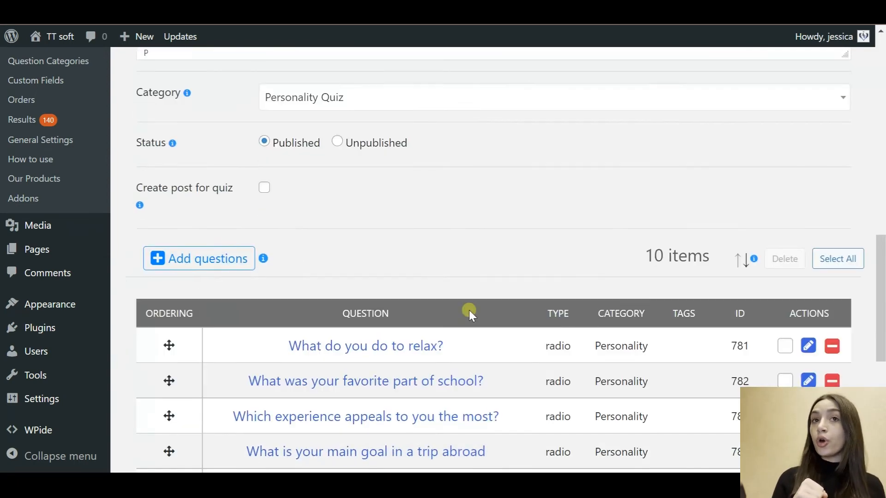
scroll(471, 311, down, 2)
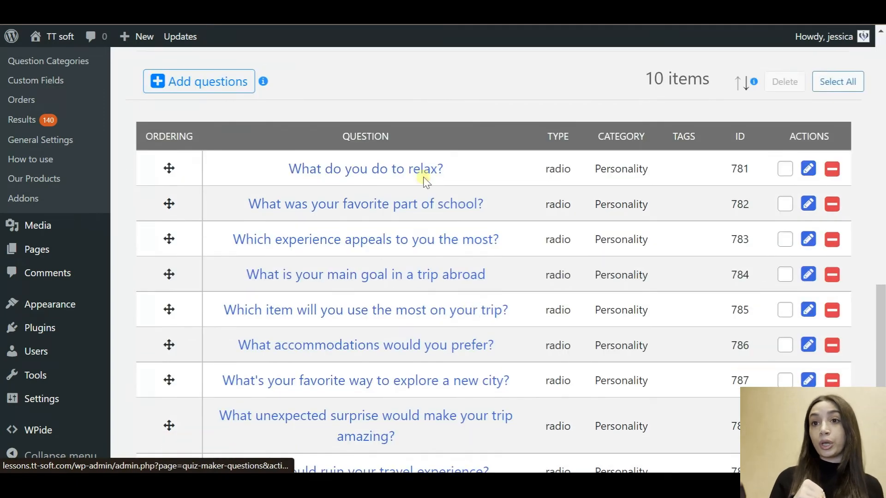
Step: Open the Add questions picker and close it without adding any questions
click(231, 77)
scroll(316, 257, down, 10)
scroll(316, 256, up, 10)
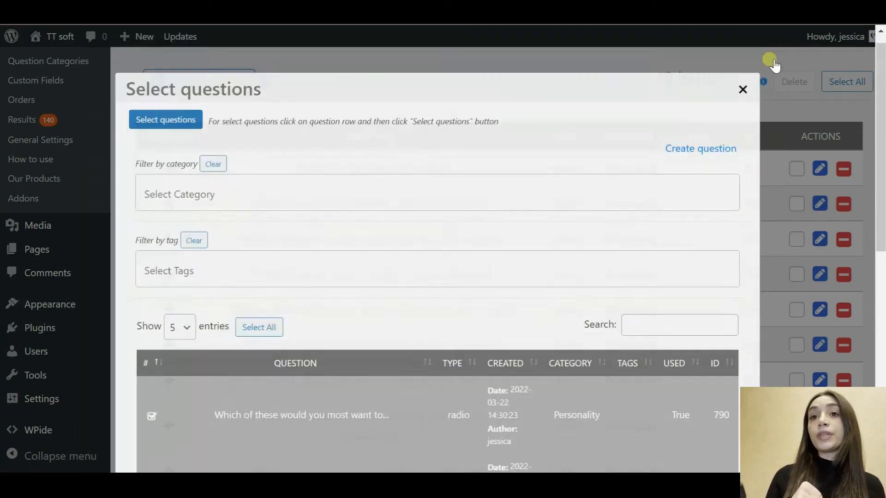
click(769, 57)
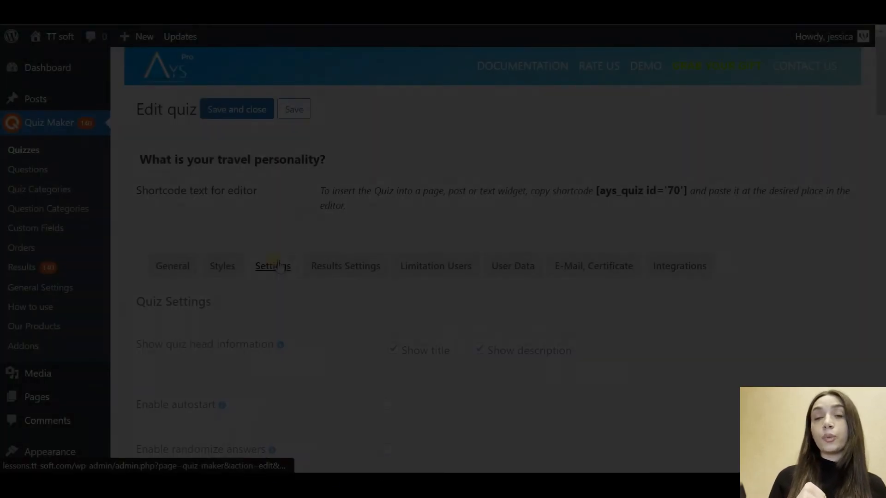
Step: Review the quiz Settings options, toggling the group-questions-by-category option
scroll(460, 363, down, 5)
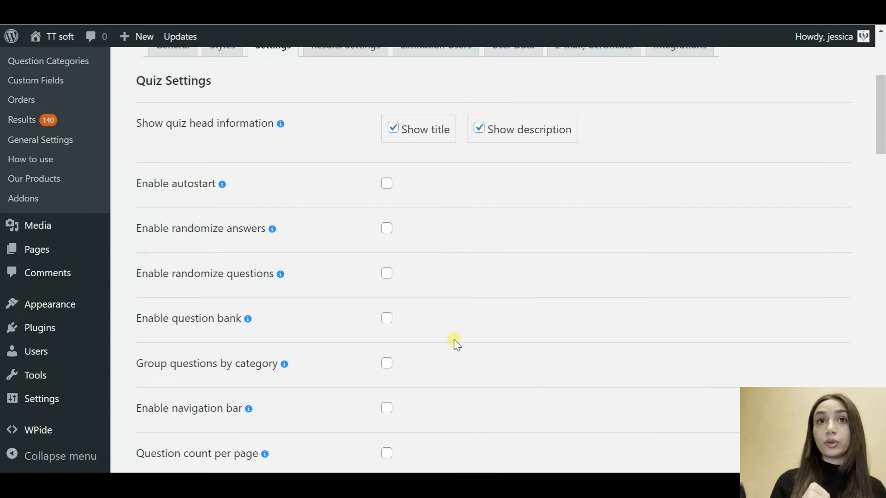
scroll(456, 344, down, 1)
scroll(350, 294, down, 1)
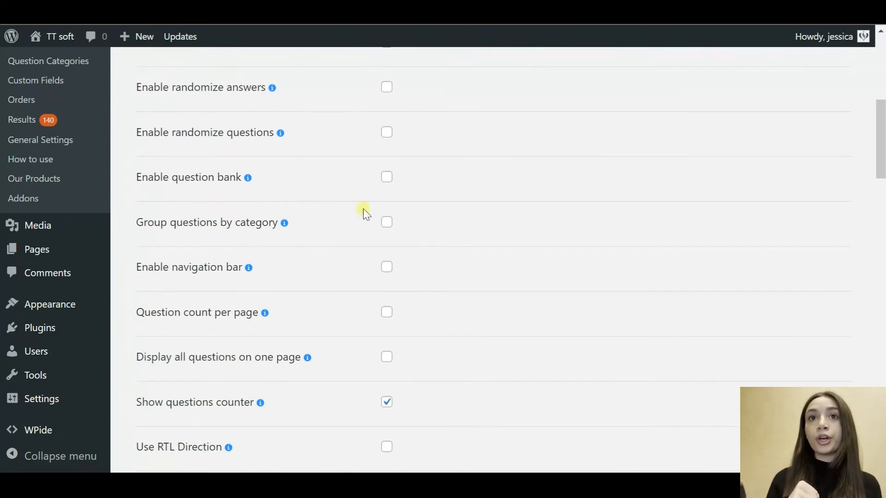
click(387, 226)
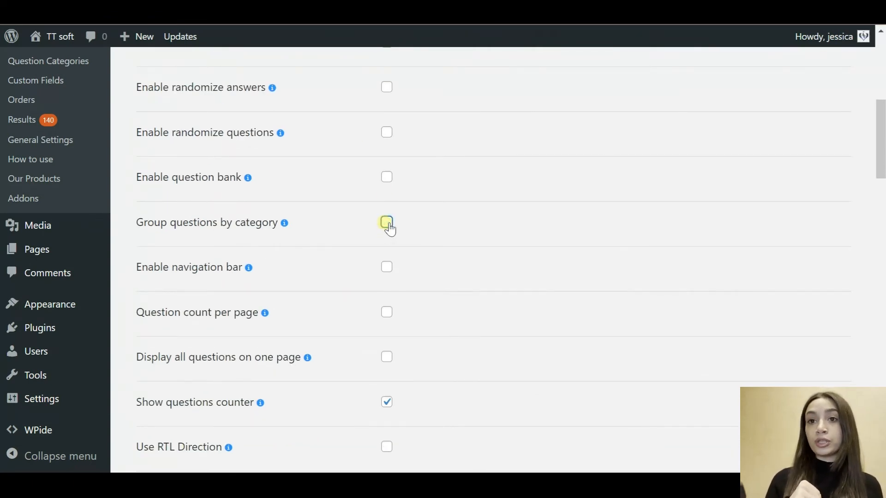
scroll(348, 297, down, 2)
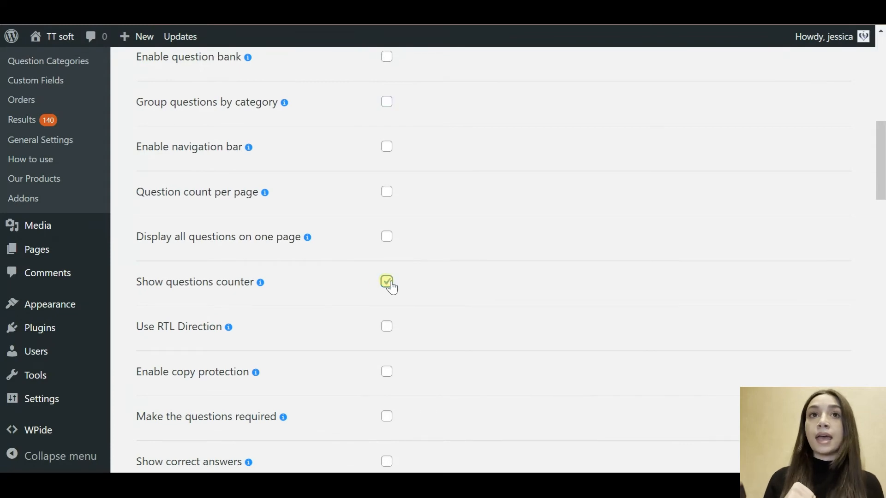
scroll(320, 339, down, 4)
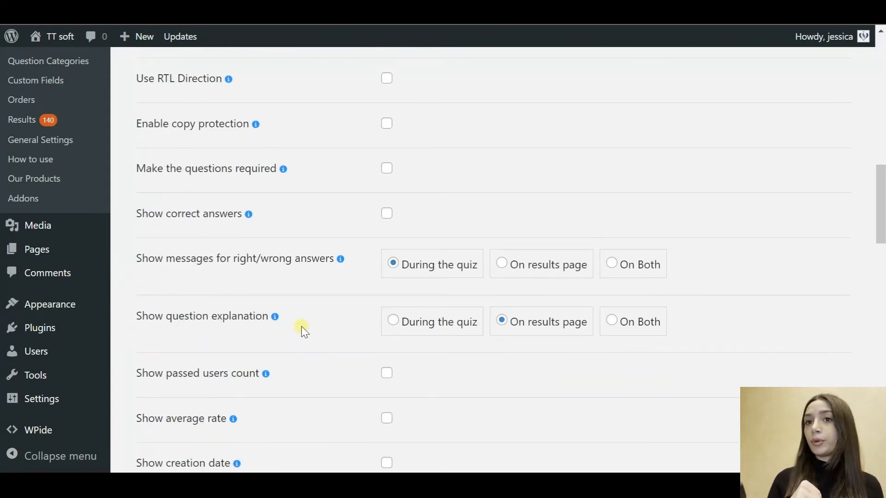
scroll(300, 328, down, 2)
scroll(304, 328, down, 4)
scroll(300, 325, down, 1)
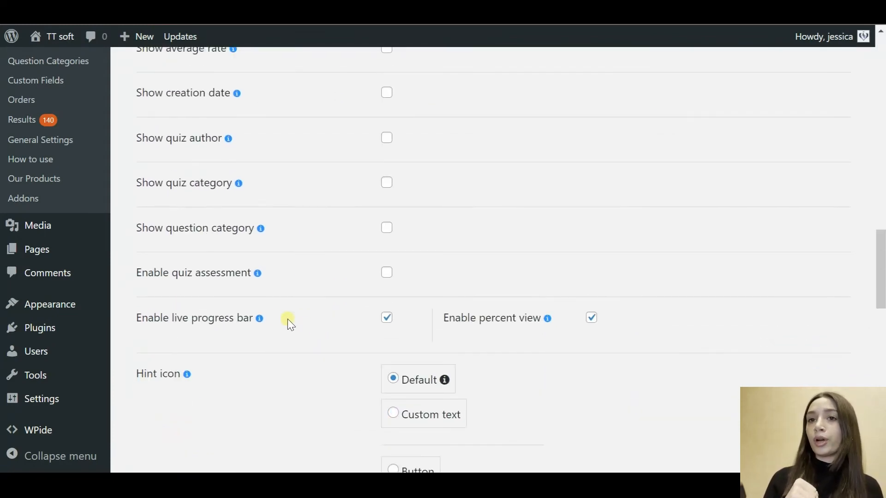
scroll(320, 358, down, 5)
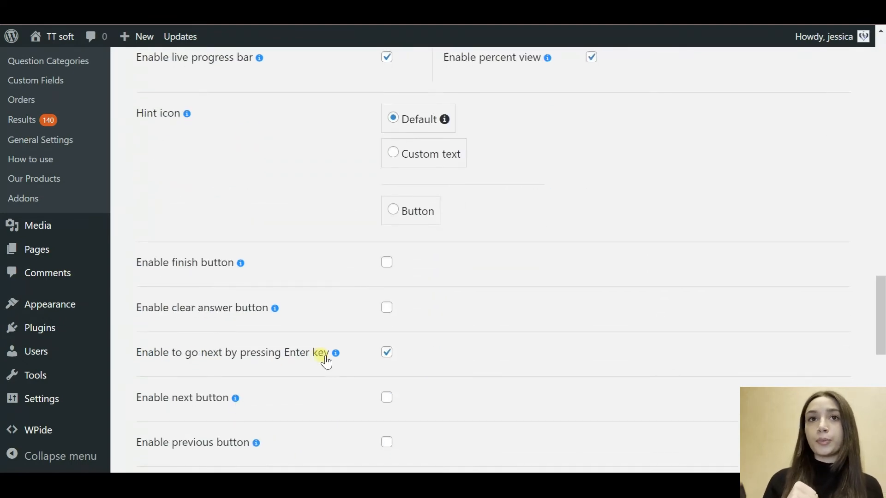
scroll(389, 286, down, 7)
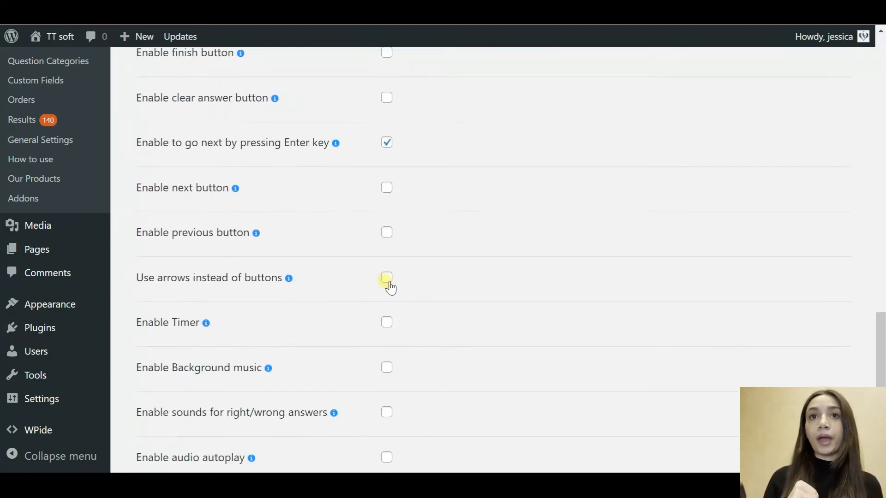
scroll(341, 355, down, 2)
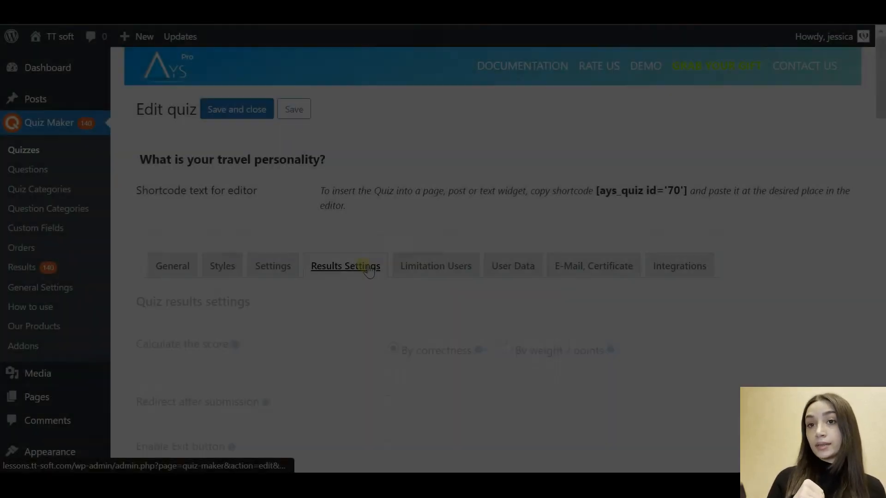
scroll(348, 363, down, 3)
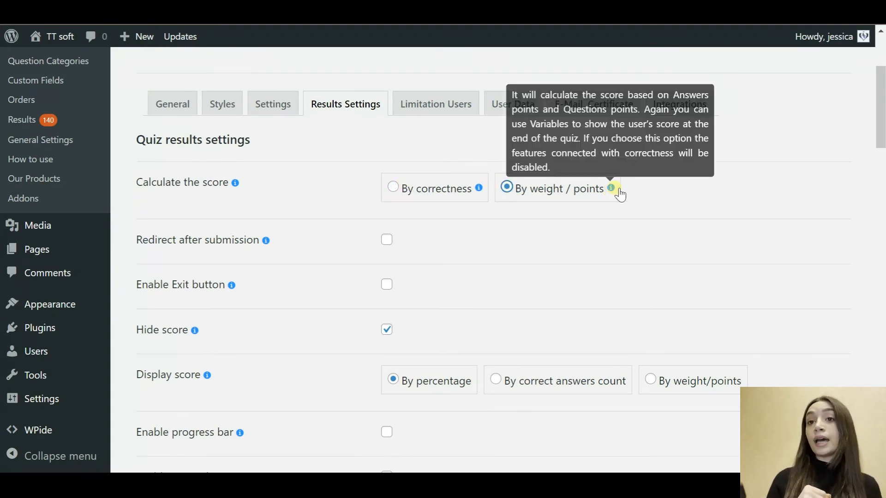
mouse_move(611, 188)
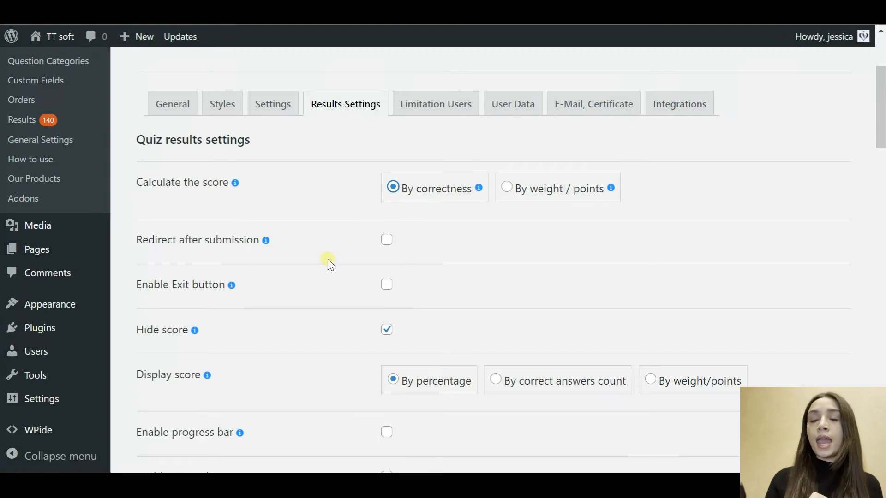
scroll(322, 268, down, 2)
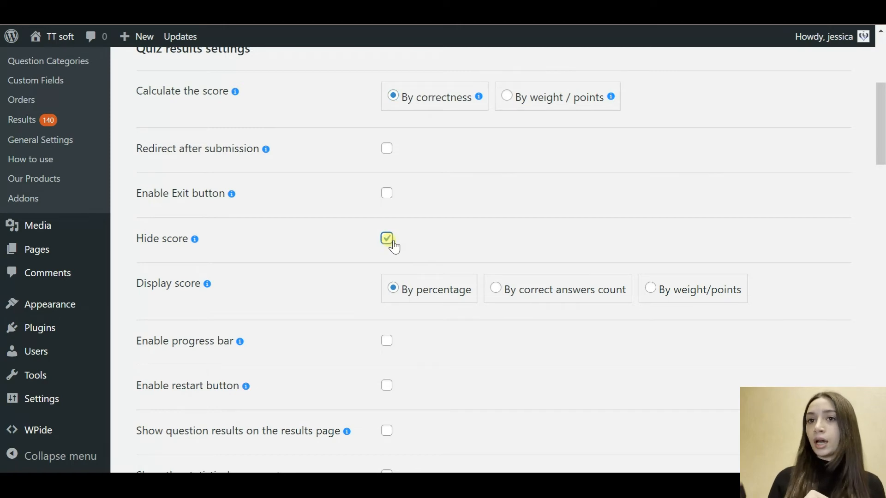
scroll(342, 316, down, 2)
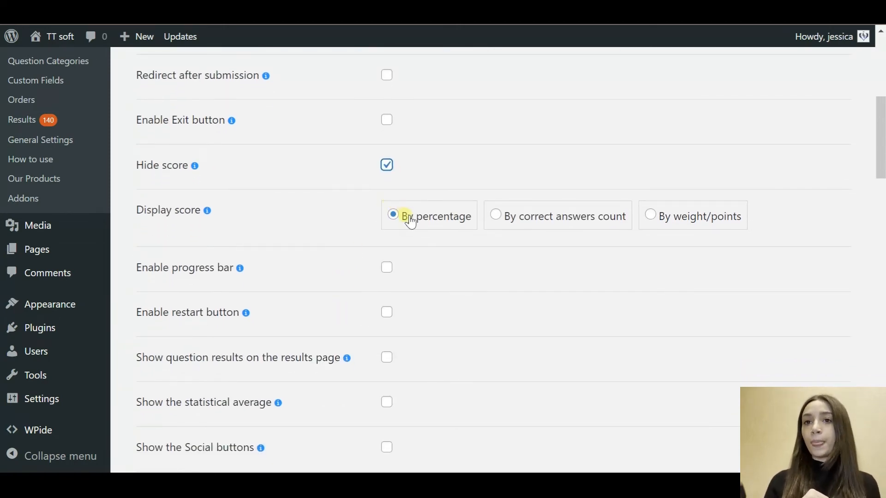
scroll(406, 218, down, 2)
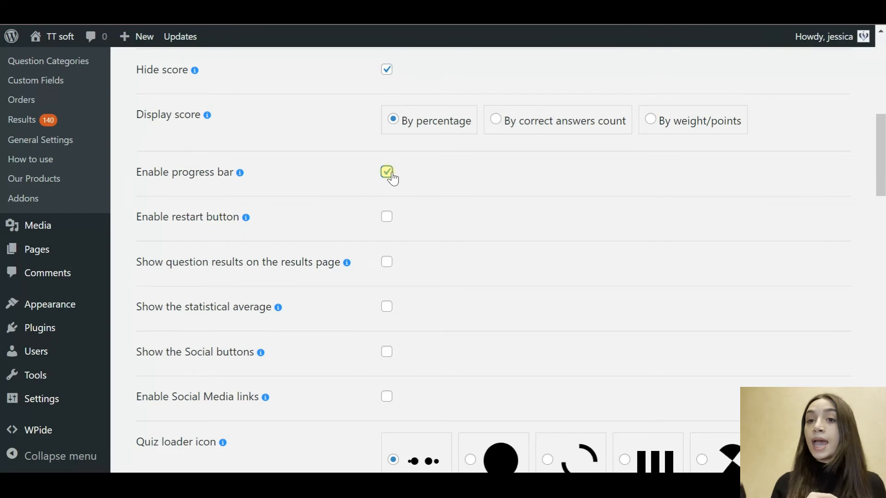
scroll(392, 178, down, 8)
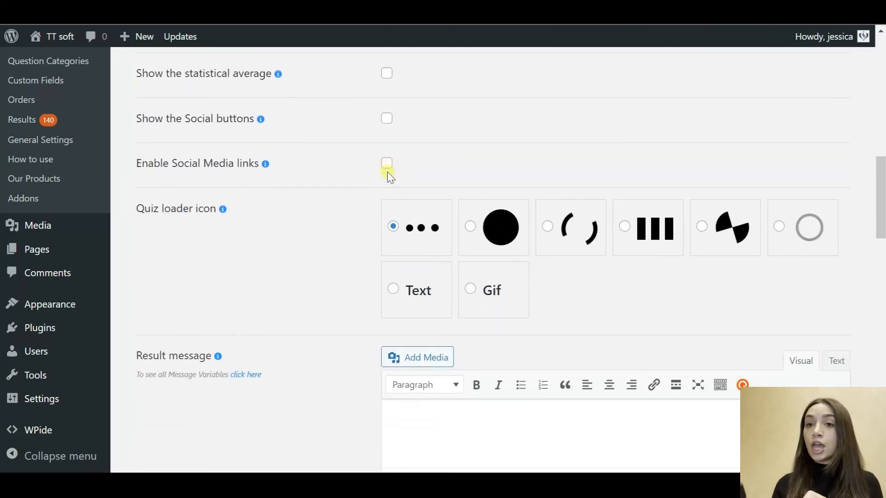
scroll(391, 177, down, 11)
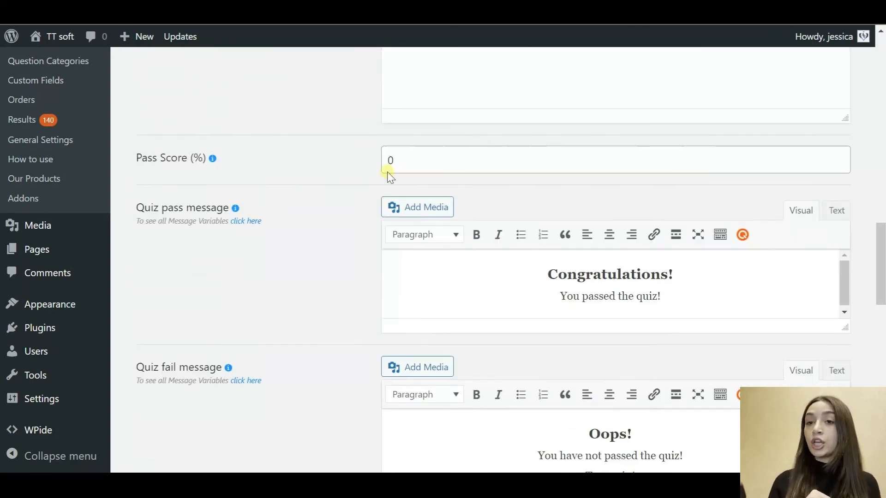
scroll(387, 172, down, 2)
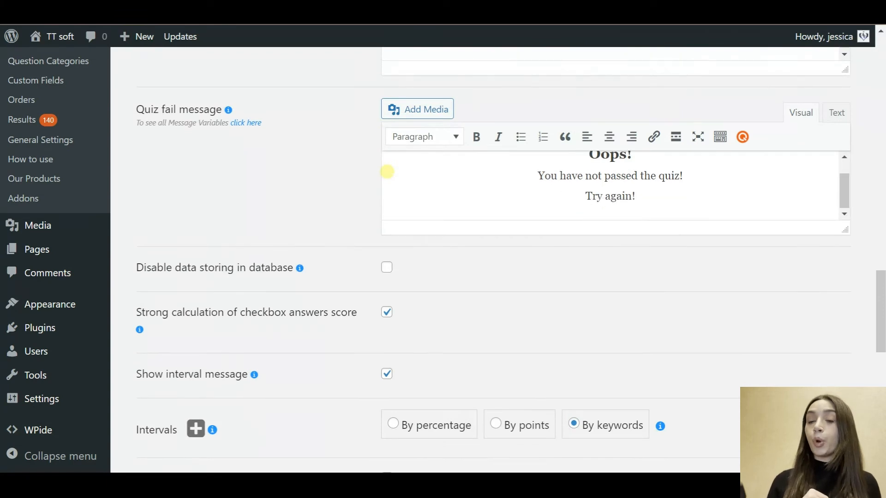
scroll(351, 259, down, 5)
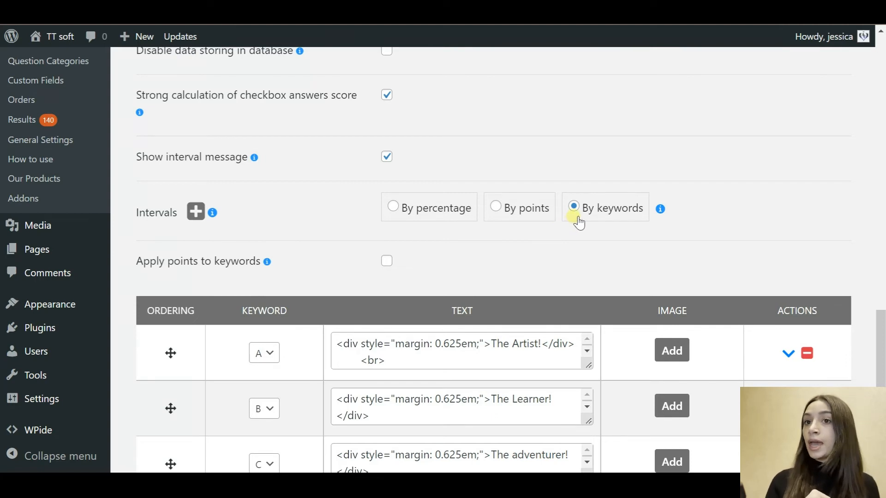
Step: Compare point-based intervals (first maximum 25), then keep result intervals by keywords
click(514, 211)
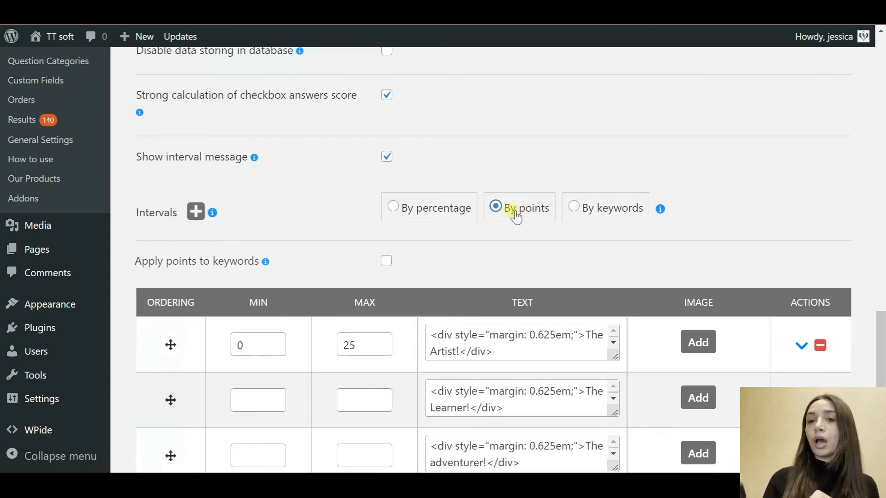
scroll(393, 333, down, 1)
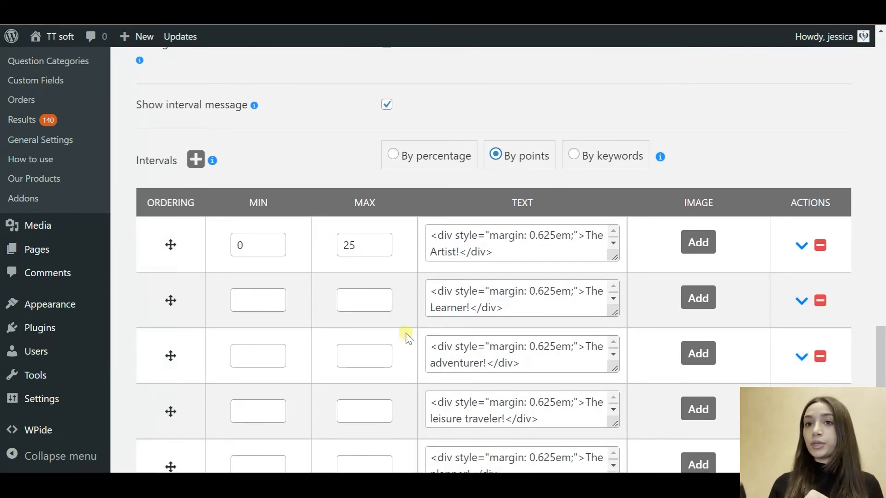
scroll(406, 332, down, 1)
scroll(409, 328, up, 1)
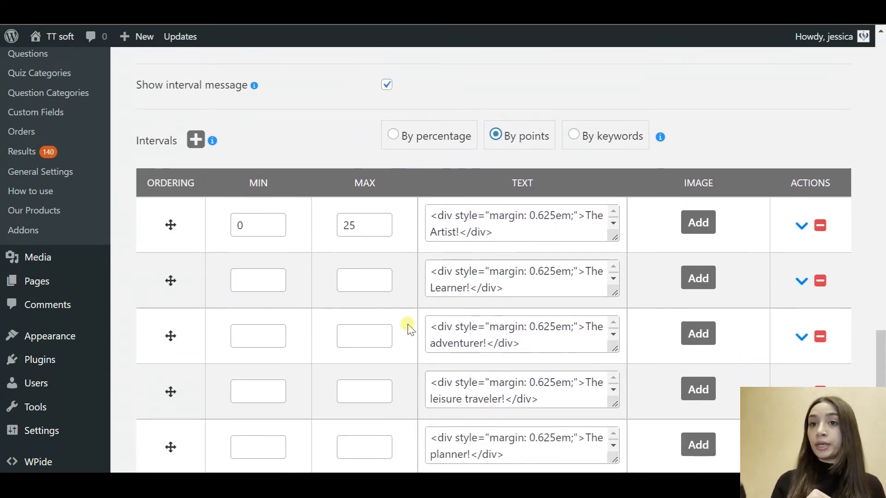
click(365, 265)
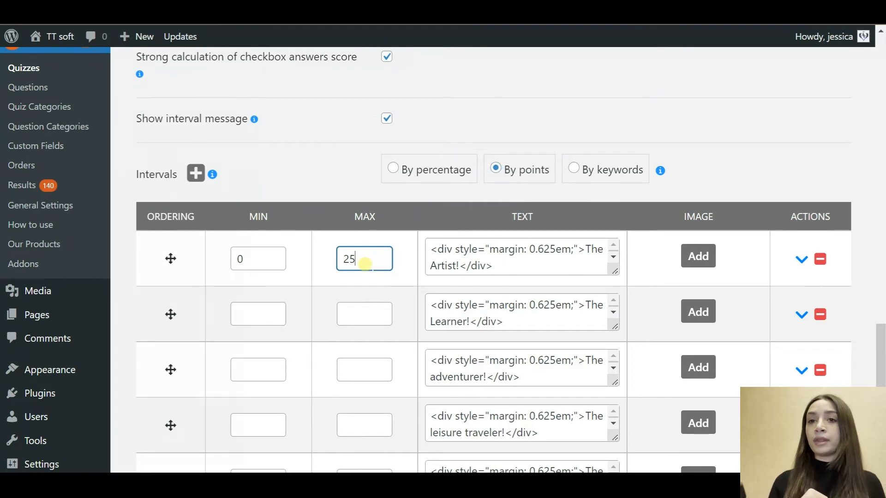
click(364, 306)
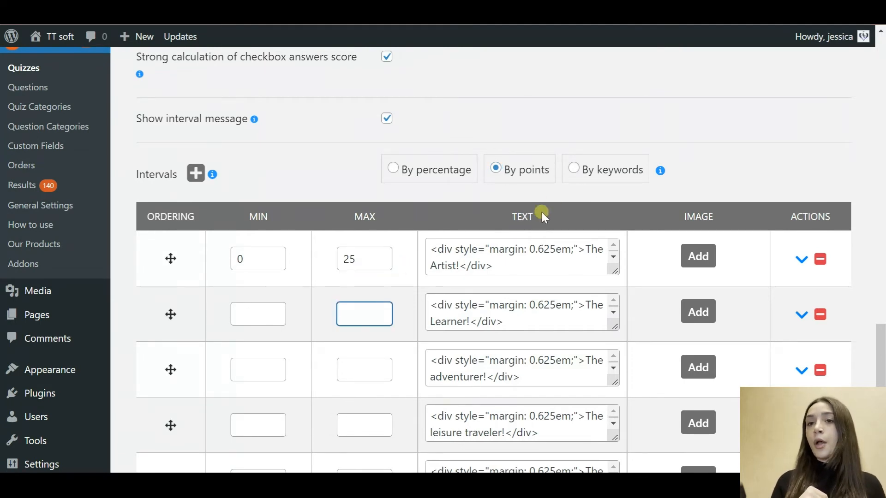
click(577, 172)
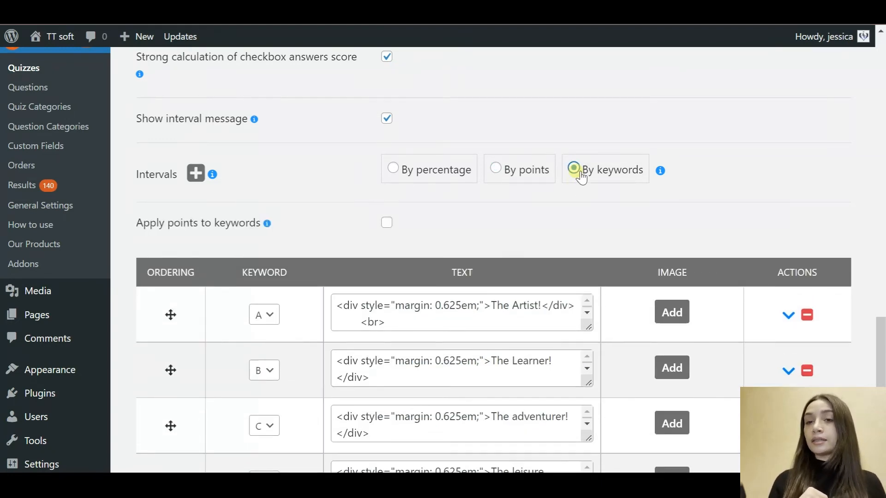
scroll(438, 390, down, 4)
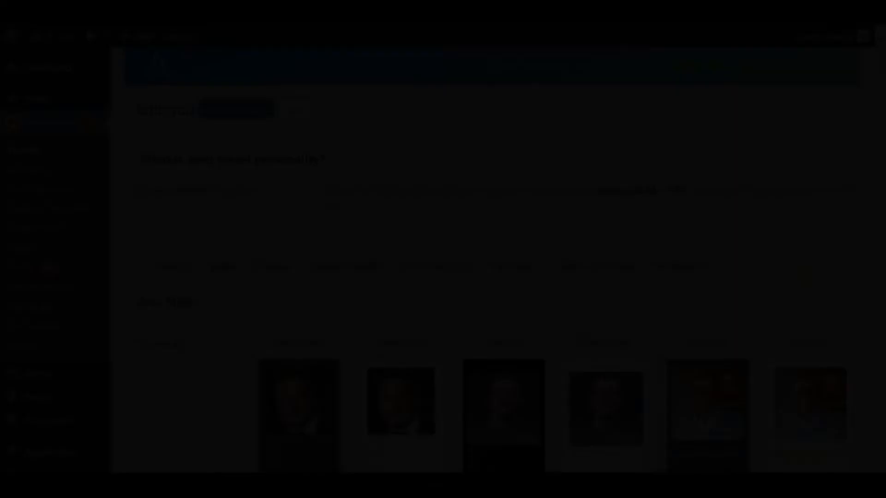
scroll(809, 279, down, 5)
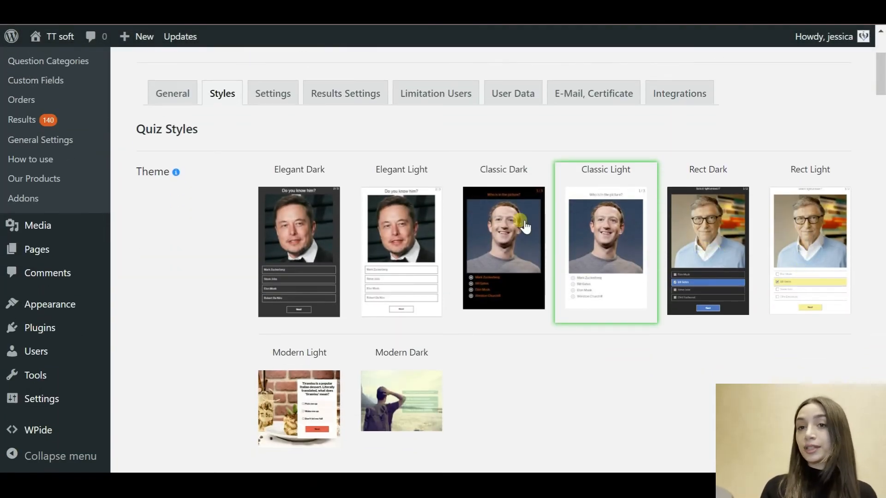
Step: Select the Elegant Light theme for the quiz
click(418, 230)
scroll(600, 247, down, 1)
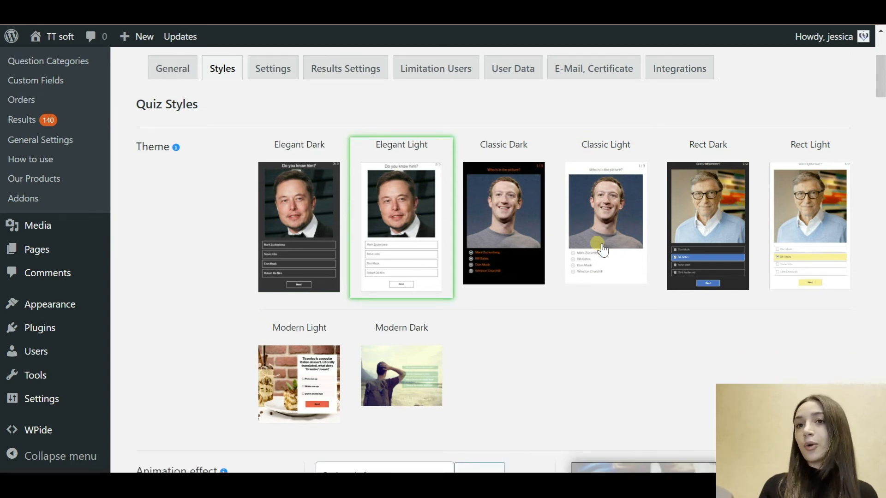
scroll(599, 248, down, 2)
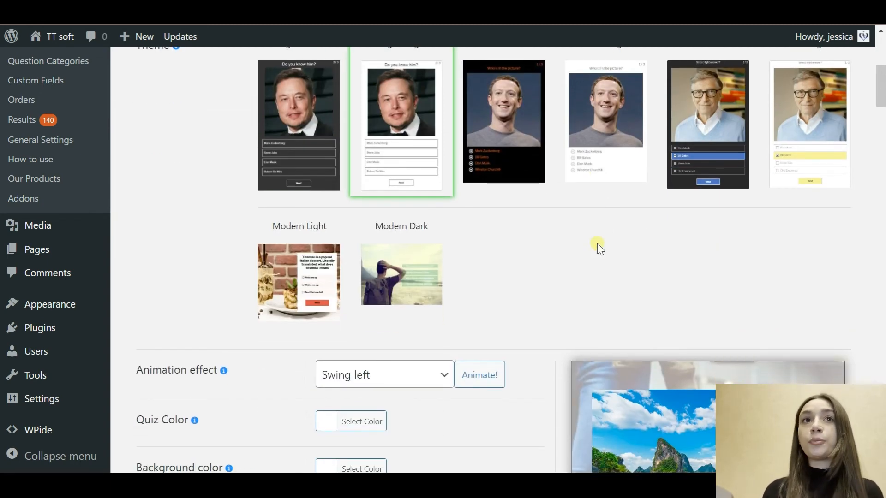
scroll(597, 242, down, 5)
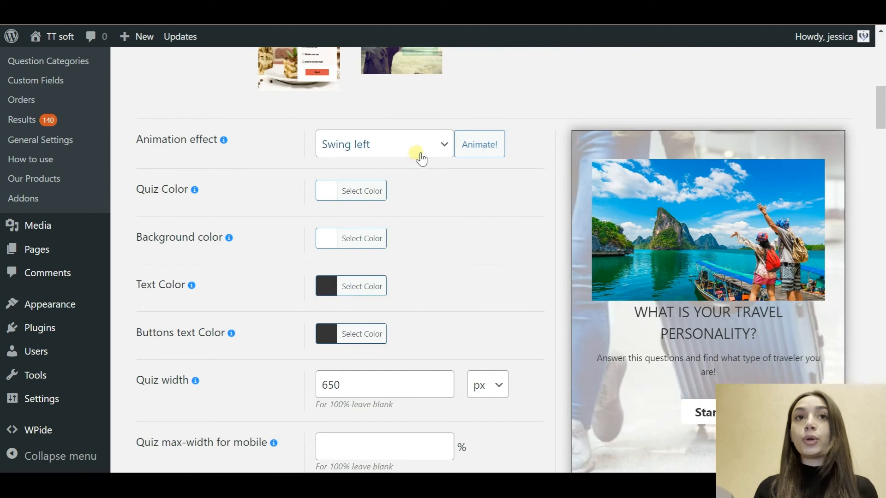
Step: Change the animation effect from Swing left to Shake
click(420, 158)
click(381, 192)
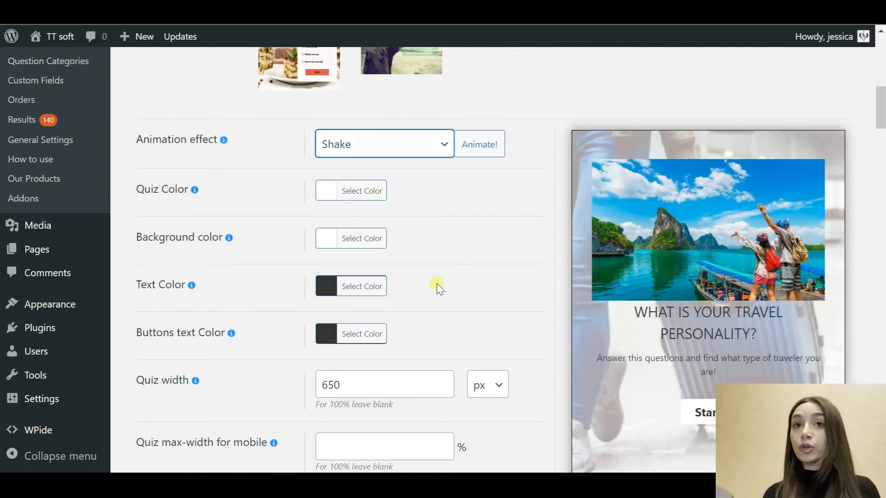
scroll(436, 286, down, 1)
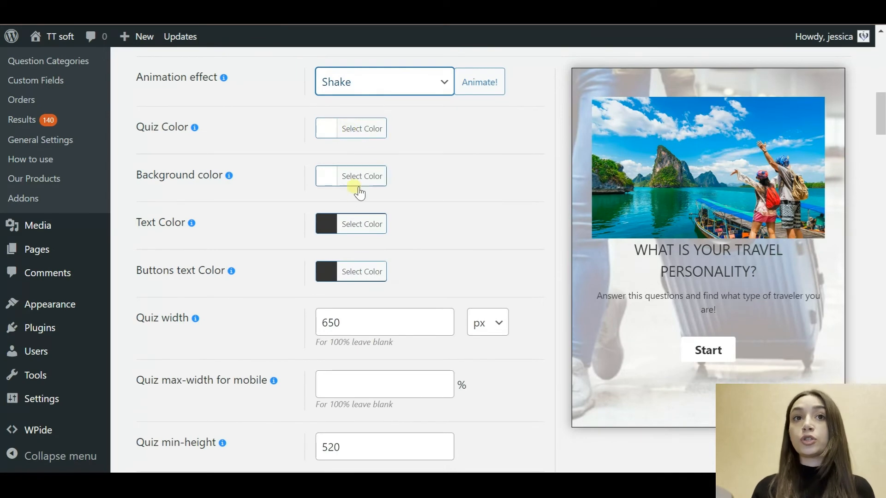
scroll(427, 275, down, 2)
click(393, 273)
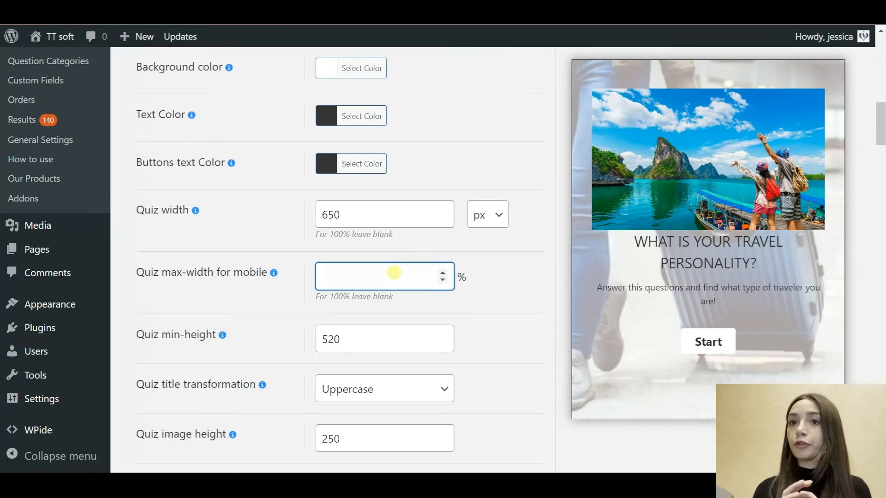
scroll(498, 277, down, 1)
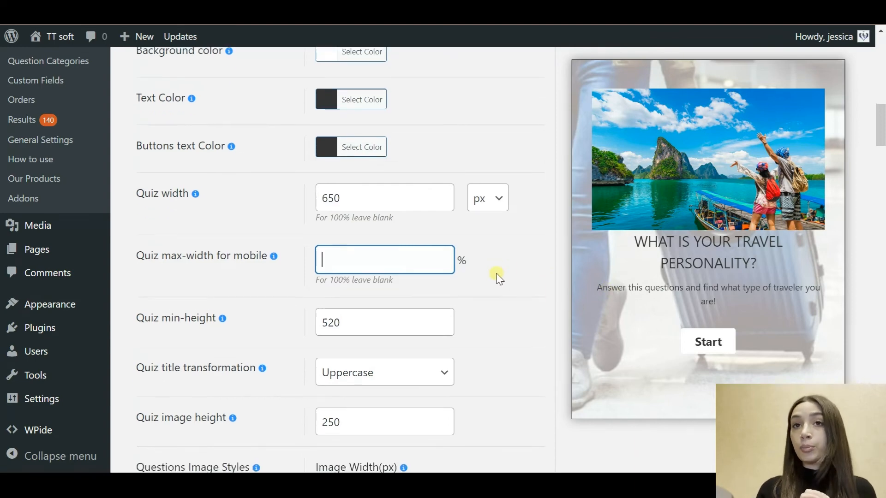
scroll(499, 277, down, 1)
click(404, 117)
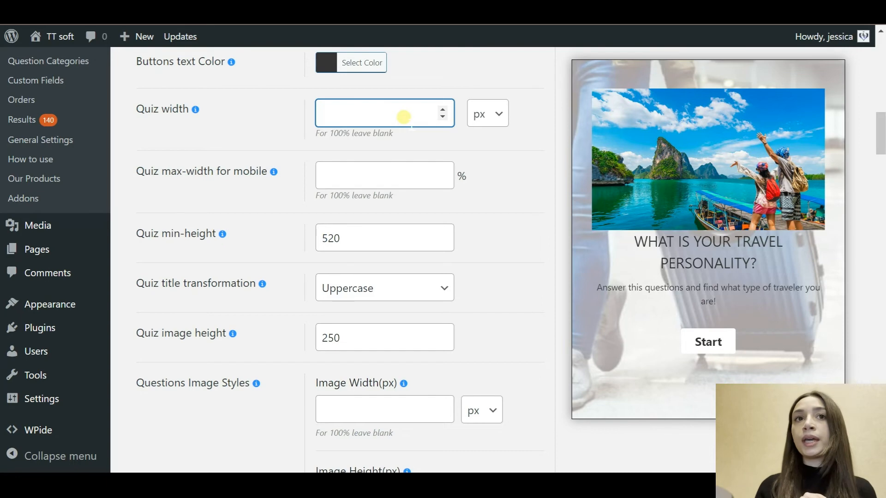
scroll(474, 206, down, 2)
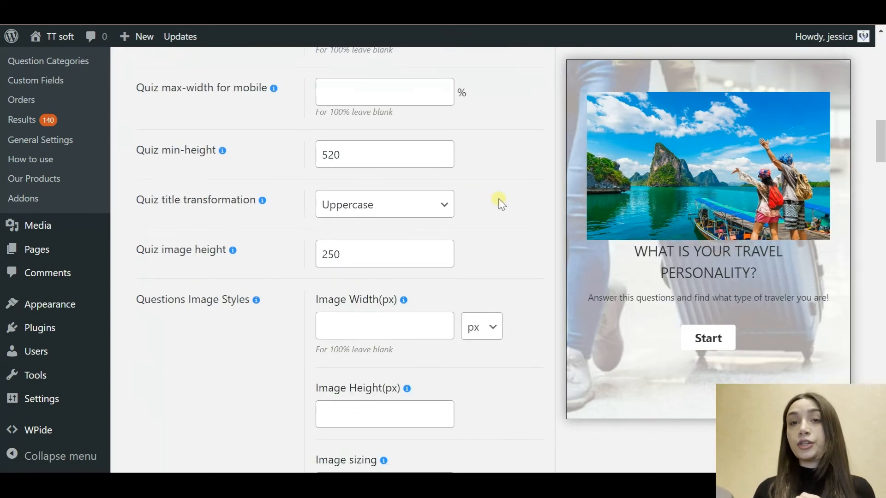
scroll(502, 203, down, 1)
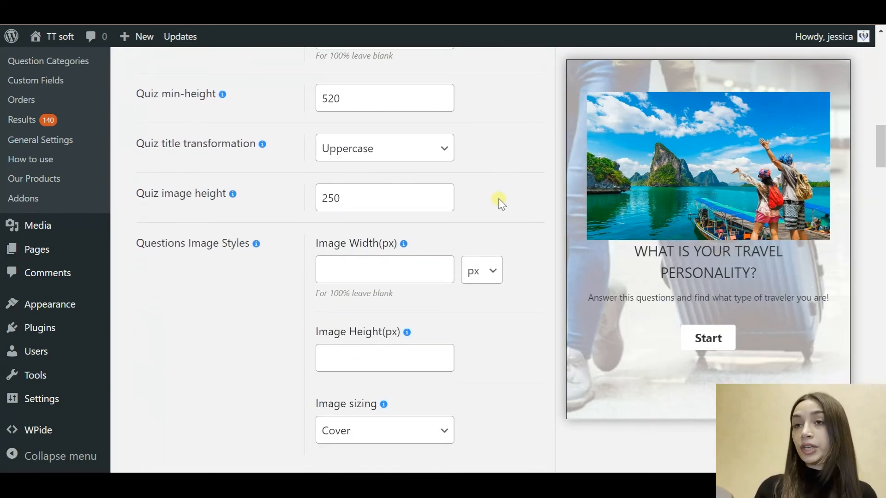
scroll(504, 227, down, 1)
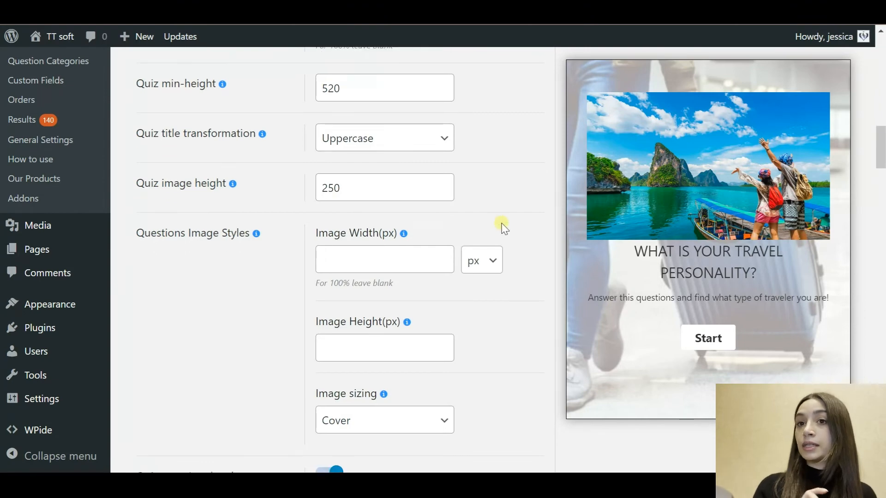
scroll(504, 228, down, 5)
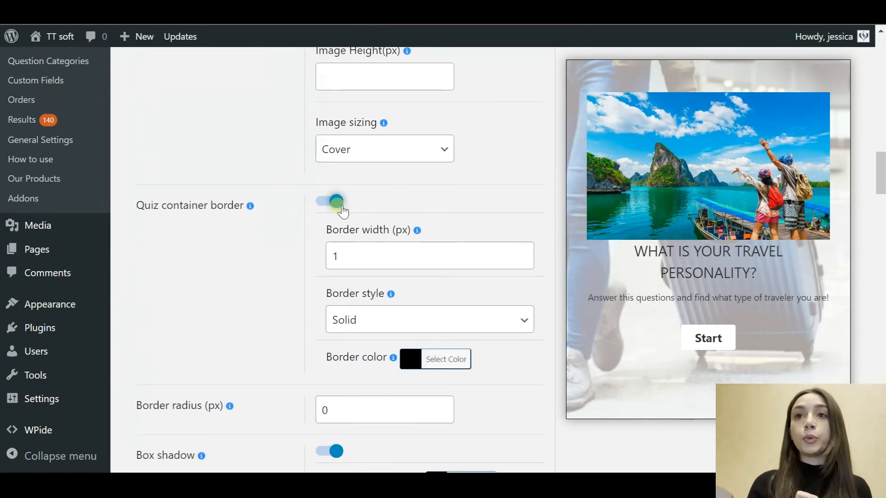
click(339, 207)
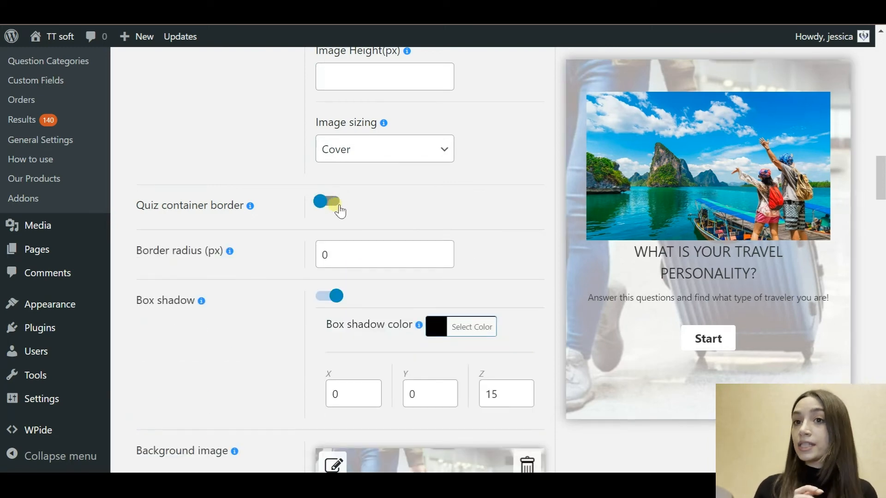
click(337, 209)
scroll(425, 231, down, 8)
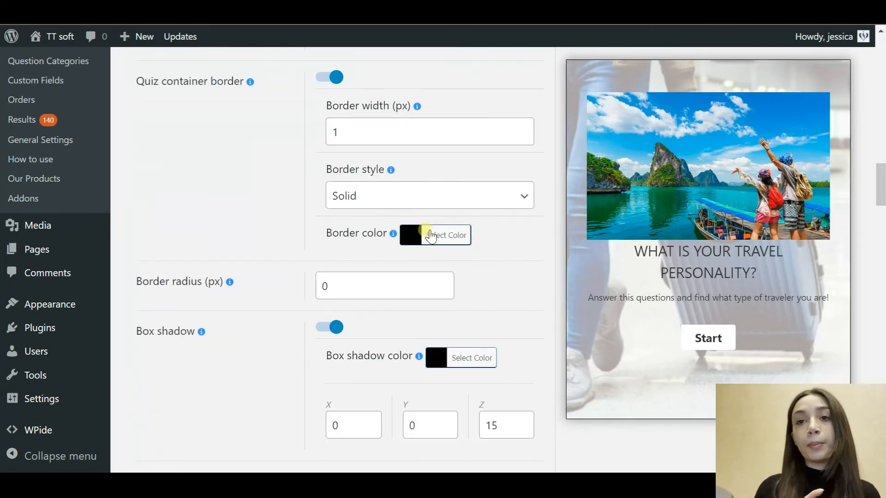
scroll(427, 226, down, 2)
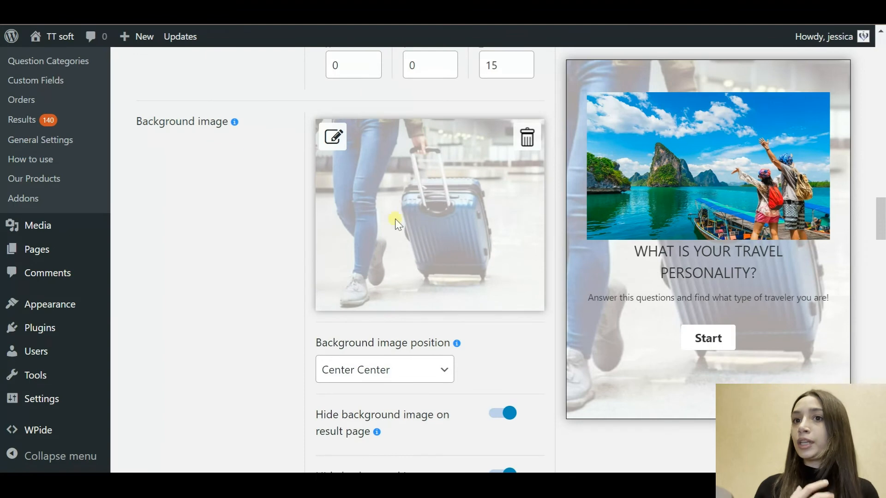
mouse_move(235, 122)
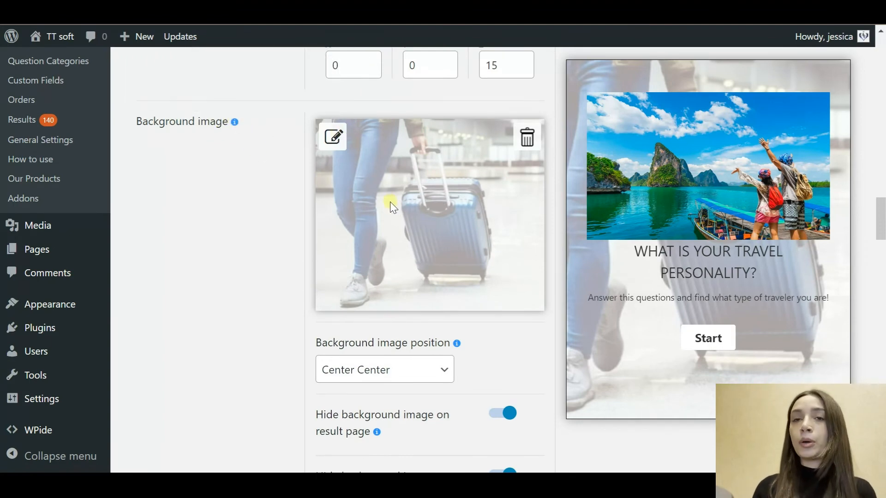
scroll(619, 381, down, 5)
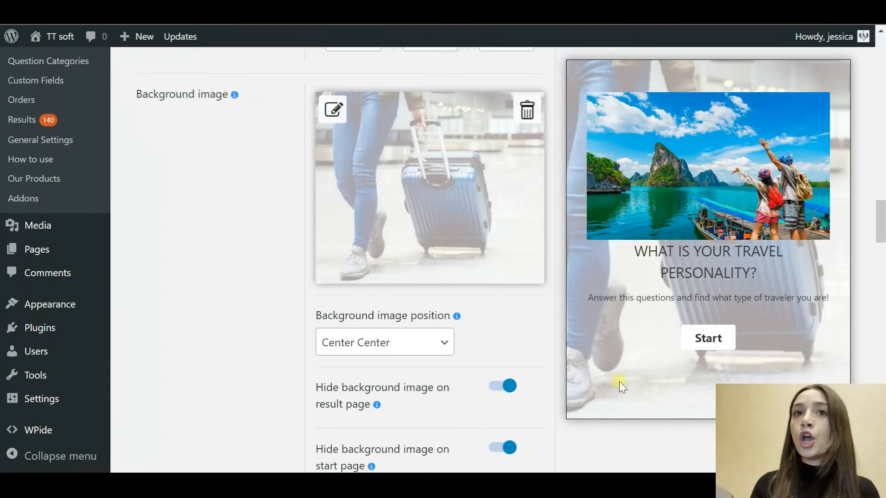
scroll(528, 351, down, 3)
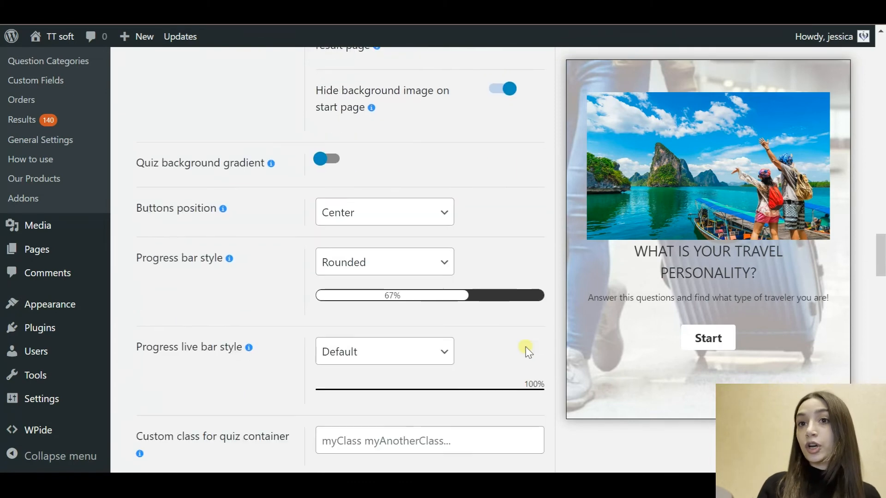
Step: Set the progress bar style to With stripes
click(449, 272)
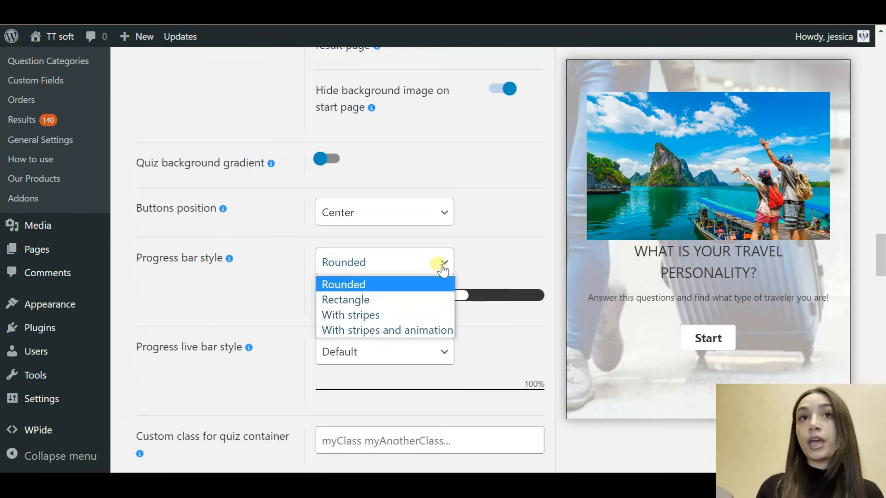
click(388, 316)
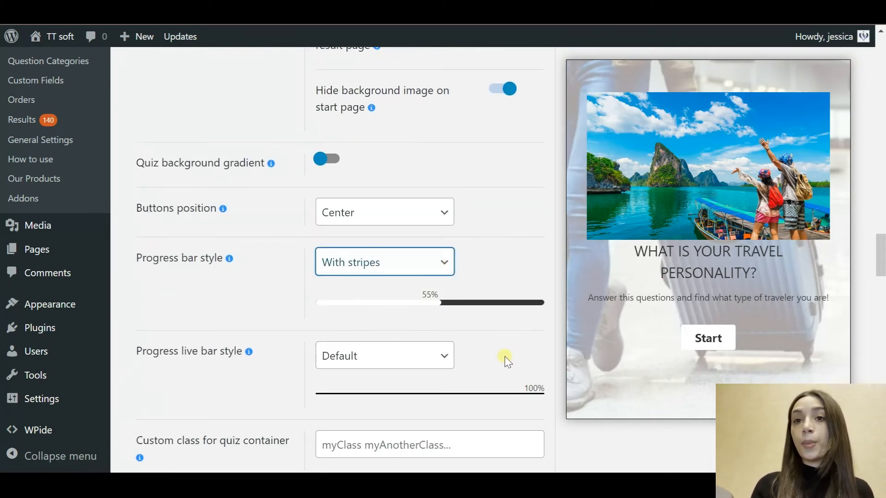
scroll(507, 358, down, 6)
scroll(506, 361, down, 3)
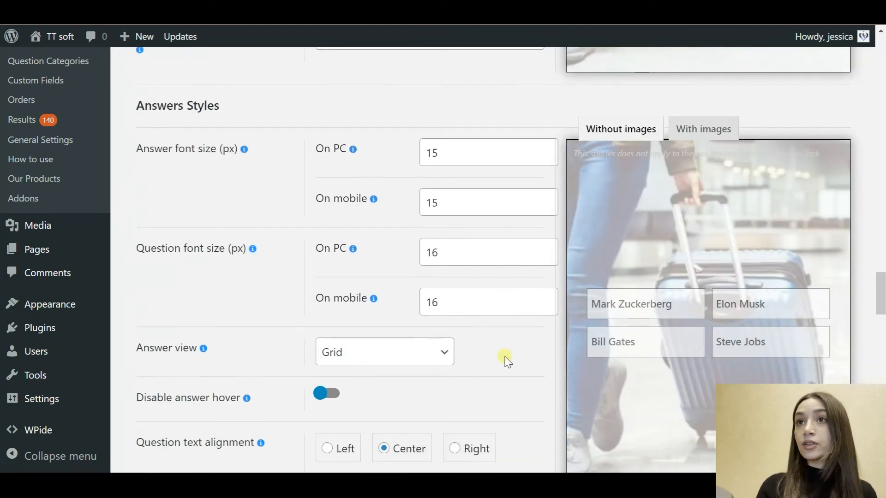
Step: Preview the answers with images, then switch the preview back to without images
click(699, 134)
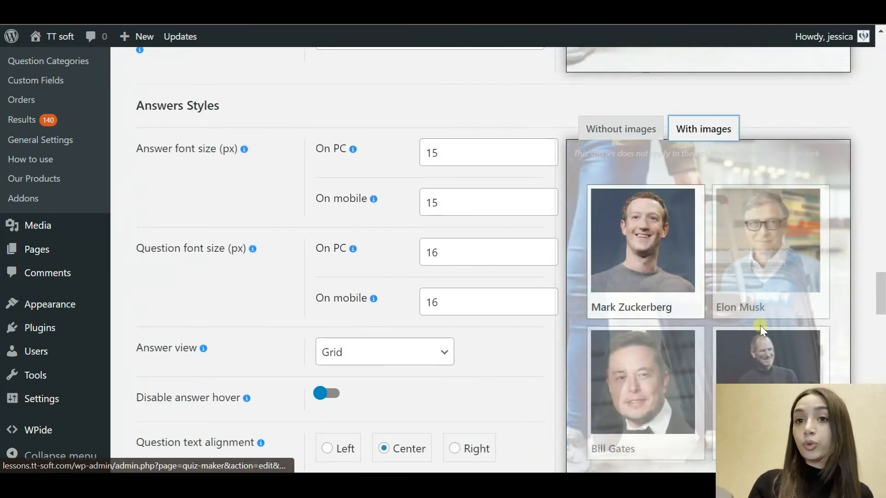
scroll(776, 273, down, 2)
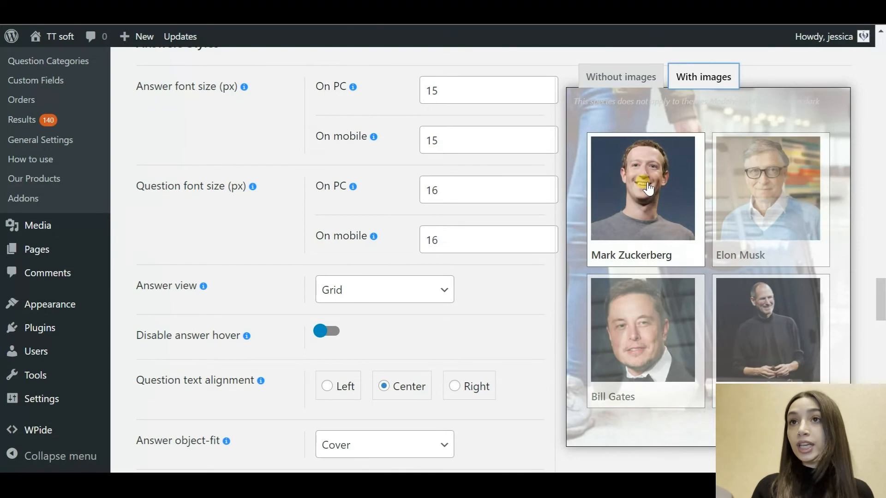
click(639, 76)
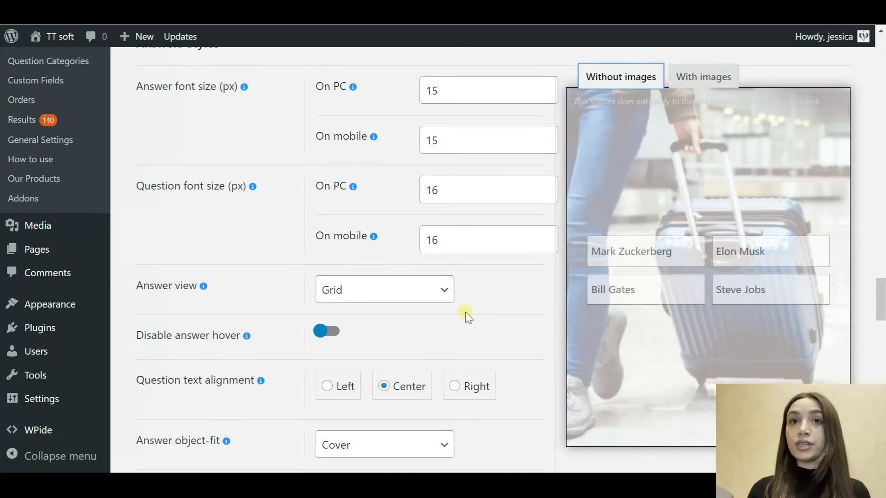
scroll(465, 312, down, 10)
scroll(466, 315, down, 10)
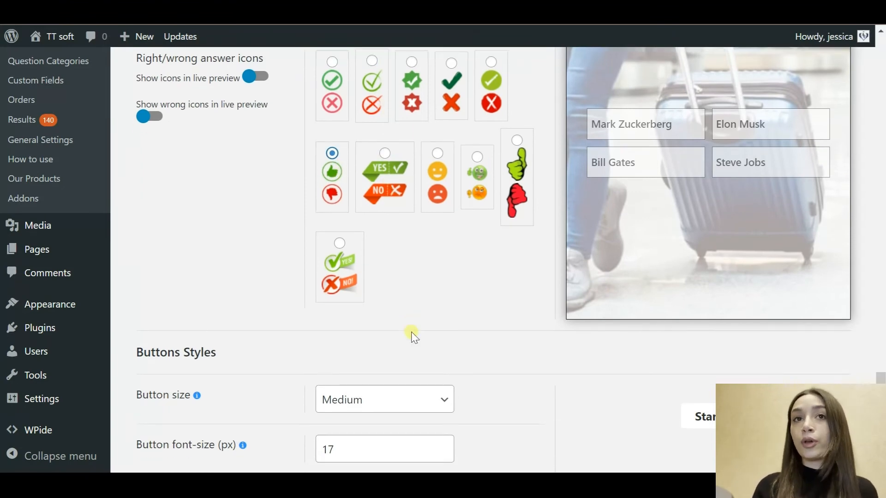
Step: Set the button size to Large and place the caret at the end of the Custom CSS
scroll(411, 333, down, 5)
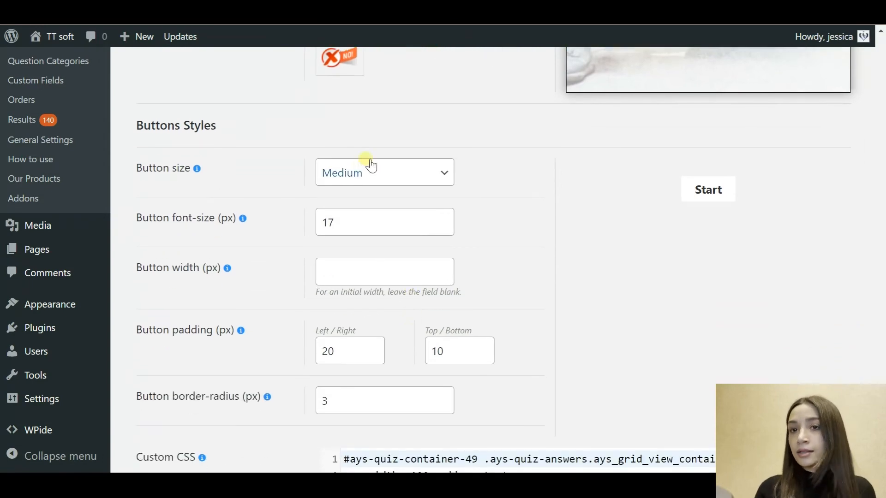
click(390, 177)
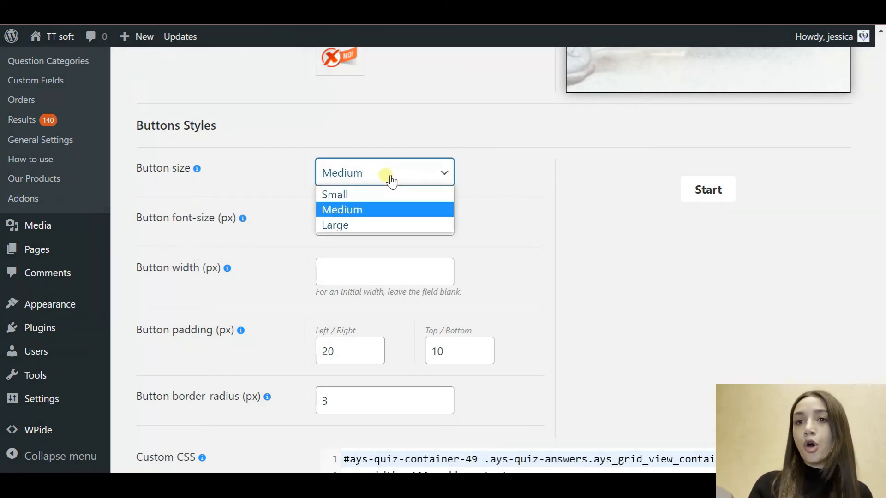
click(360, 225)
scroll(506, 316, down, 6)
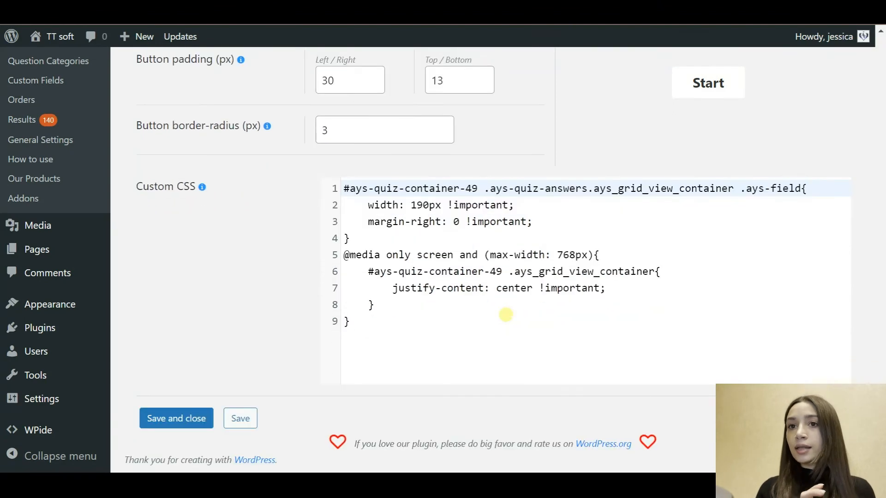
click(661, 289)
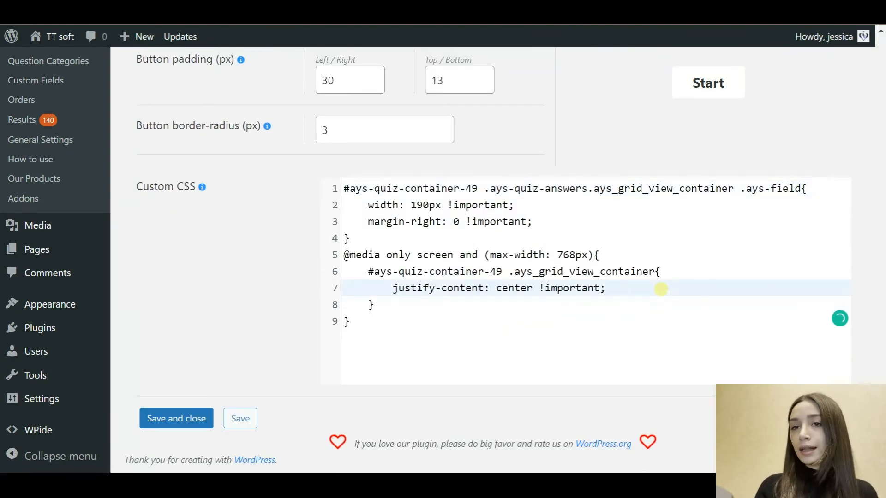
click(456, 337)
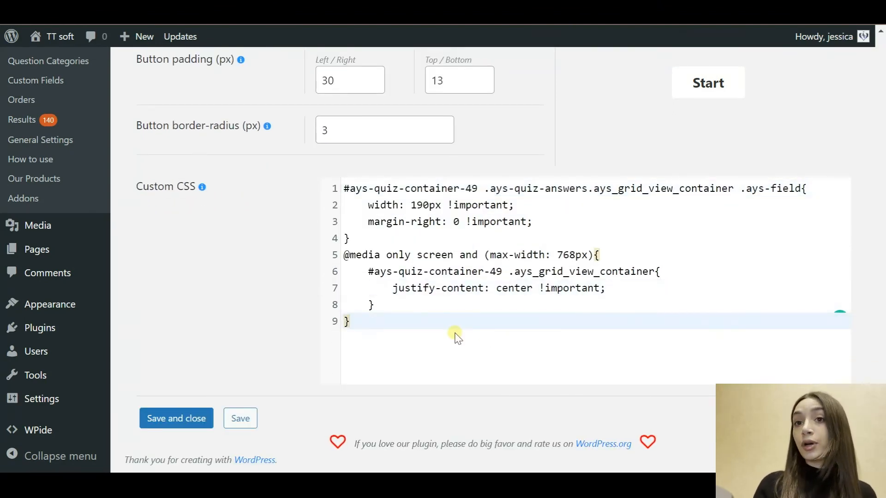